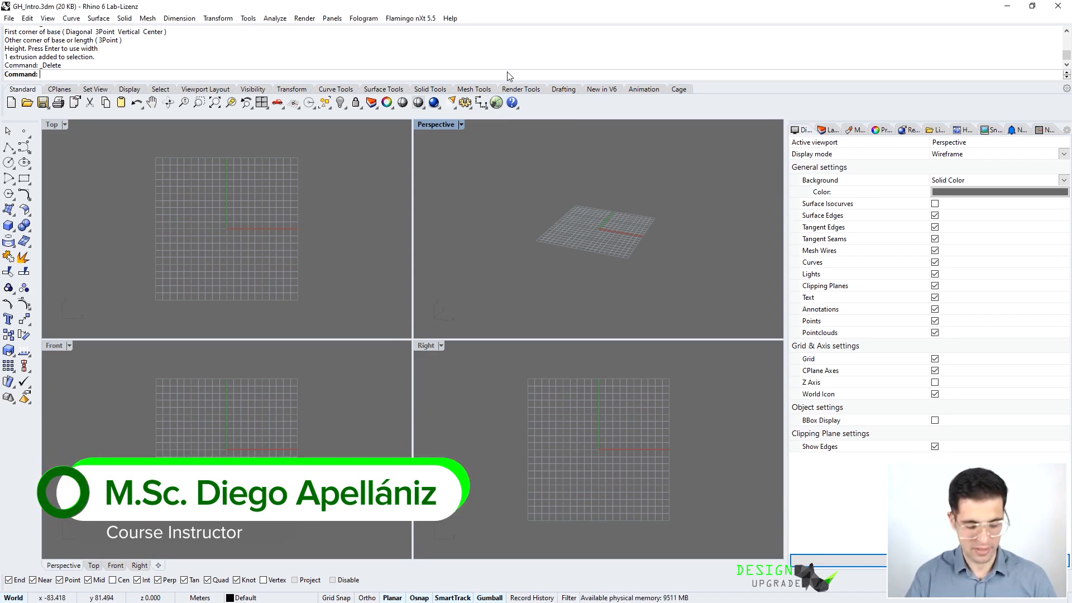
- Launch Grasshopper and turn its maximized window into a smaller floating one over the Rhino viewports
{"action": "type", "text": "Grasshopper"}
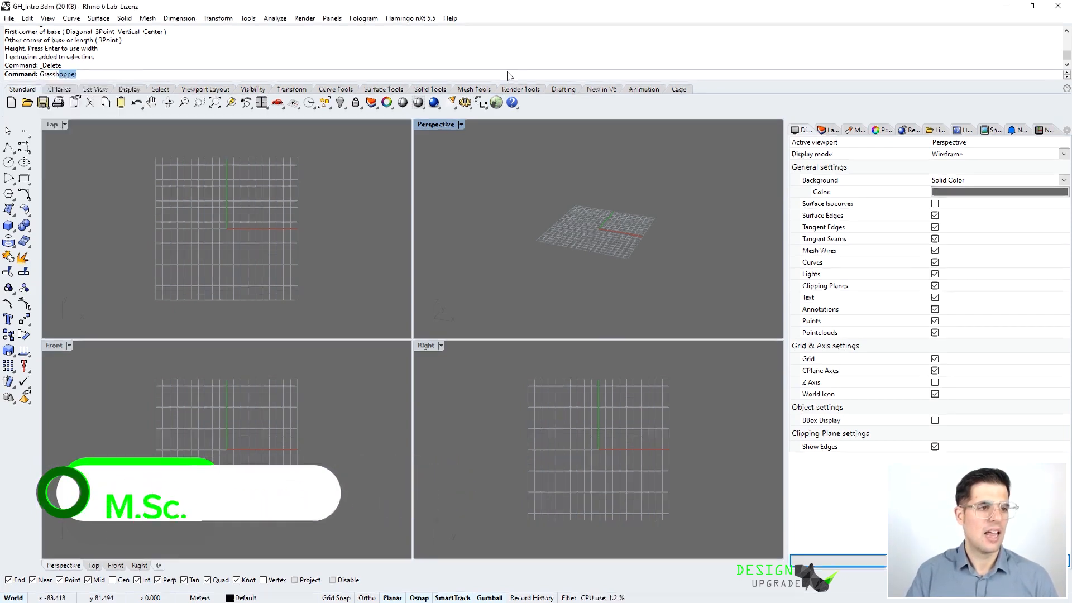
{"action": "key", "text": "Return"}
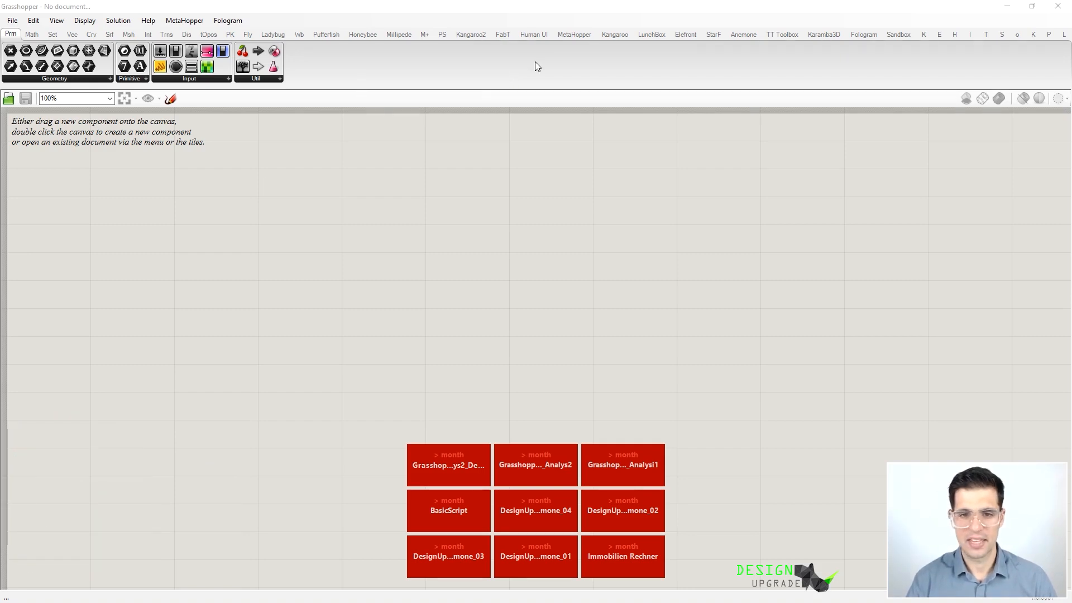
{"action": "double_click", "coordinate": [541, 7]}
{"action": "left_click_drag", "start_coordinate": [583, 53], "coordinate": [521, 123]}
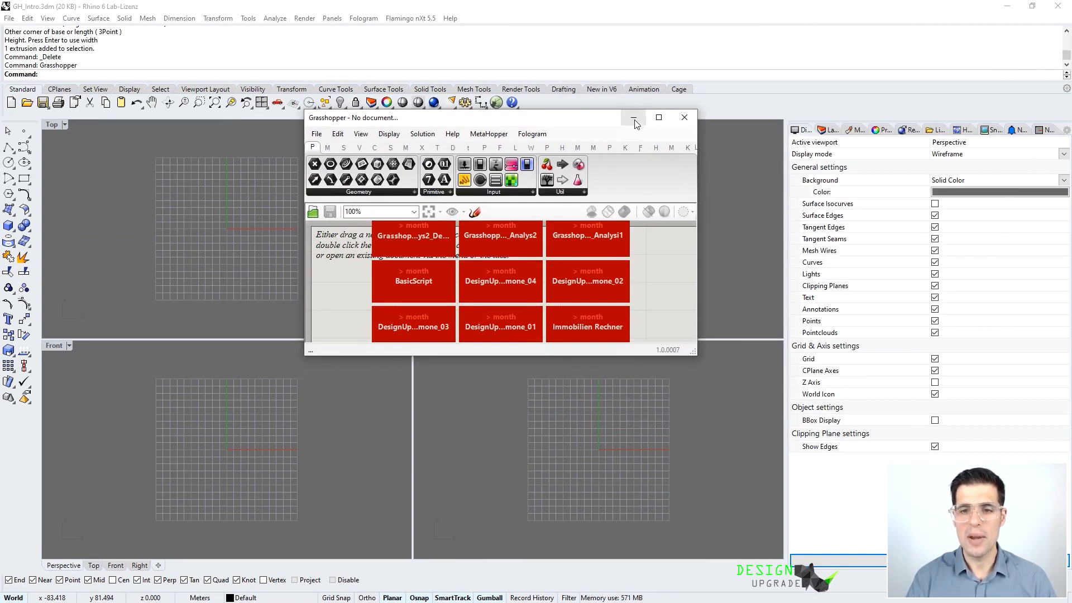
- Minimize the Grasshopper window, restore it, and minimize it again to return to Rhino
{"action": "left_click", "coordinate": [634, 121]}
{"action": "left_click", "coordinate": [45, 595]}
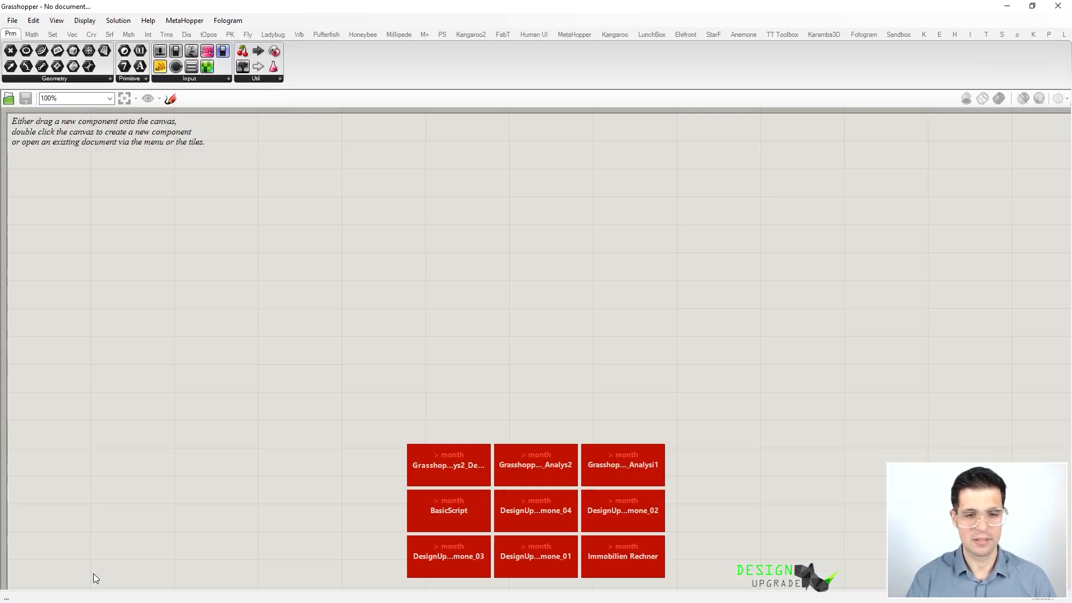
{"action": "left_click", "coordinate": [1007, 6]}
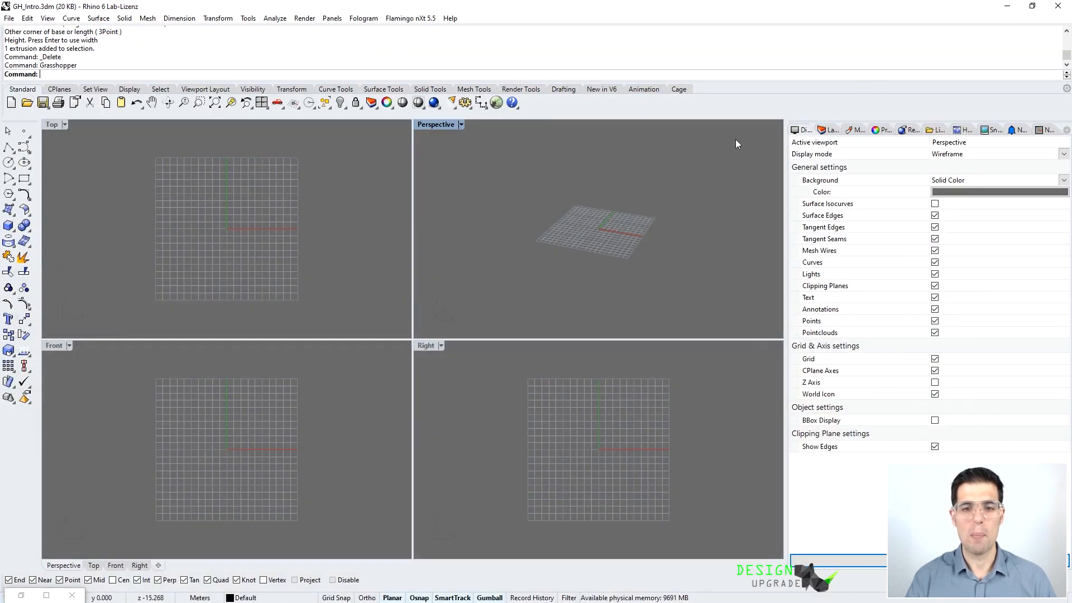
- Draw a box about 11.5 m high in the Perspective viewport, overlapping the left part of the grid
{"action": "left_click", "coordinate": [8, 225]}
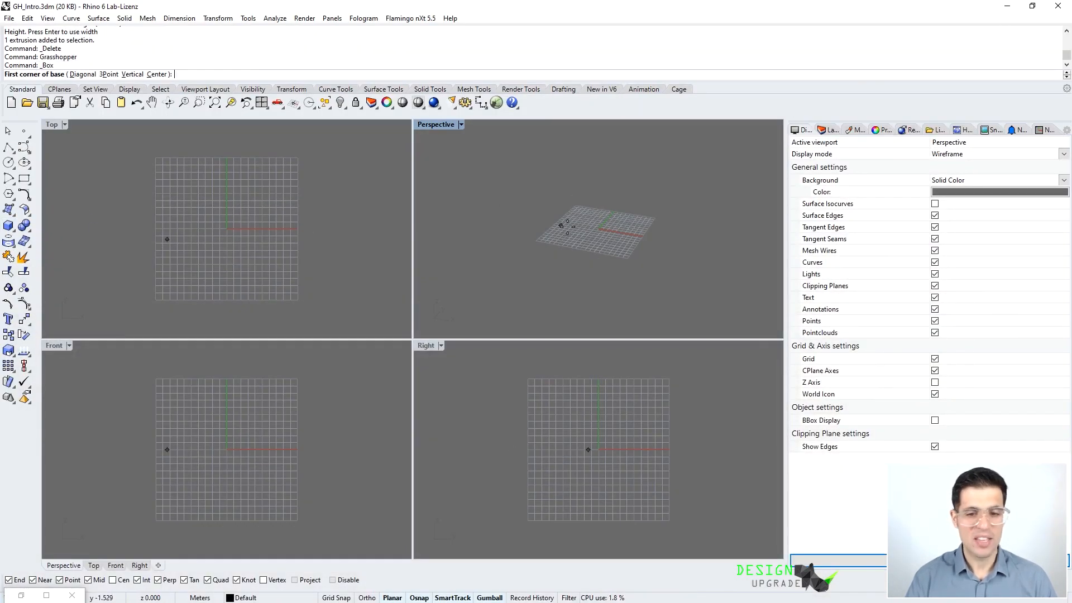
{"action": "left_click", "coordinate": [536, 253]}
{"action": "left_click", "coordinate": [517, 208]}
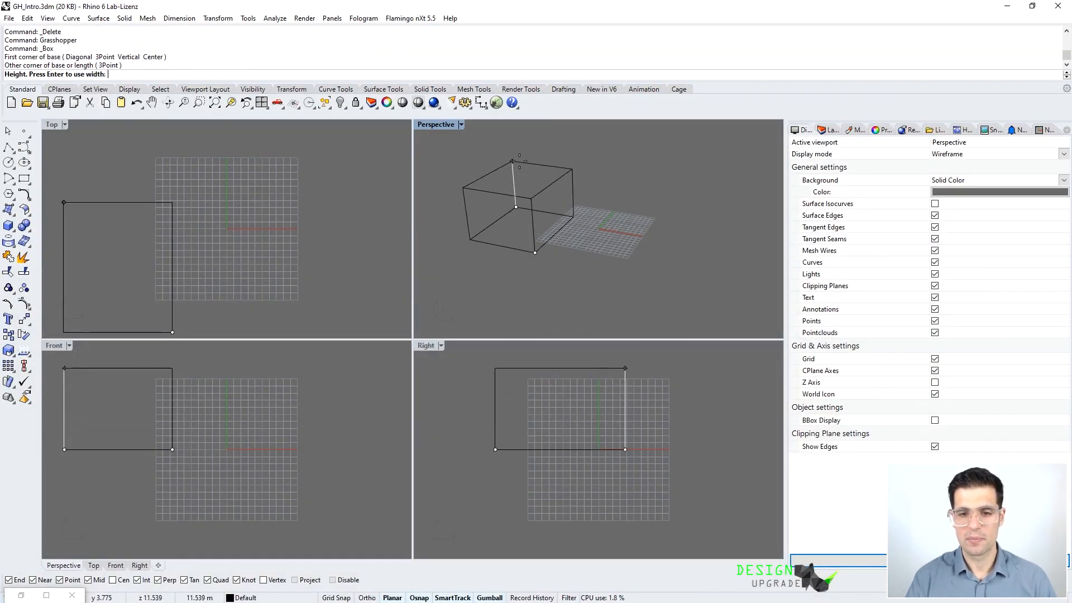
{"action": "left_click", "coordinate": [527, 157]}
{"action": "right_click_drag", "start_coordinate": [527, 161], "coordinate": [530, 205]}
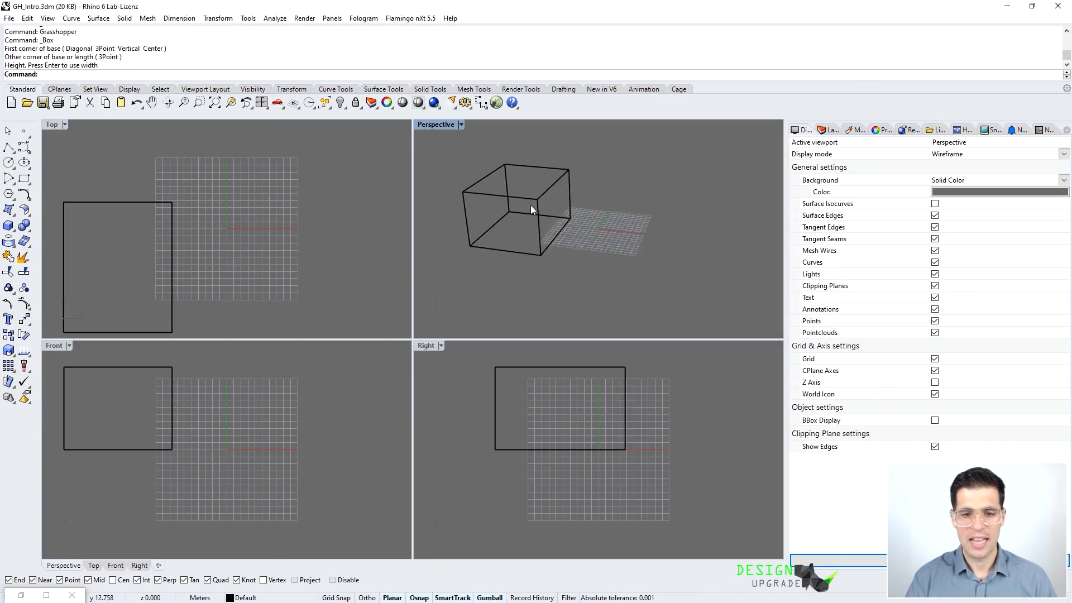
- Switch back to Grasshopper and look over its file and display commands
{"action": "left_click", "coordinate": [46, 597]}
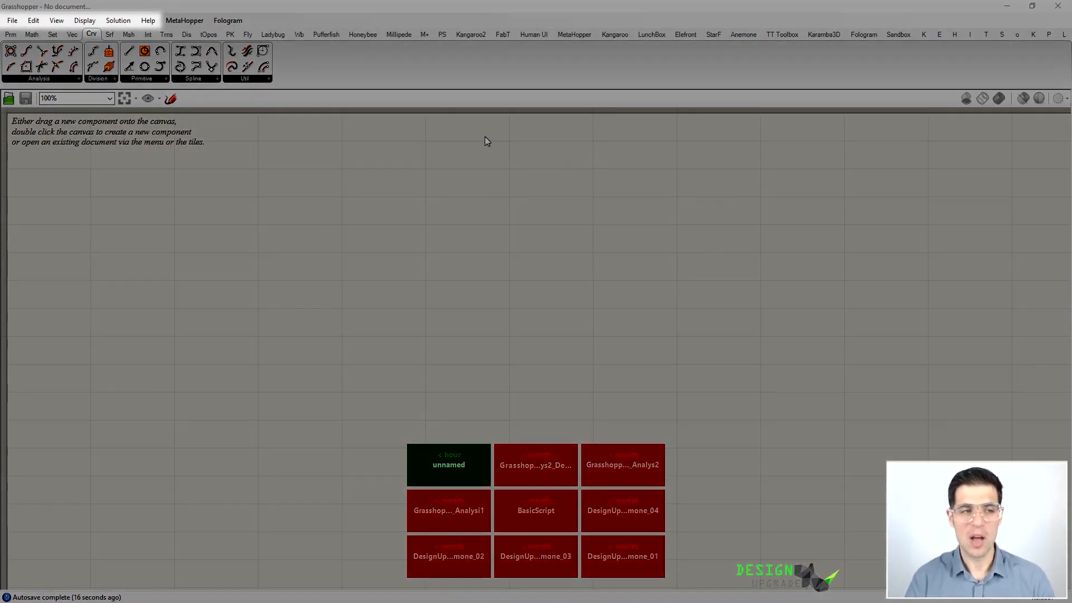
{"action": "left_click", "coordinate": [12, 22]}
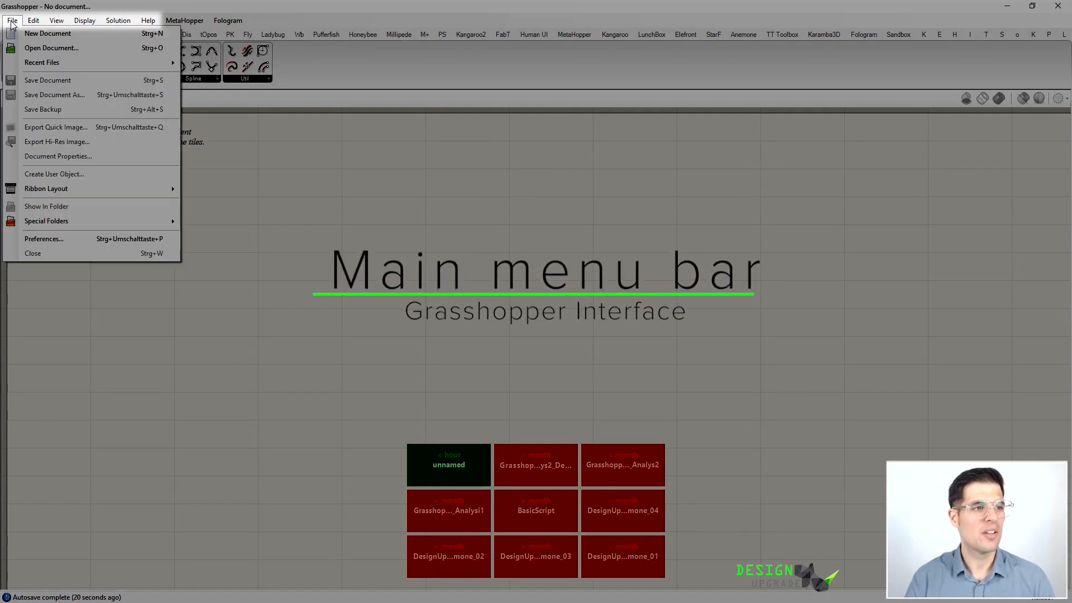
{"action": "mouse_move", "coordinate": [81, 24]}
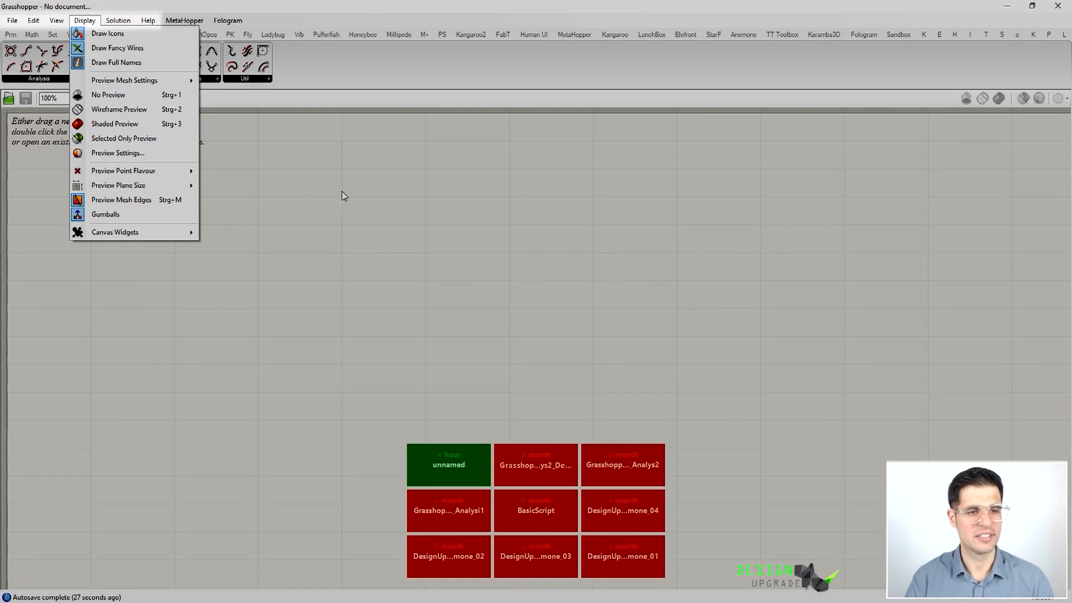
{"action": "left_click", "coordinate": [343, 191]}
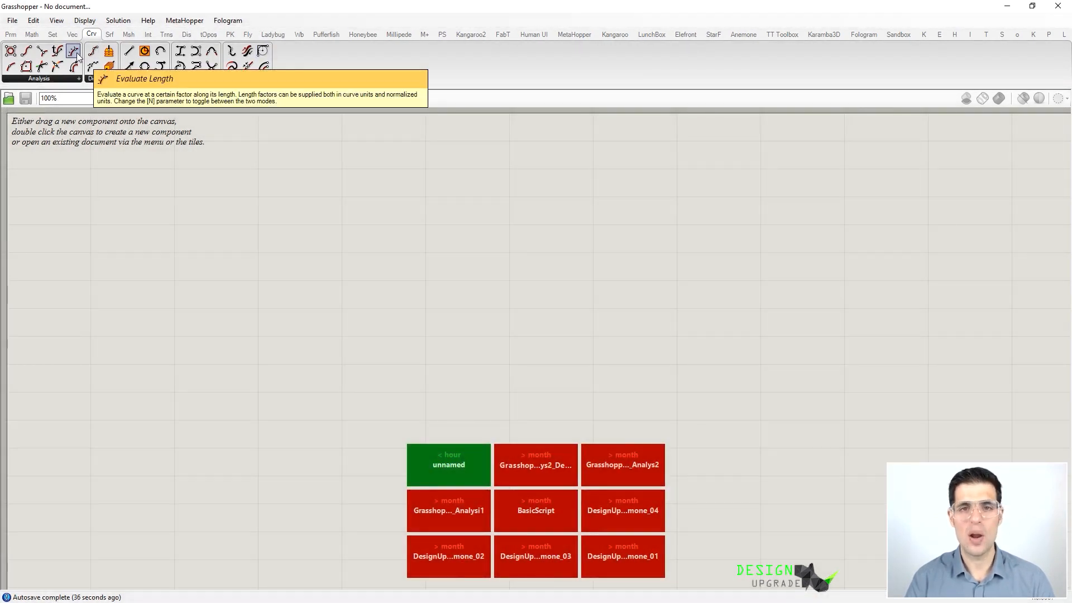
- Create a new Grasshopper document and place a curve End Points component on the canvas
{"action": "left_click", "coordinate": [12, 21]}
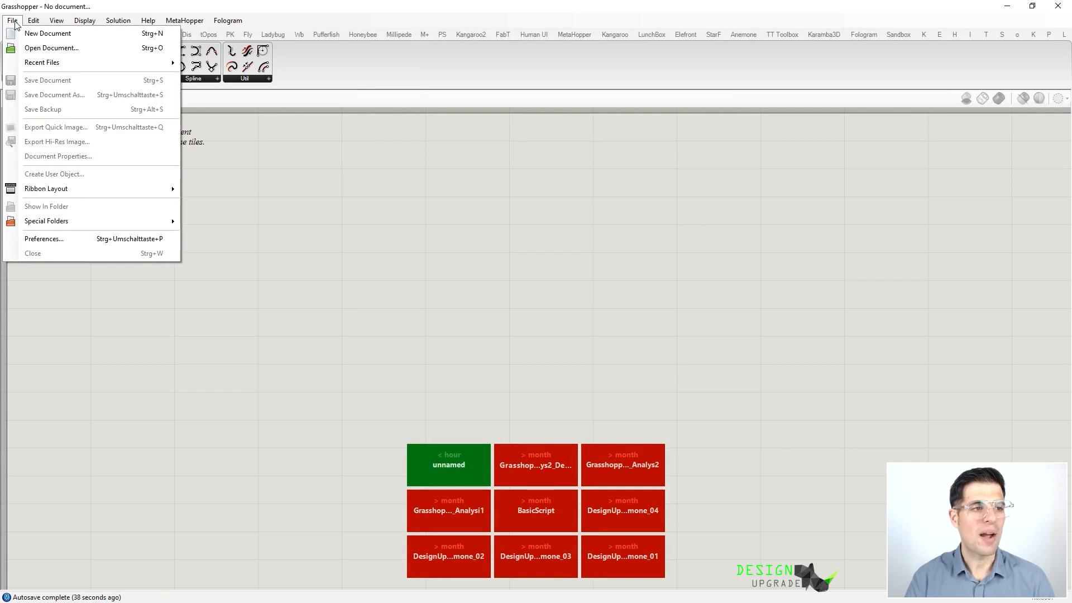
{"action": "left_click", "coordinate": [40, 36]}
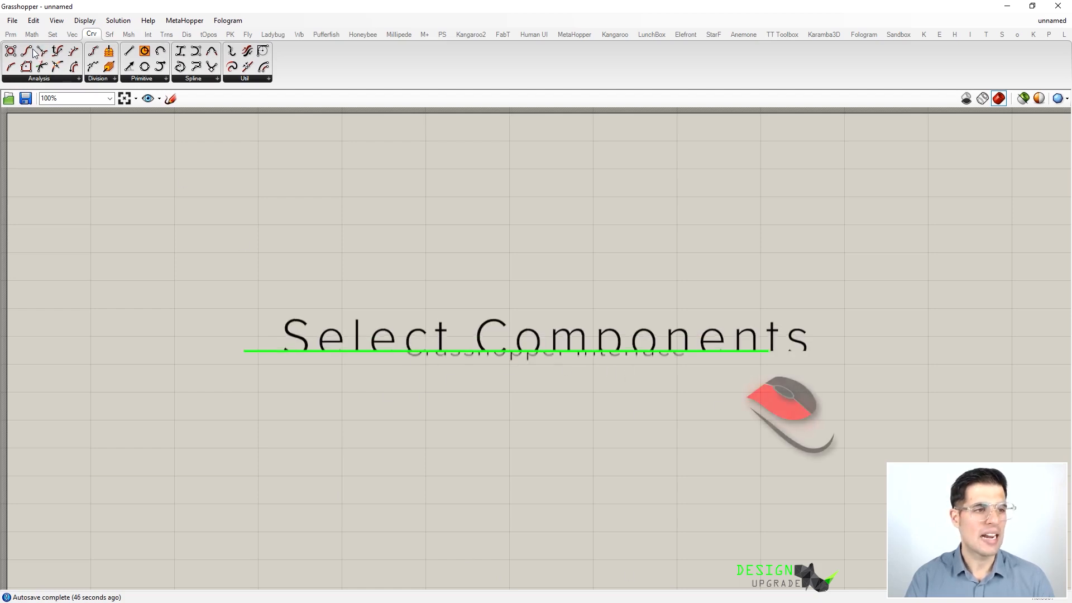
{"action": "left_click_drag", "start_coordinate": [74, 51], "coordinate": [323, 240]}
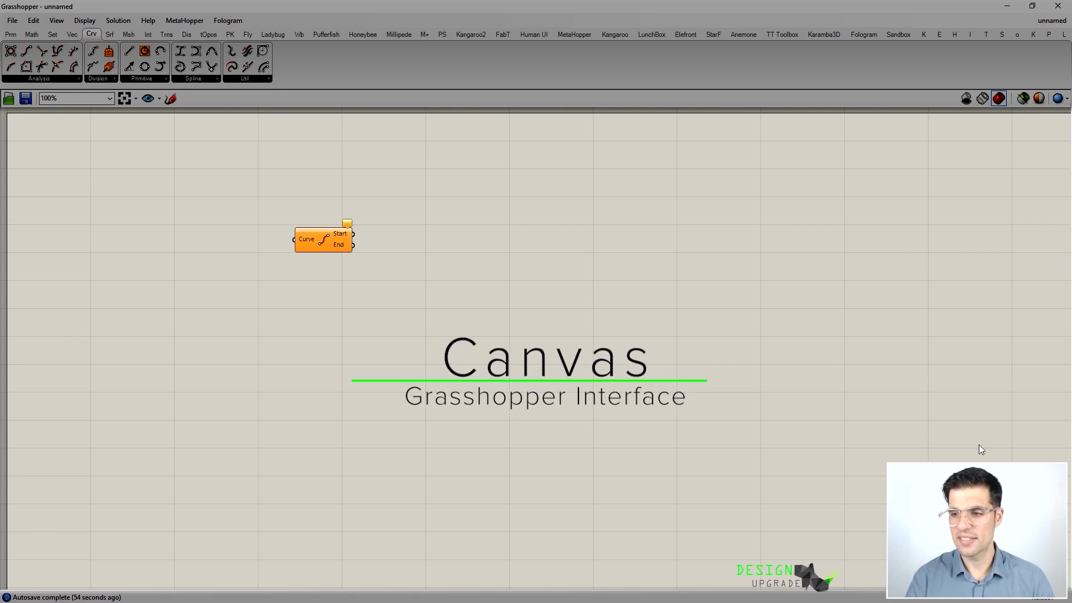
{"action": "mouse_move", "coordinate": [326, 243]}
{"action": "left_mouse_down"}
{"action": "mouse_move", "coordinate": [311, 236]}
{"action": "mouse_move", "coordinate": [383, 252]}
{"action": "mouse_move", "coordinate": [343, 252]}
{"action": "left_mouse_up"}
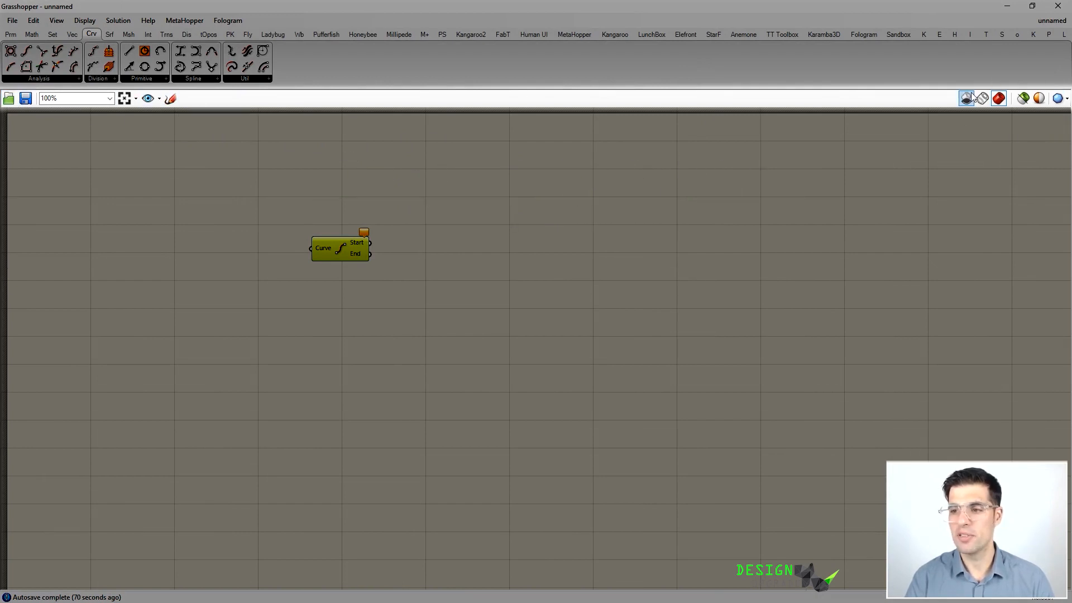
{"action": "left_click", "coordinate": [84, 21]}
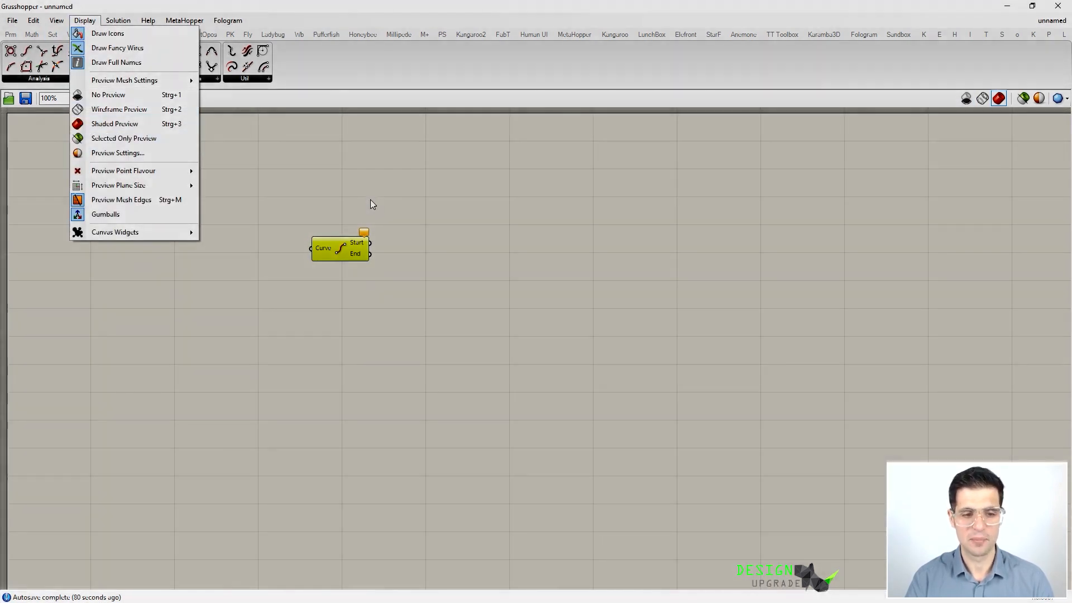
{"action": "left_click", "coordinate": [372, 203]}
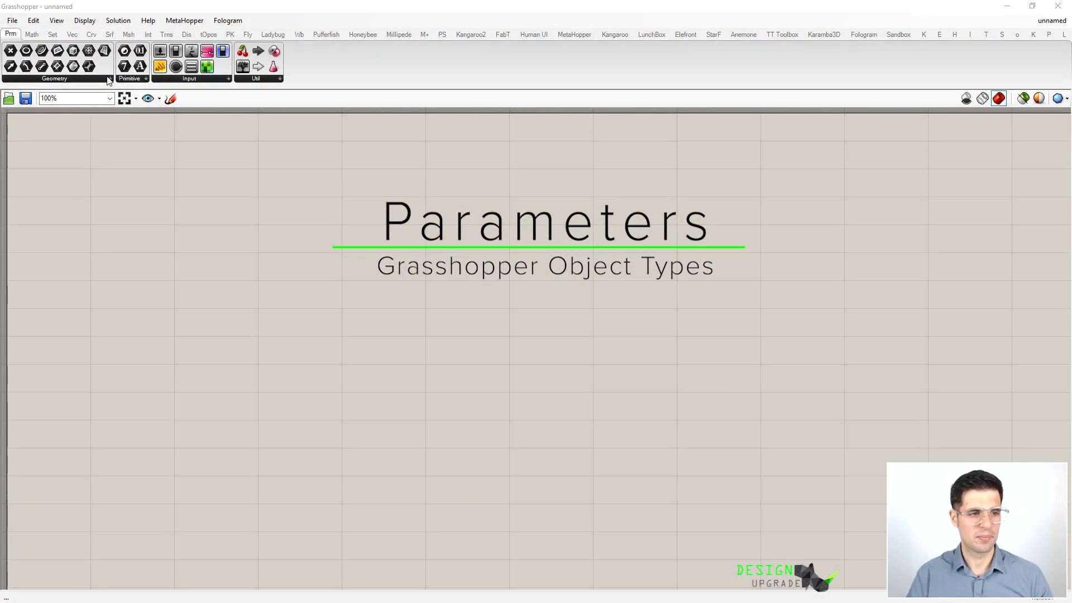
- Place a Point parameter from the Geometry parameters on the empty canvas
{"action": "left_click", "coordinate": [109, 78]}
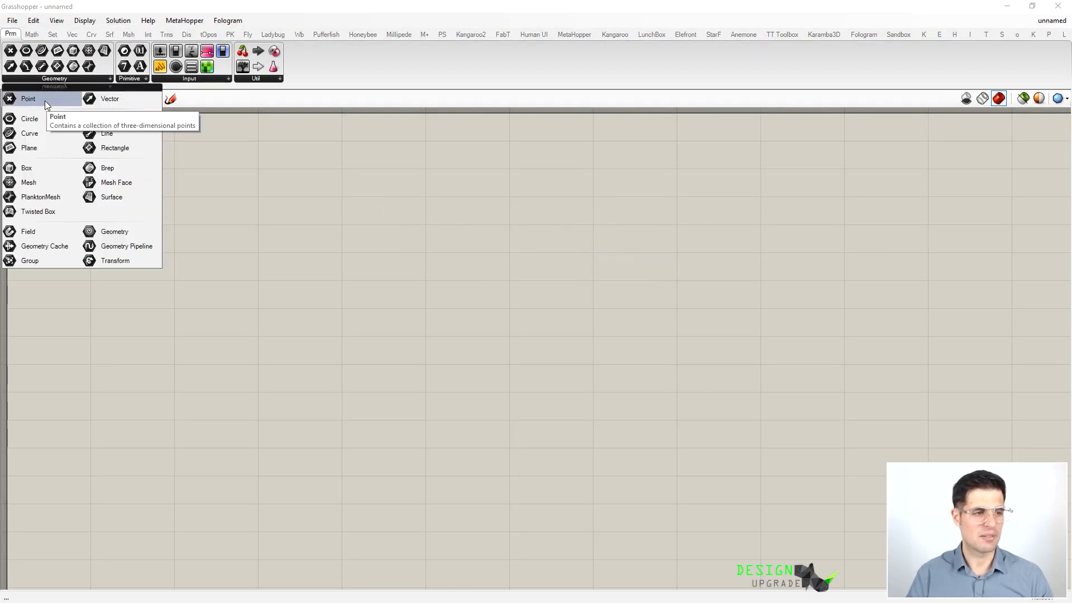
{"action": "left_click_drag", "start_coordinate": [43, 98], "coordinate": [478, 250]}
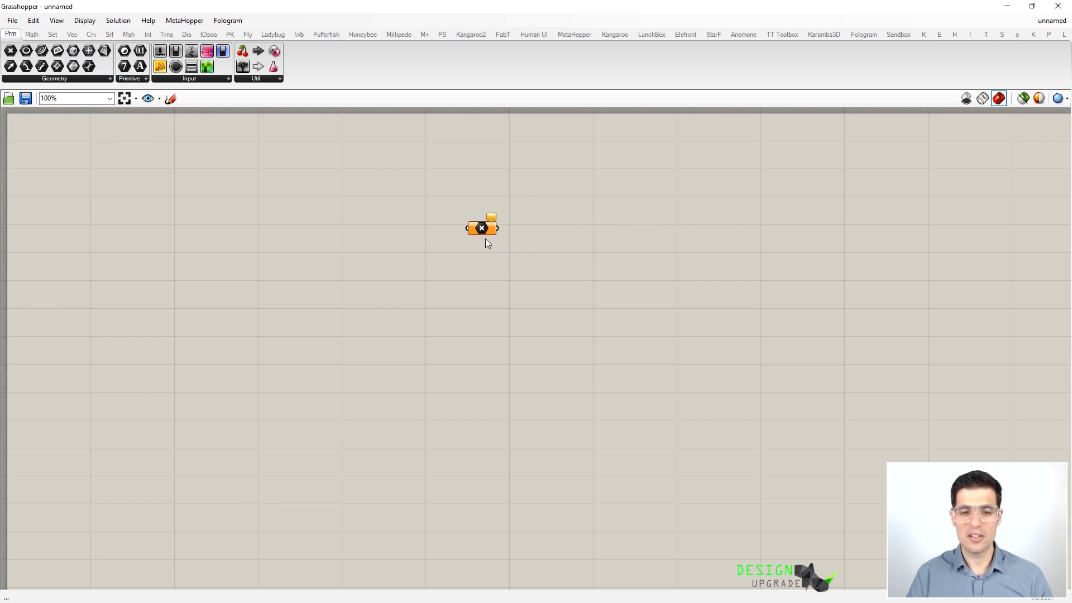
{"action": "mouse_move", "coordinate": [487, 237]}
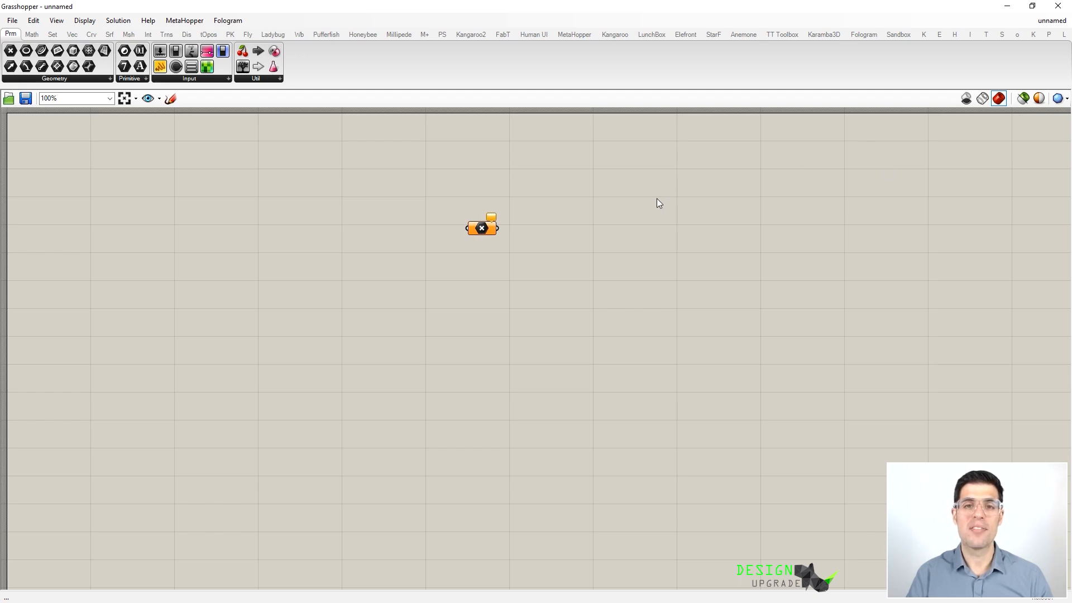
- Float the Grasshopper window aside and draw a single point near the origin in Rhino's Perspective viewport
{"action": "left_click_drag", "start_coordinate": [898, 5], "coordinate": [924, 191]}
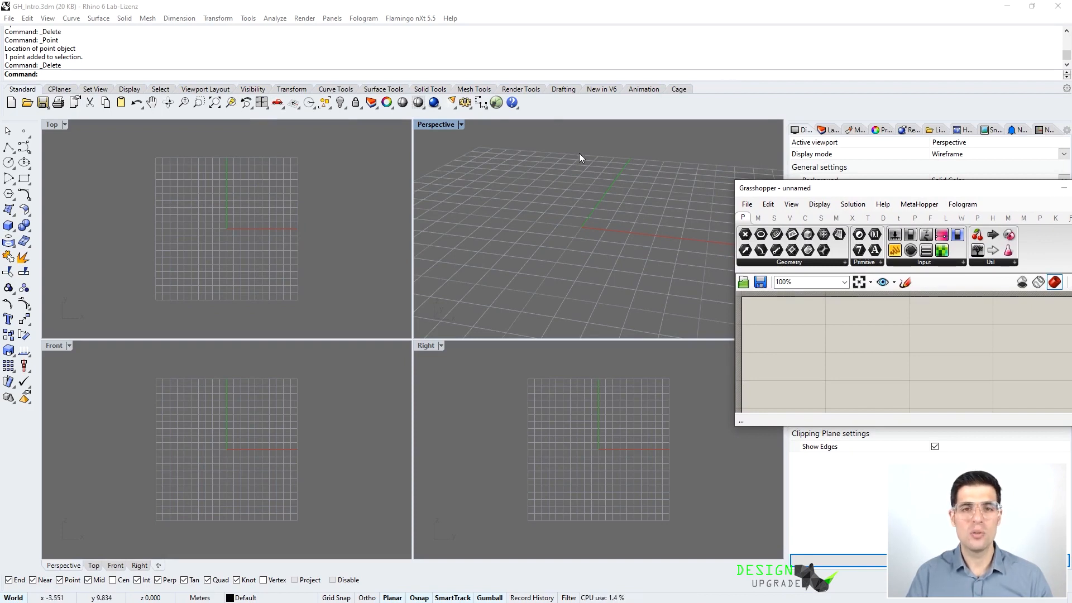
{"action": "left_click", "coordinate": [24, 131]}
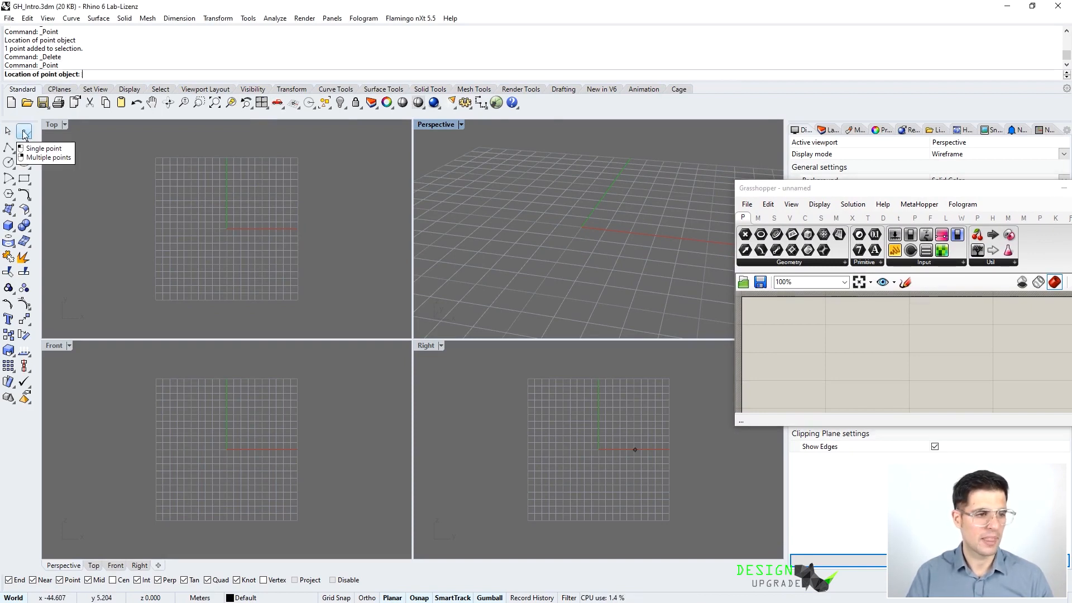
{"action": "left_click", "coordinate": [524, 232]}
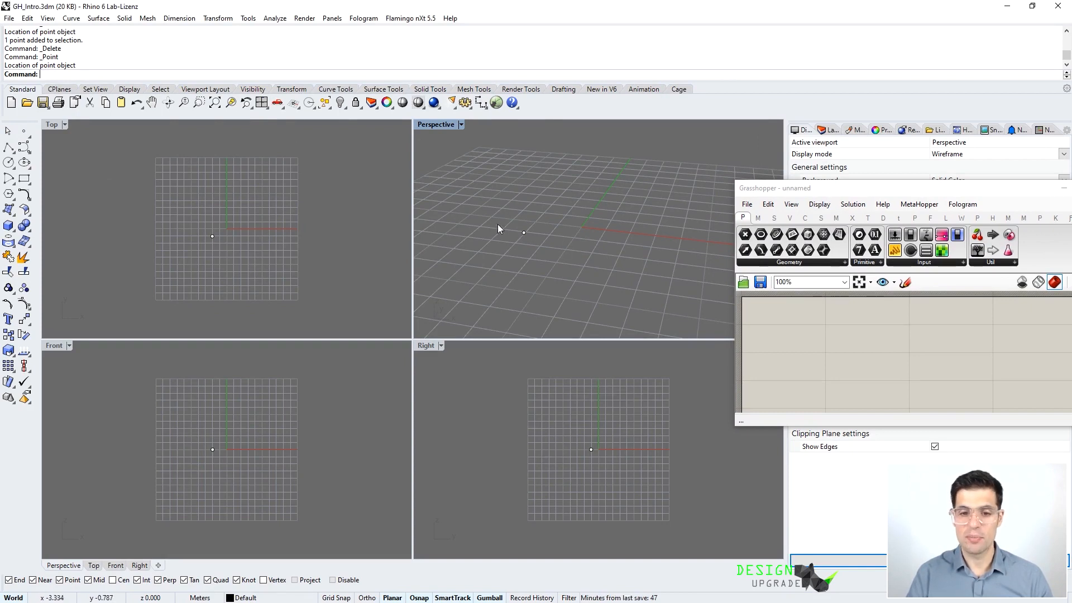
- Bring the Grasshopper window fully into view and reposition the Point parameter on its canvas
{"action": "left_click_drag", "start_coordinate": [963, 191], "coordinate": [841, 110]}
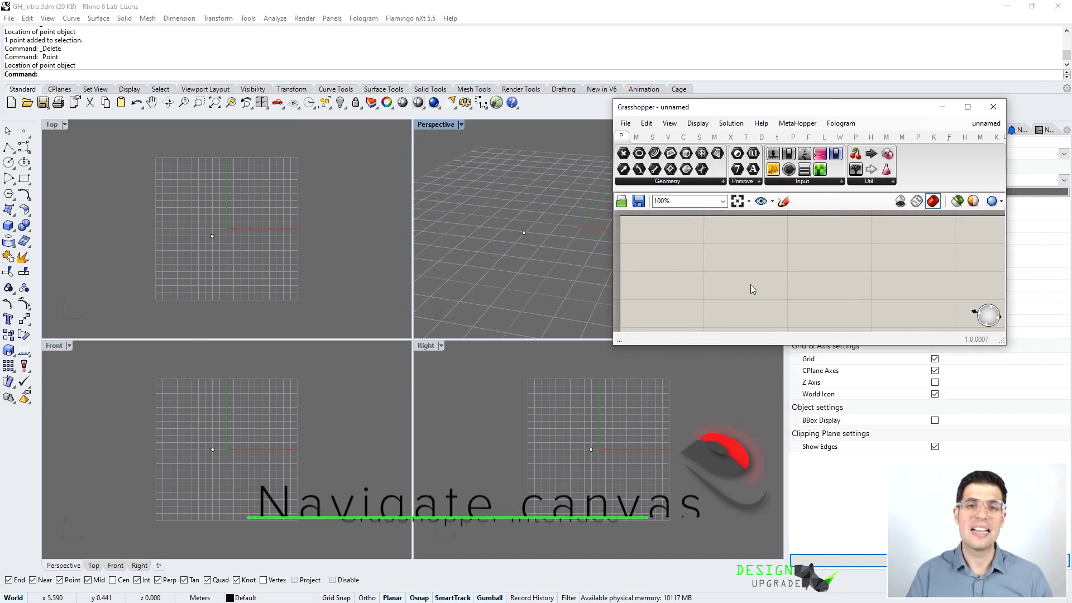
{"action": "right_click_drag", "start_coordinate": [778, 279], "coordinate": [863, 228]}
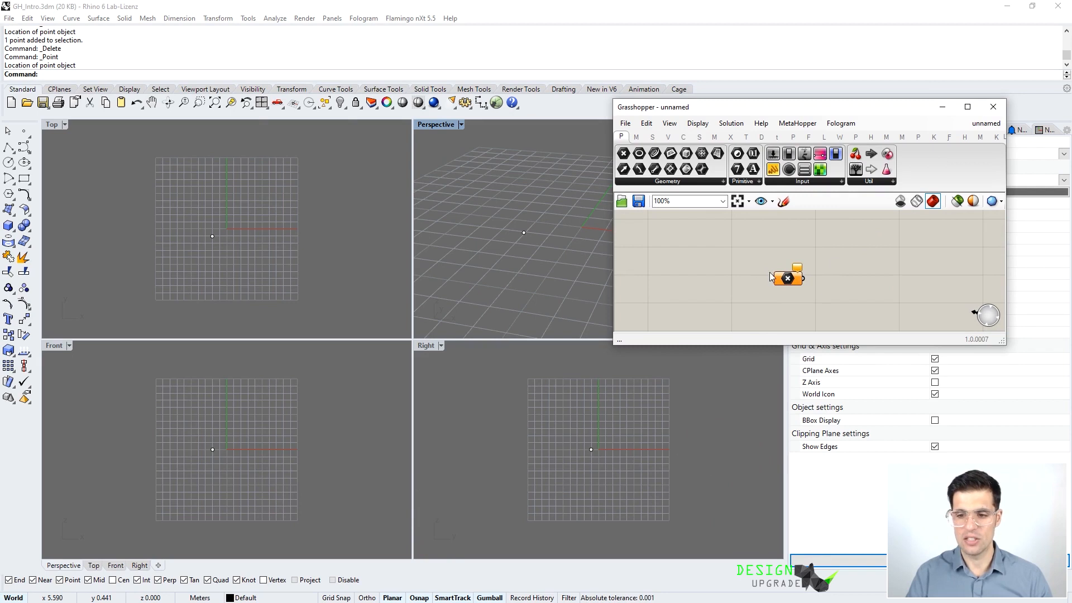
{"action": "left_click_drag", "start_coordinate": [783, 278], "coordinate": [743, 250]}
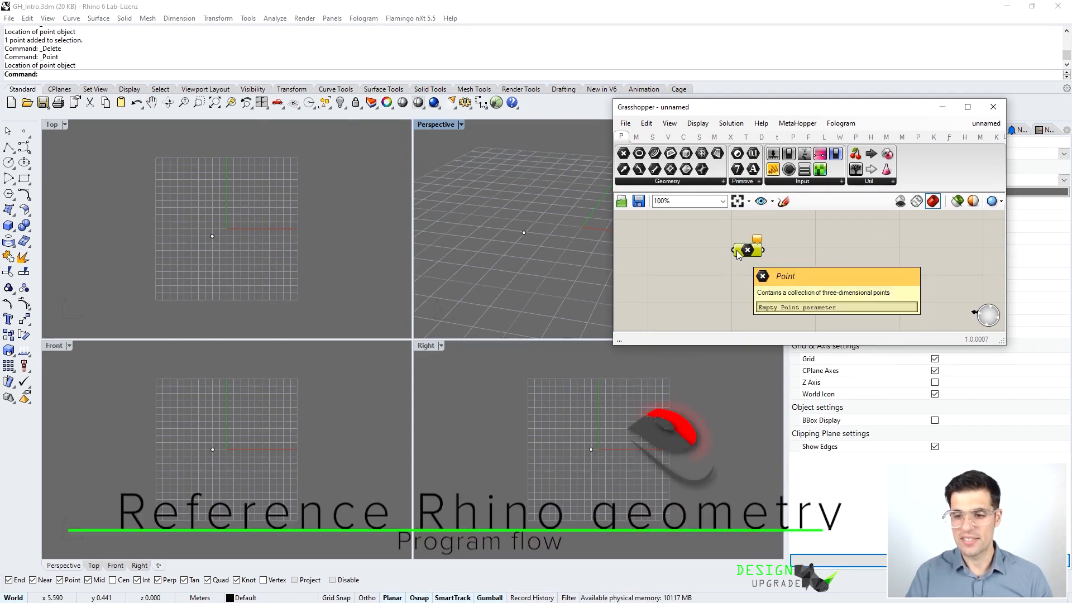
- Reference the Rhino point in the Point parameter with Set one Point, and deselect the parameter
{"action": "right_click", "coordinate": [737, 254]}
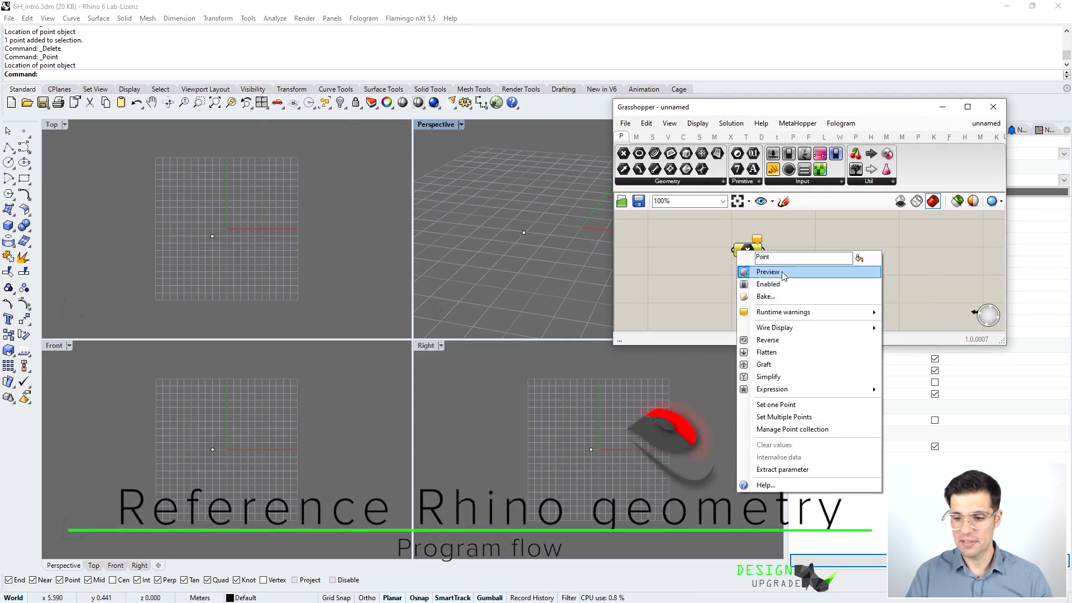
{"action": "left_click", "coordinate": [823, 406]}
{"action": "left_click_drag", "start_coordinate": [594, 287], "coordinate": [594, 286]}
{"action": "left_click", "coordinate": [728, 263]}
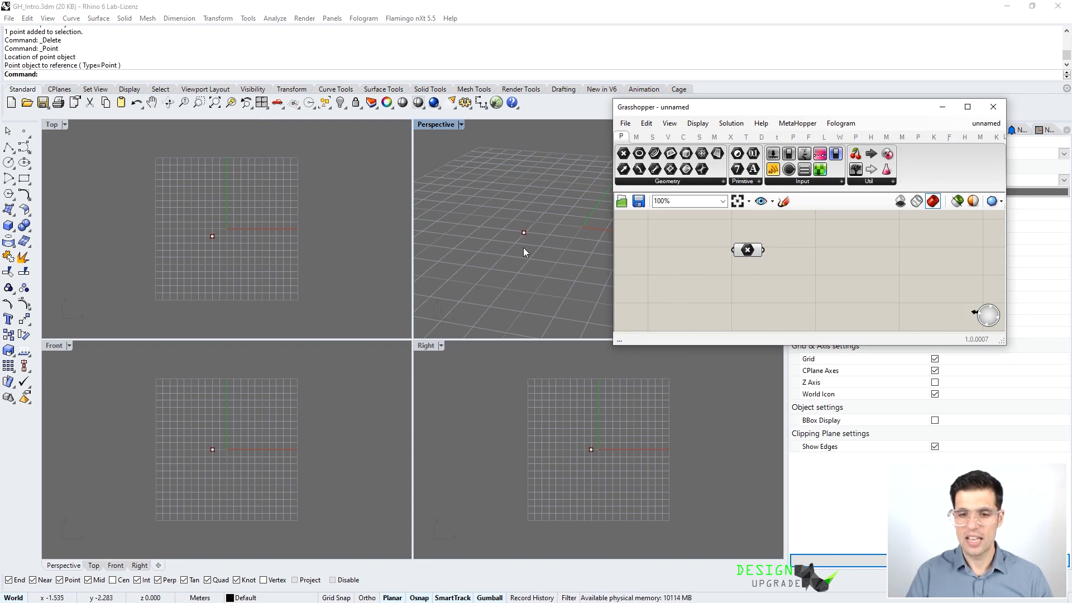
- Move the Point parameter slightly up and left on the canvas and deselect it
{"action": "scroll", "coordinate": [524, 233], "scroll_direction": "up", "scroll_amount": 3}
{"action": "scroll", "coordinate": [533, 239], "scroll_direction": "down", "scroll_amount": 3}
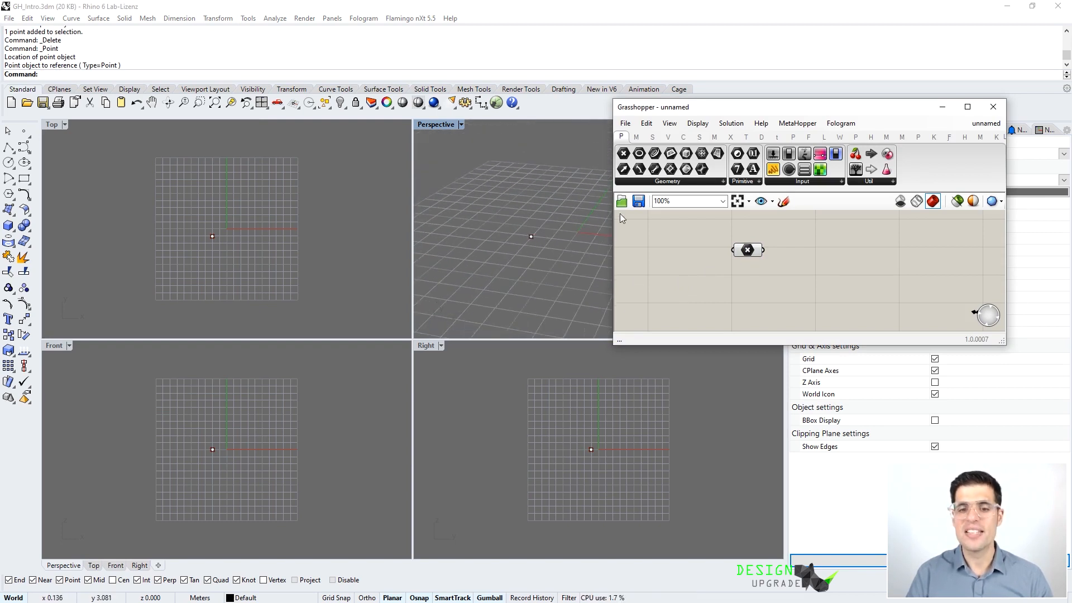
{"action": "mouse_move", "coordinate": [751, 255]}
{"action": "left_mouse_down"}
{"action": "mouse_move", "coordinate": [697, 248]}
{"action": "mouse_move", "coordinate": [743, 244]}
{"action": "left_mouse_up"}
{"action": "left_click", "coordinate": [741, 272]}
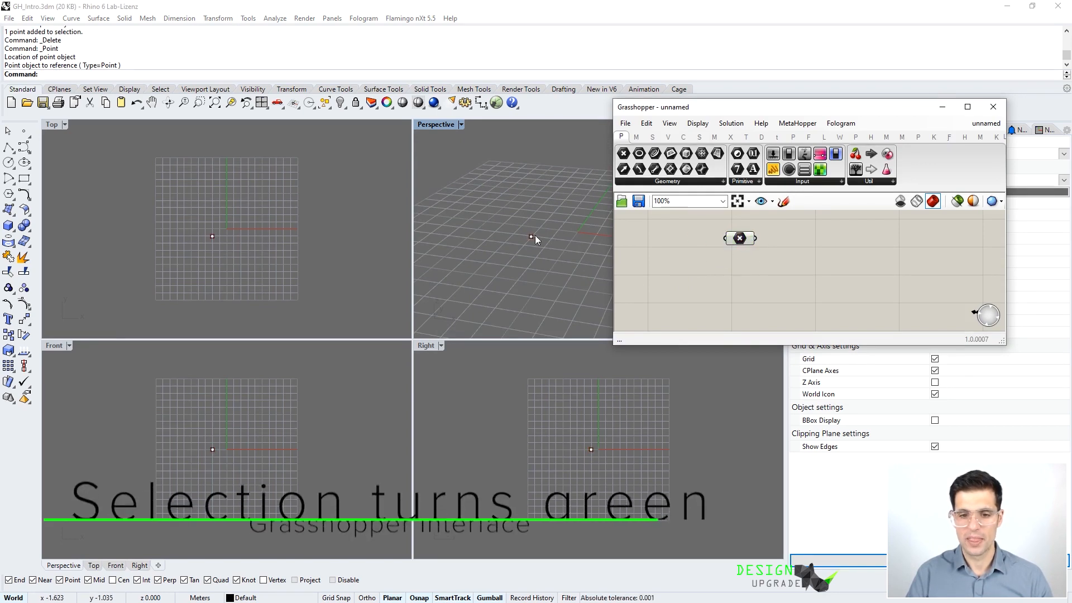
- Clear the Perspective view of the Grasshopper window and move the referenced Rhino point with the gumball toward negative X, close to the X axis
{"action": "left_click", "coordinate": [531, 237]}
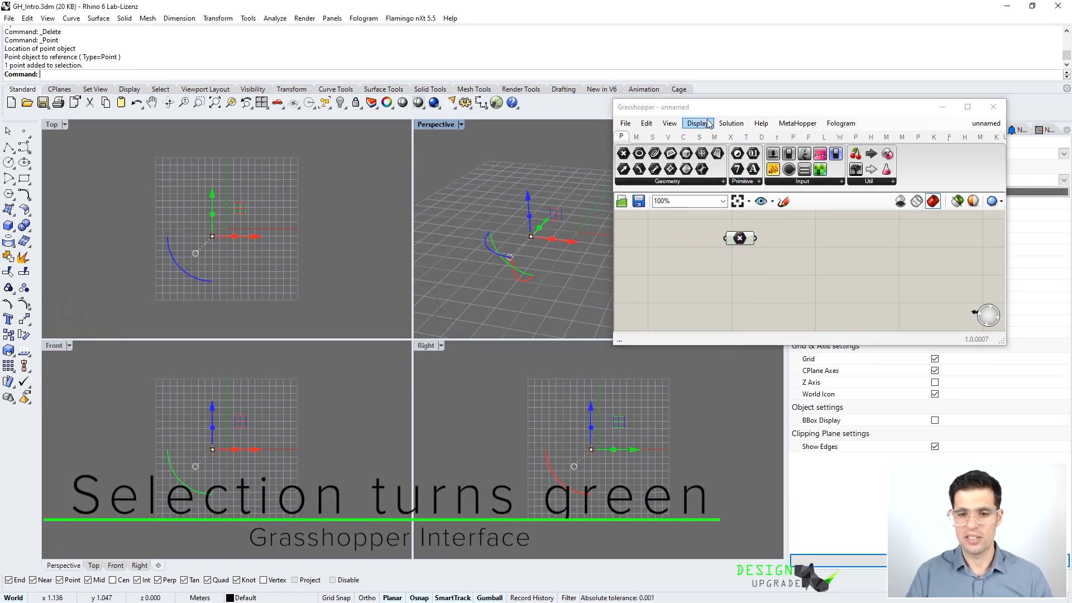
{"action": "left_click_drag", "start_coordinate": [723, 110], "coordinate": [783, 97]}
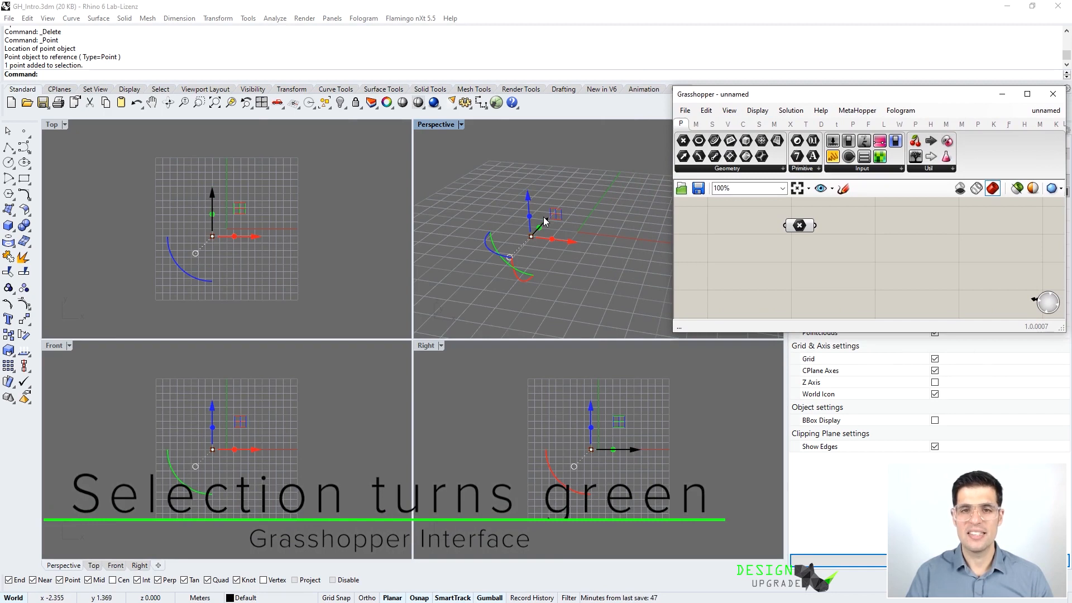
{"action": "left_click_drag", "start_coordinate": [568, 240], "coordinate": [523, 207]}
{"action": "left_click", "coordinate": [540, 237]}
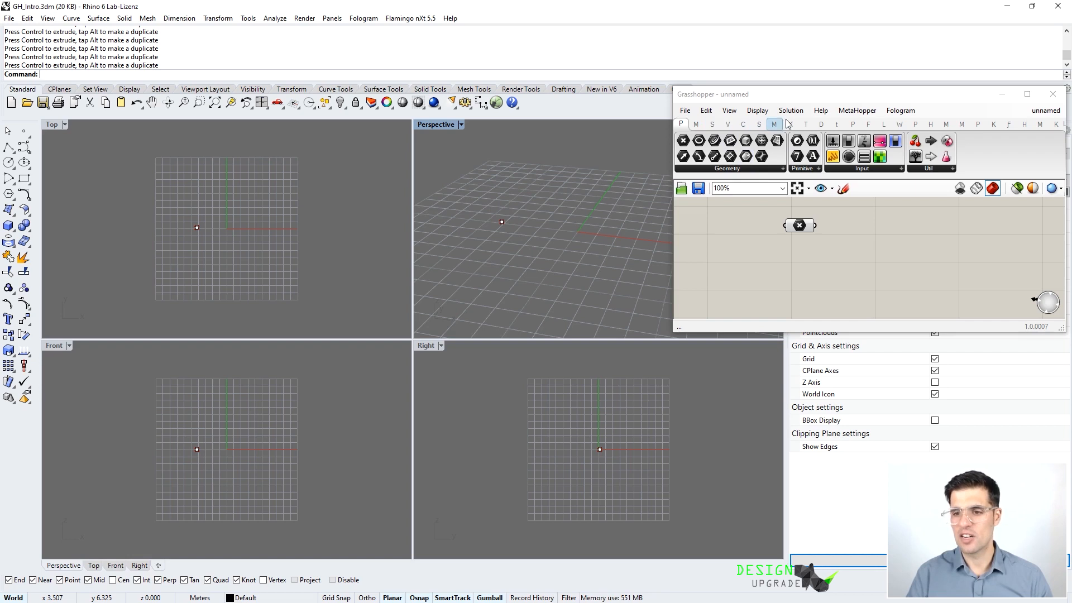
- Place a Line component from the Curve Primitive components on the canvas, slightly below and beyond the Point parameter
{"action": "left_click", "coordinate": [713, 124]}
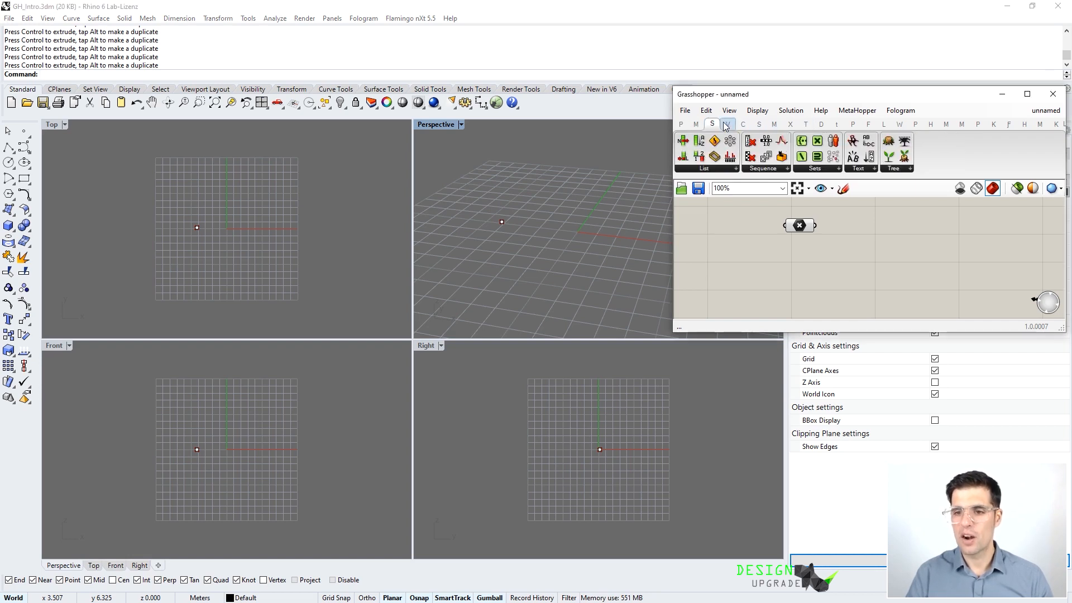
{"action": "left_click", "coordinate": [726, 124]}
{"action": "left_click", "coordinate": [746, 124]}
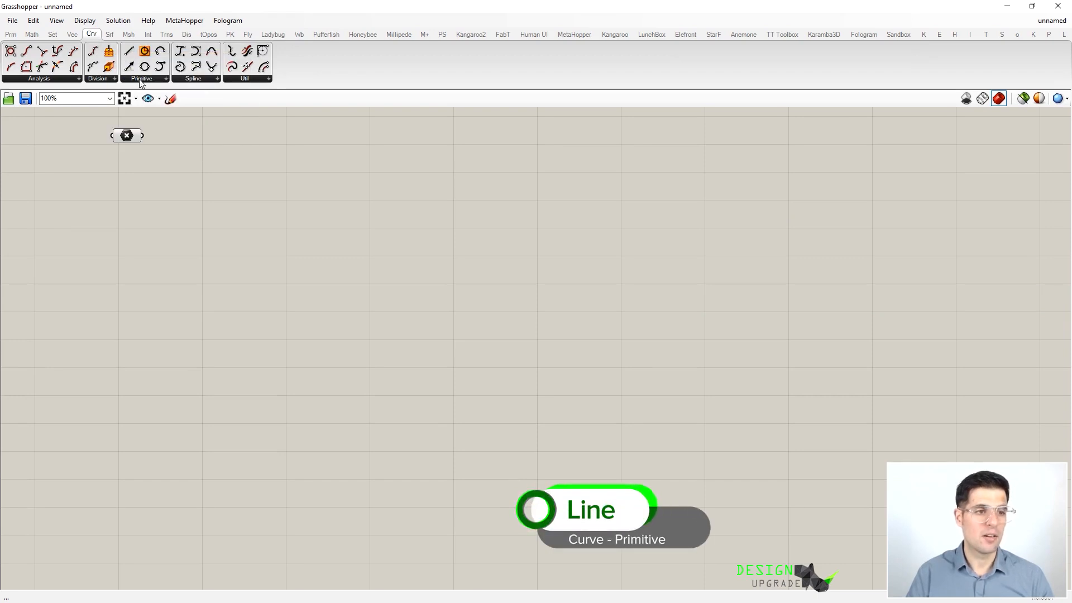
{"action": "left_click", "coordinate": [140, 80]}
{"action": "left_click_drag", "start_coordinate": [227, 100], "coordinate": [232, 171]}
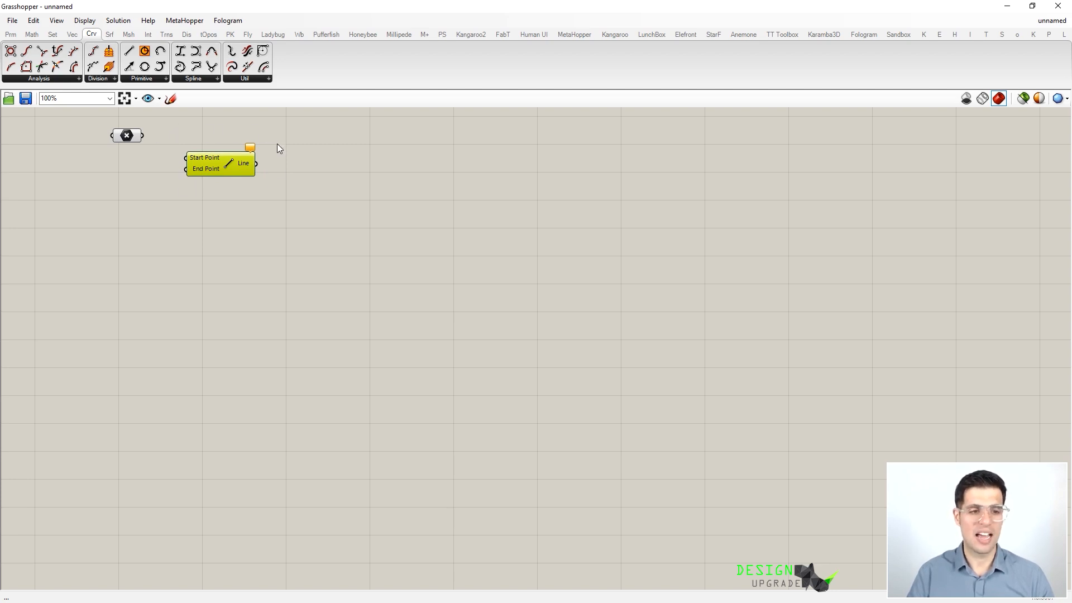
- Shrink the Grasshopper window clear of the Rhino viewports and create a second Rhino point in the Perspective view beyond the X axis
{"action": "double_click", "coordinate": [277, 10]}
{"action": "left_click_drag", "start_coordinate": [471, 84], "coordinate": [875, 121]}
{"action": "left_click", "coordinate": [24, 131]}
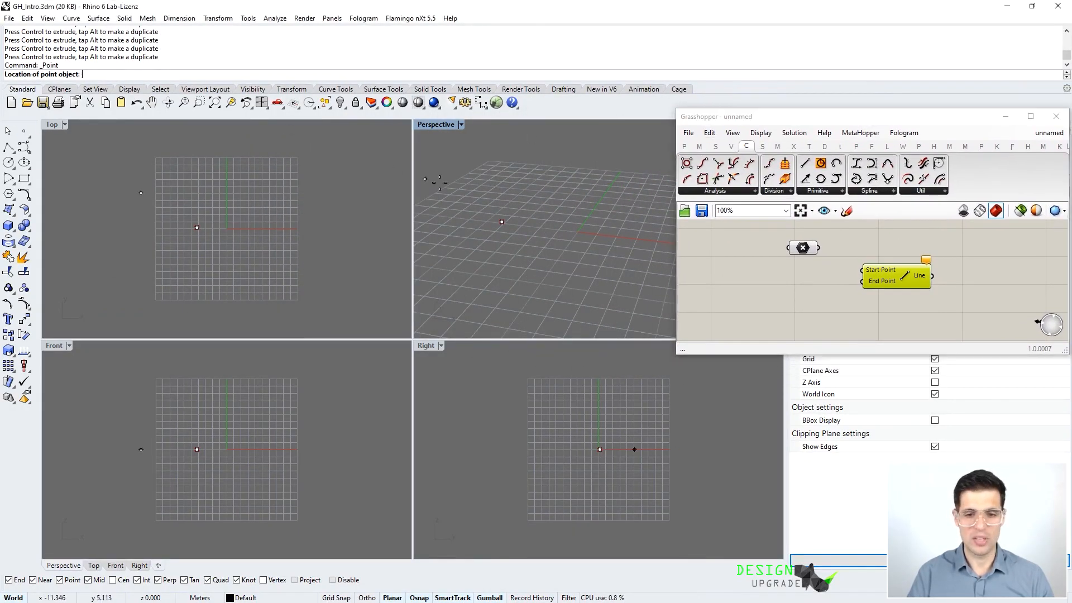
{"action": "left_click", "coordinate": [571, 202]}
- Search the Grasshopper components for "point" and add a second Point parameter below the first one
{"action": "double_click", "coordinate": [740, 270]}
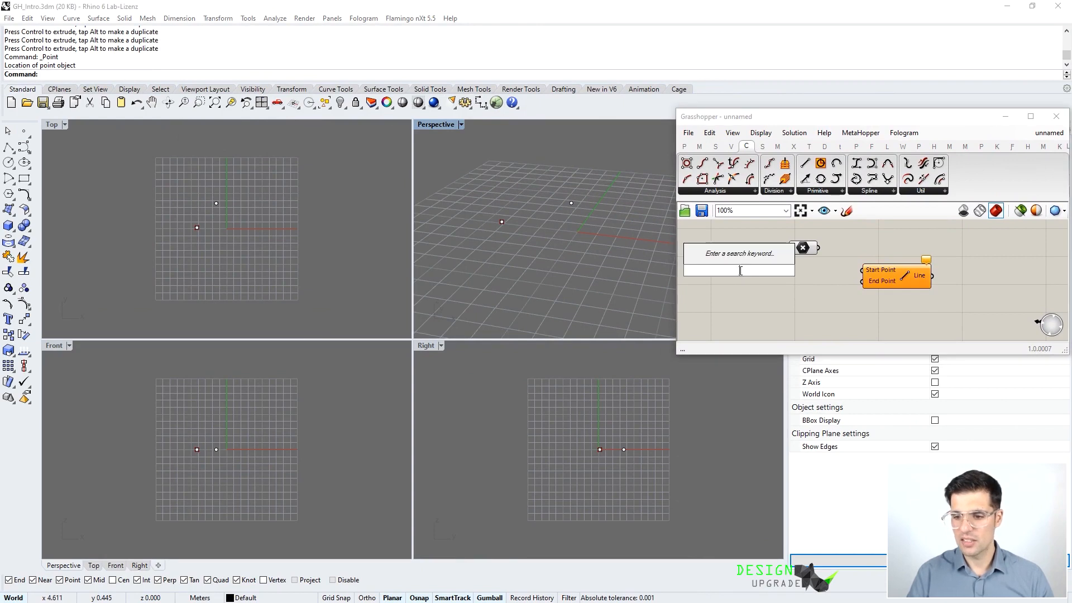
{"action": "left_click", "coordinate": [755, 286]}
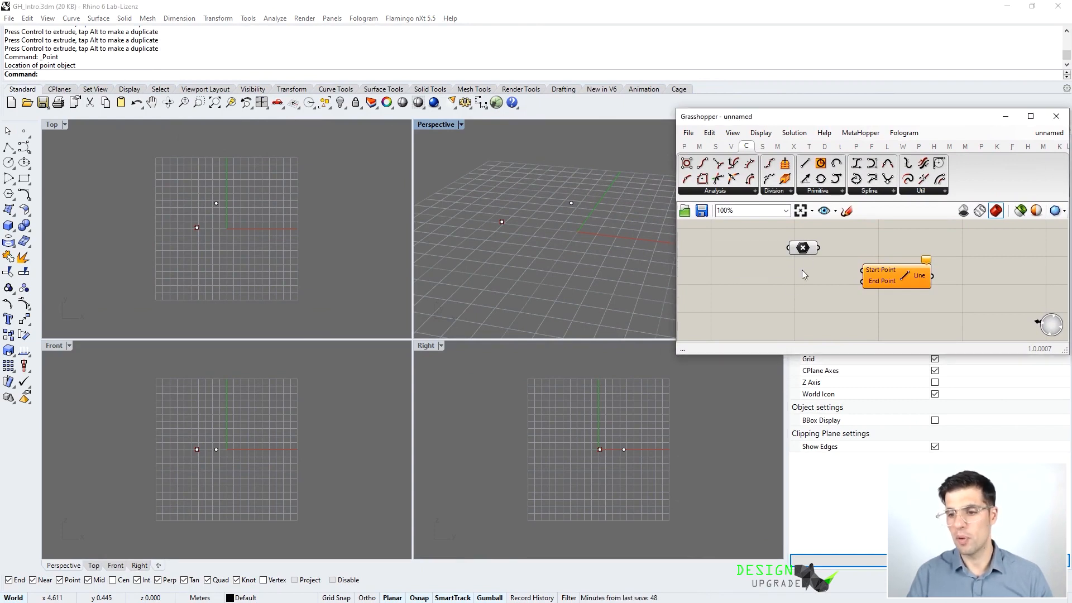
{"action": "double_click", "coordinate": [756, 284]}
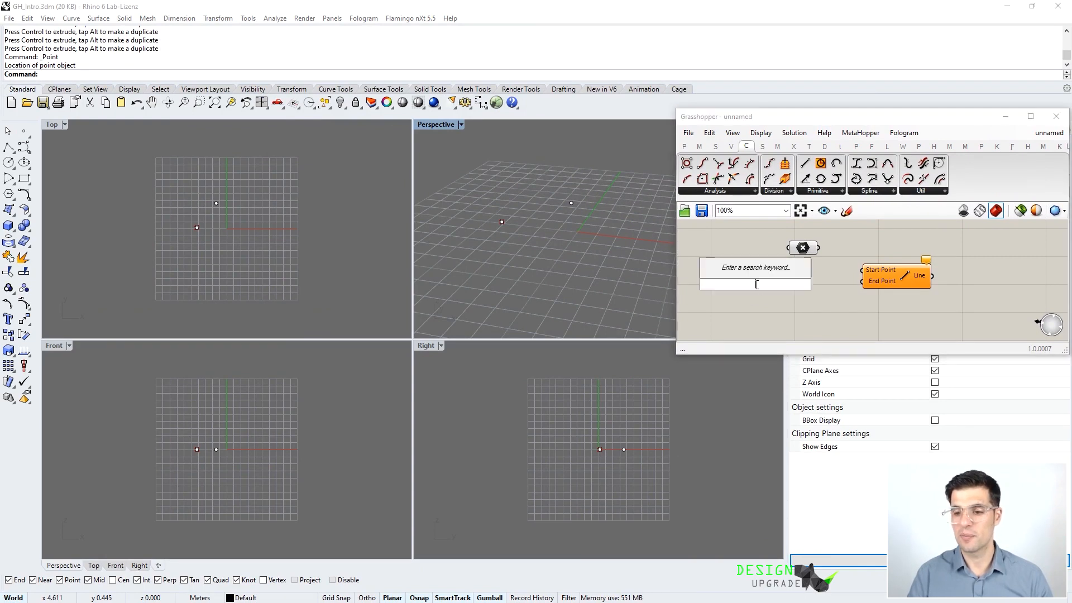
{"action": "type", "text": "point"}
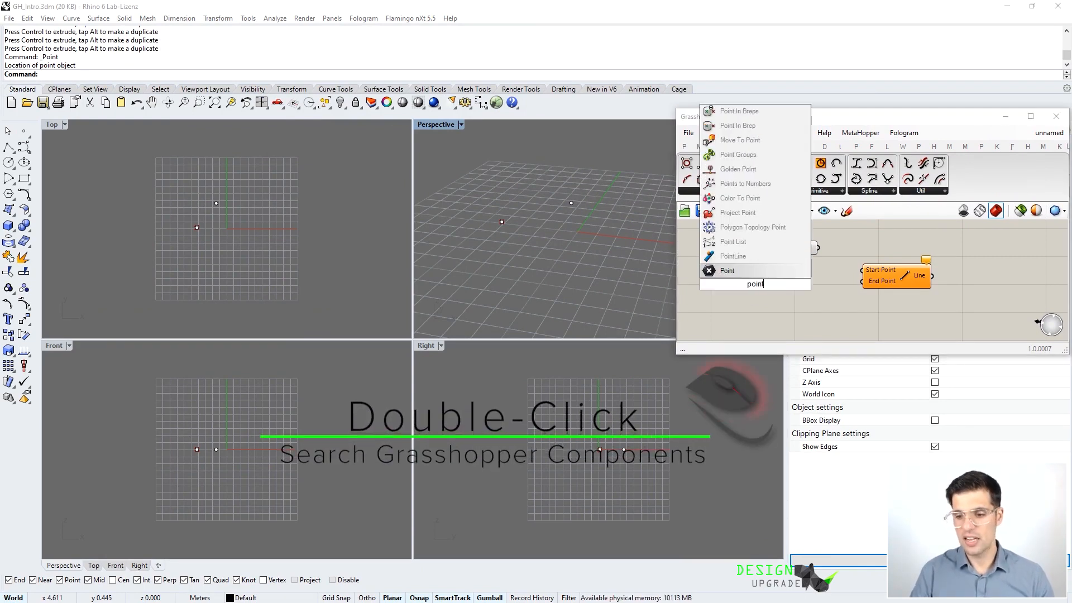
{"action": "left_click", "coordinate": [748, 271]}
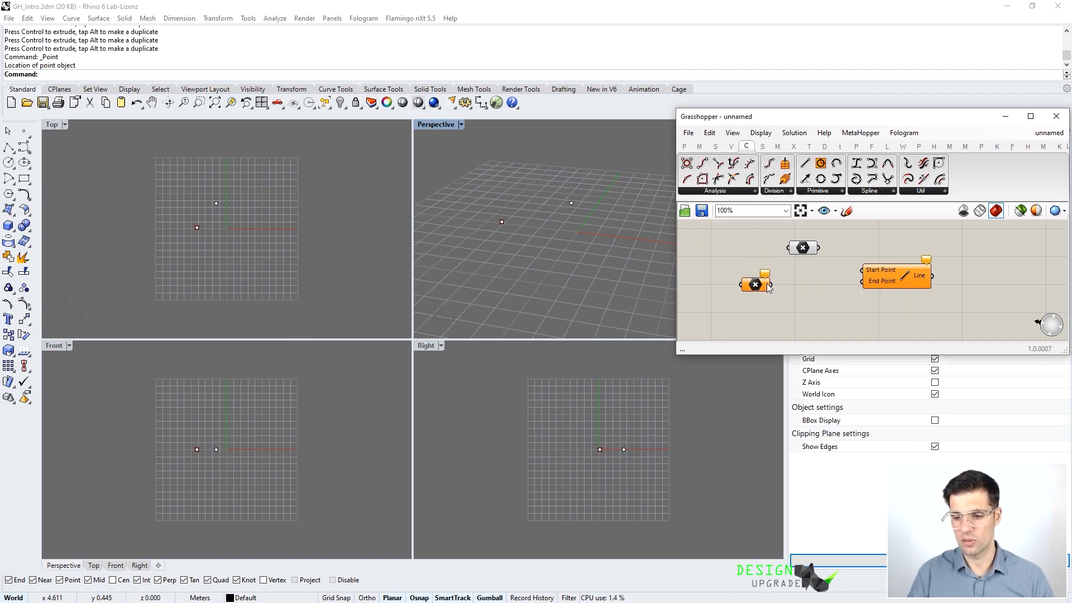
- Reference the new Rhino point in the second Point parameter with Set one Point
{"action": "right_click", "coordinate": [748, 288]}
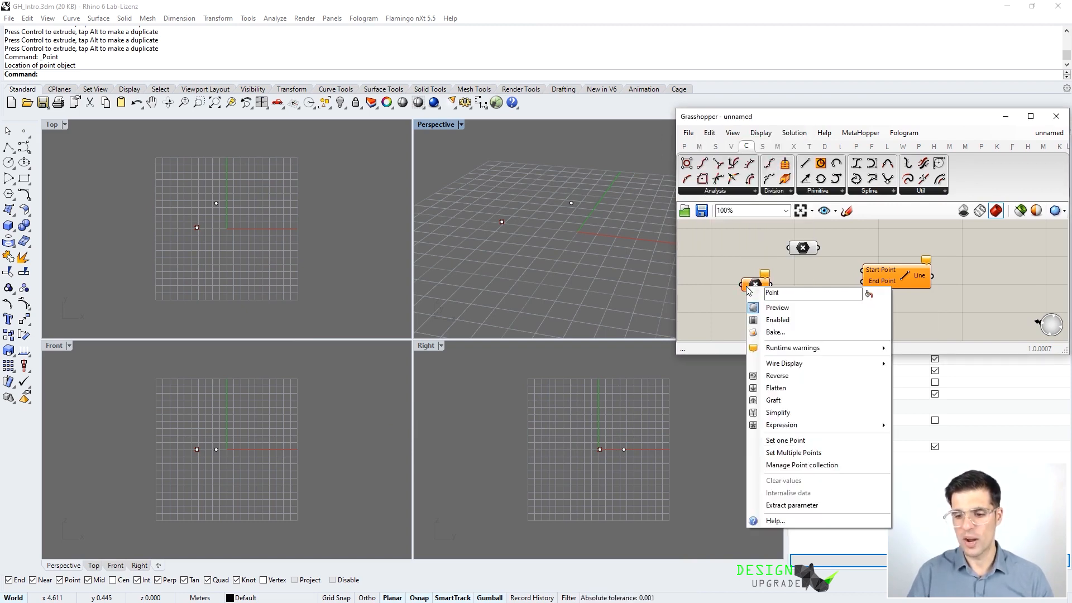
{"action": "left_click", "coordinate": [816, 442]}
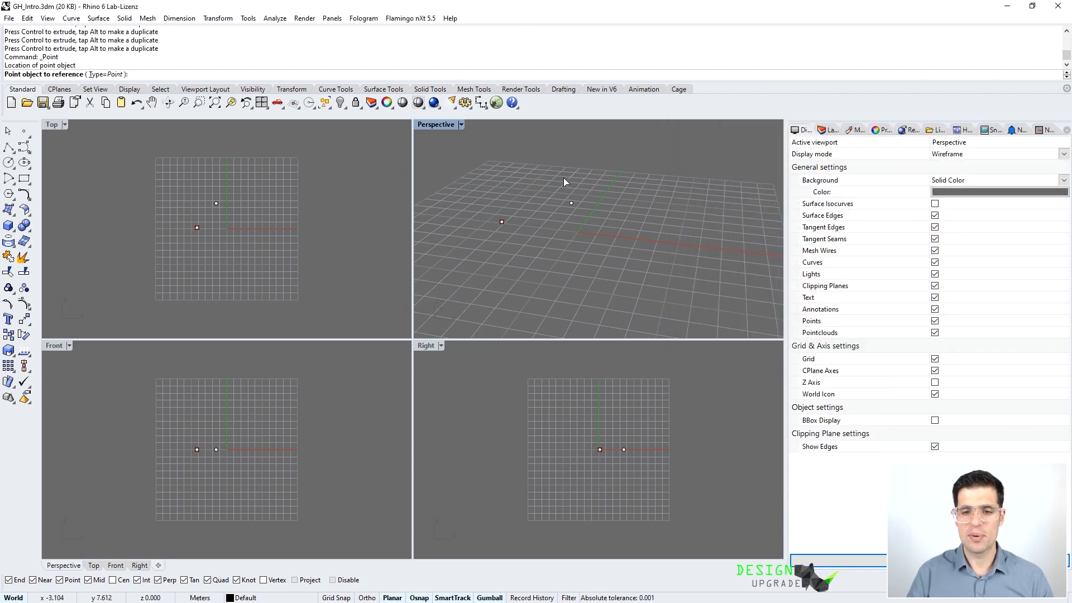
{"action": "left_click", "coordinate": [575, 204]}
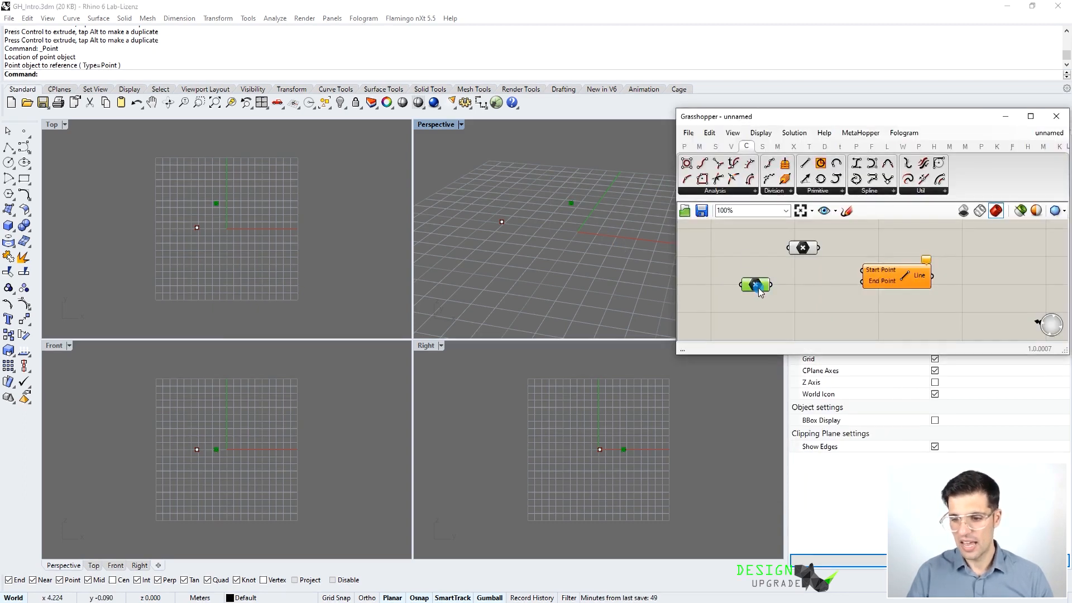
- Stack the two Point parameters one above the other, bring the Line component closer to them, and deselect it
{"action": "left_click_drag", "start_coordinate": [804, 248], "coordinate": [771, 251]}
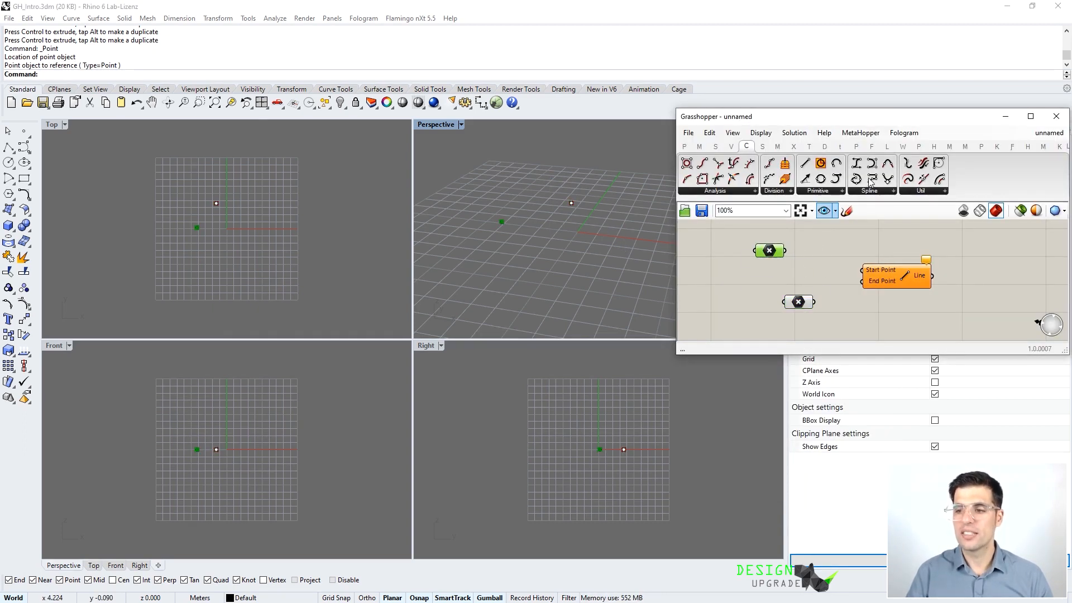
{"action": "left_click_drag", "start_coordinate": [804, 302], "coordinate": [774, 287]}
{"action": "left_click", "coordinate": [884, 280]}
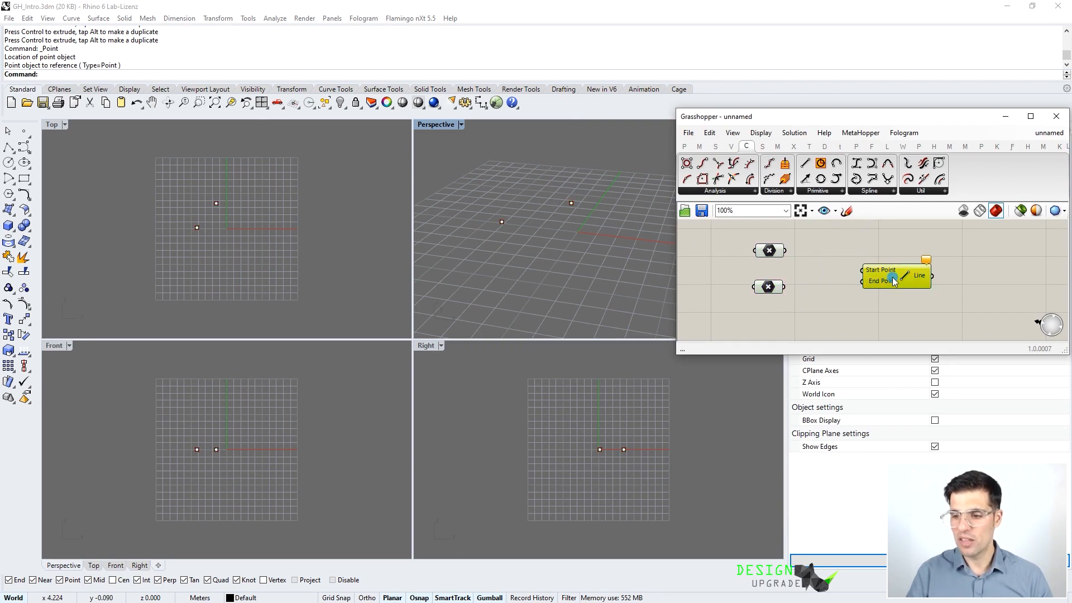
{"action": "left_click_drag", "start_coordinate": [885, 280], "coordinate": [866, 270]}
{"action": "left_click", "coordinate": [791, 259]}
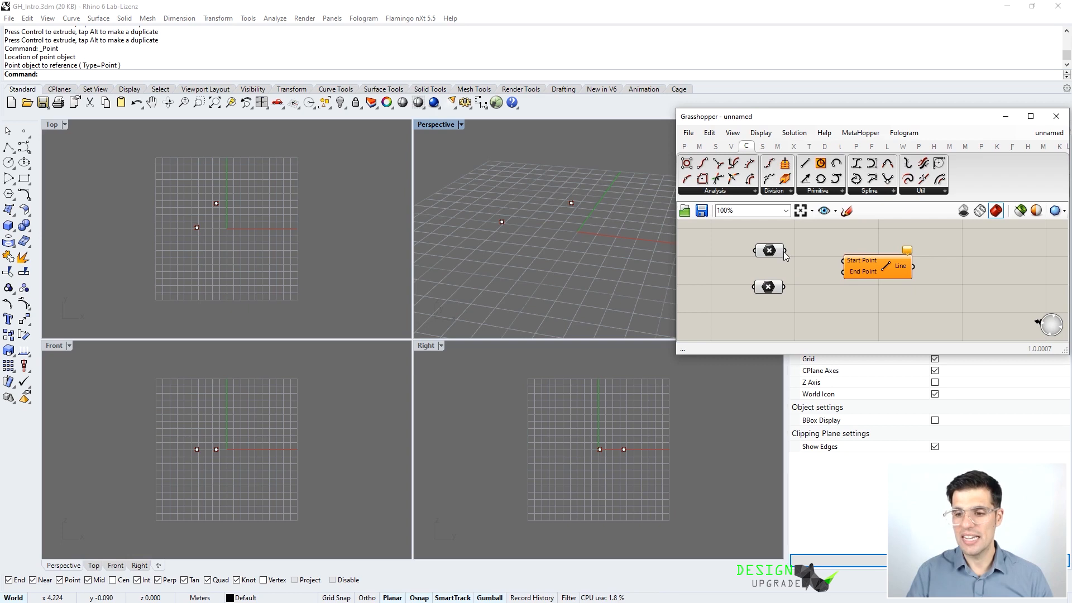
- Connect the upper Point parameter to Start Point and the lower one to End Point of the Line component, and tighten their layout
{"action": "left_click_drag", "start_coordinate": [783, 251], "coordinate": [843, 260]}
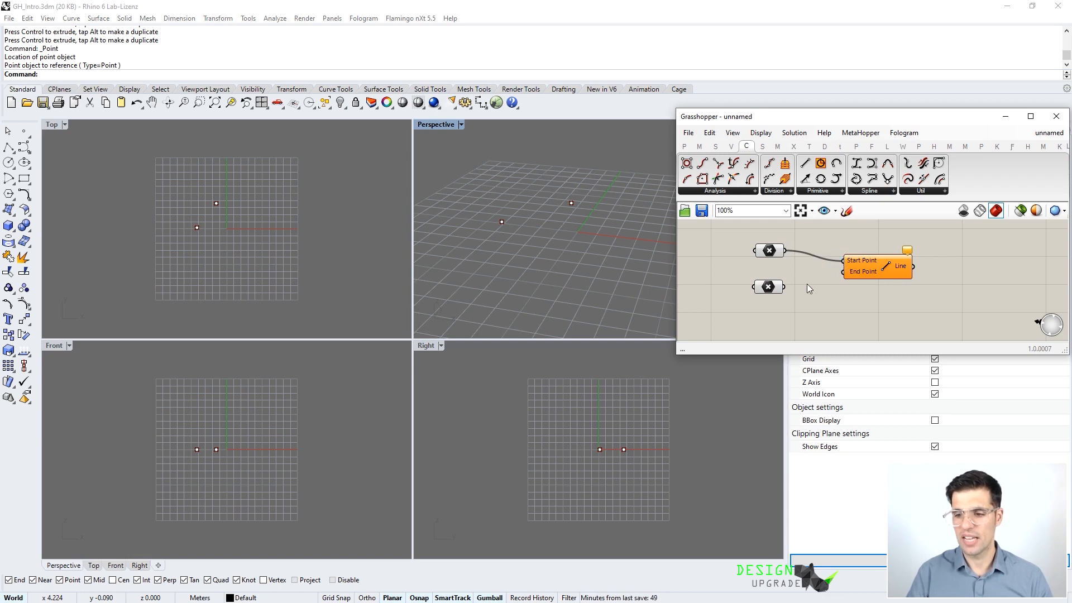
{"action": "mouse_move", "coordinate": [785, 287]}
{"action": "left_mouse_down"}
{"action": "mouse_move", "coordinate": [837, 270]}
{"action": "mouse_move", "coordinate": [858, 277]}
{"action": "left_mouse_up"}
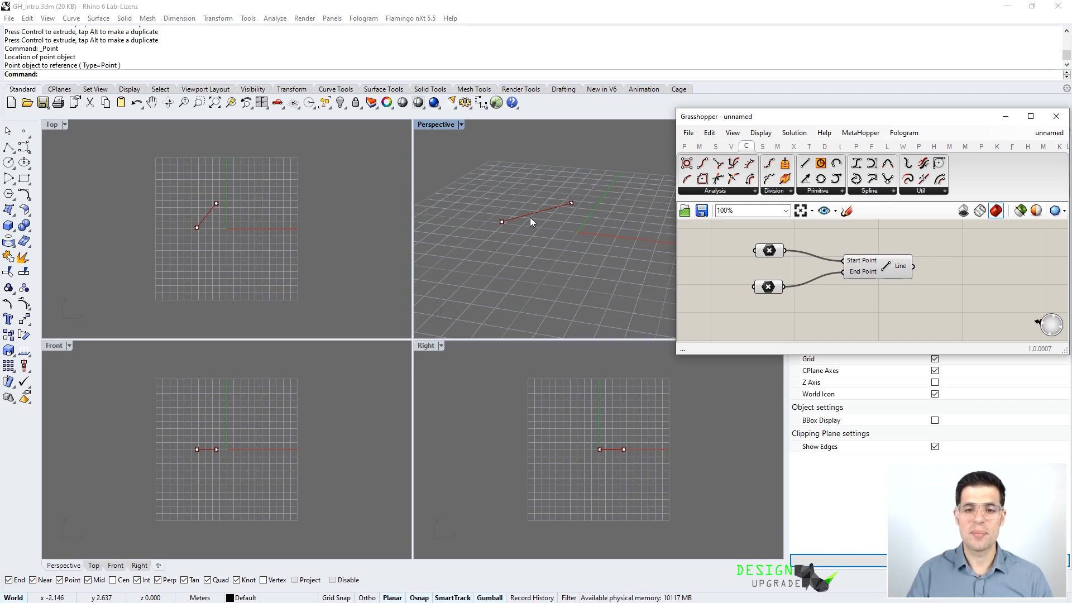
{"action": "left_click_drag", "start_coordinate": [886, 275], "coordinate": [870, 266]}
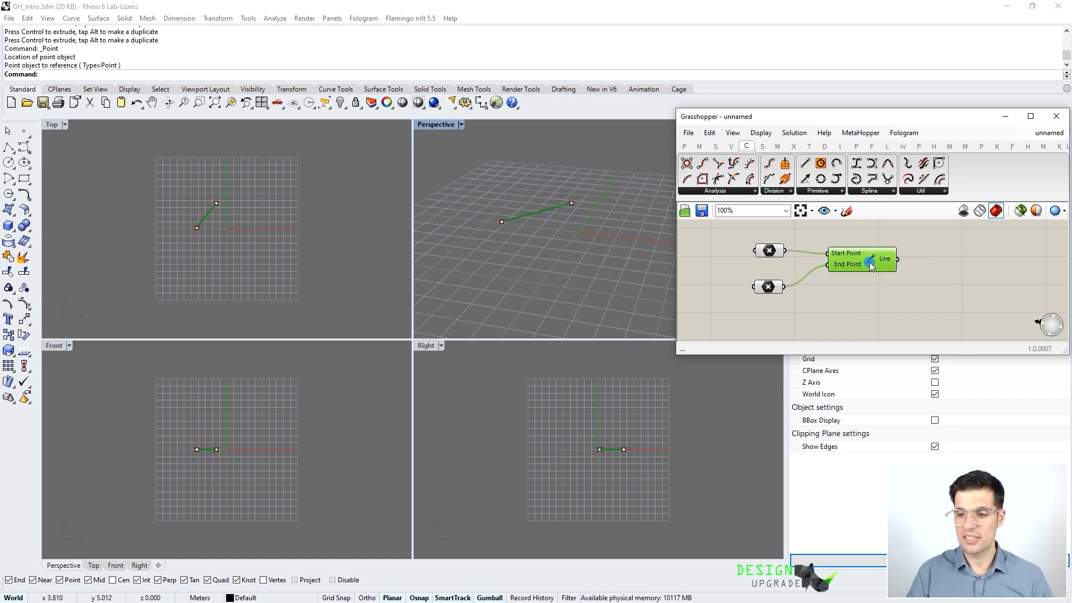
{"action": "left_click_drag", "start_coordinate": [763, 287], "coordinate": [763, 280]}
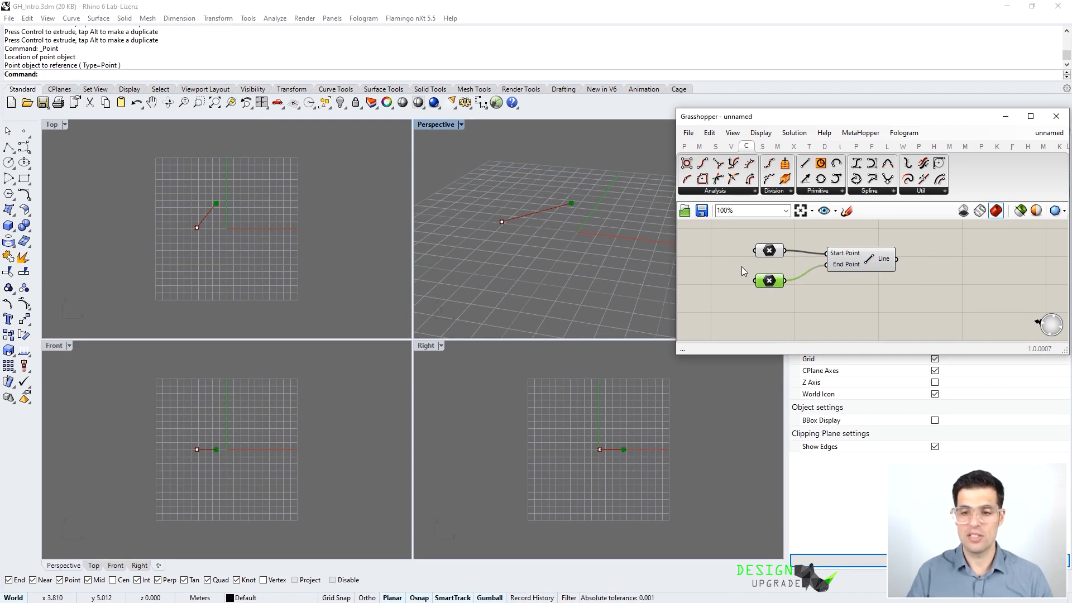
- Move both referenced Rhino points with the gumball in the Perspective view to stretch the line, and deselect the lower Point parameter
{"action": "left_click", "coordinate": [572, 202]}
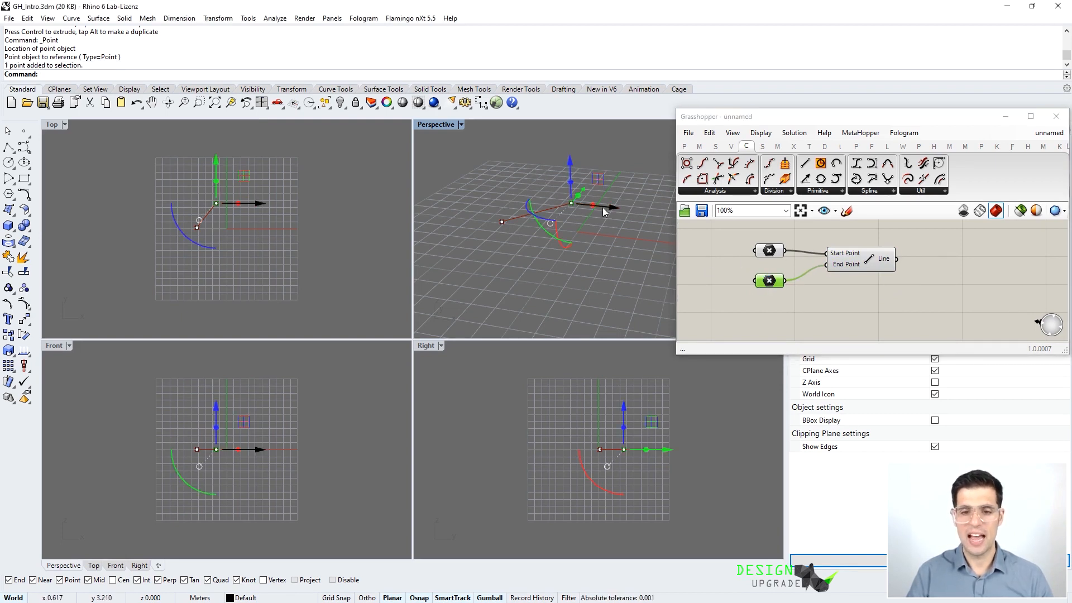
{"action": "left_click_drag", "start_coordinate": [583, 185], "coordinate": [604, 174]}
{"action": "left_click", "coordinate": [501, 221]}
{"action": "left_click_drag", "start_coordinate": [541, 227], "coordinate": [574, 184]}
{"action": "left_click_drag", "start_coordinate": [607, 215], "coordinate": [550, 206]}
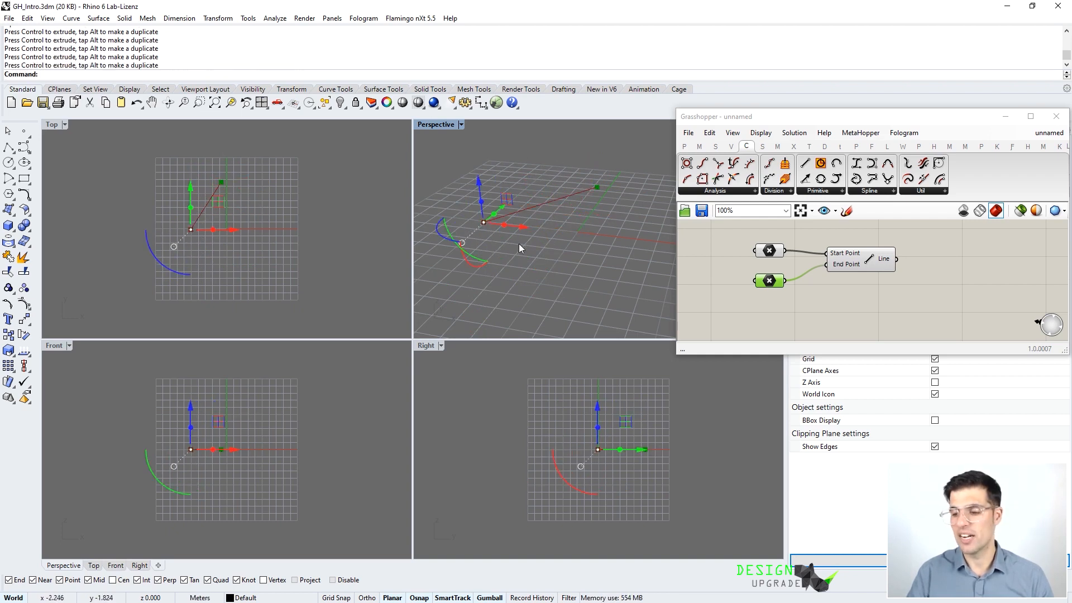
{"action": "left_click", "coordinate": [934, 283]}
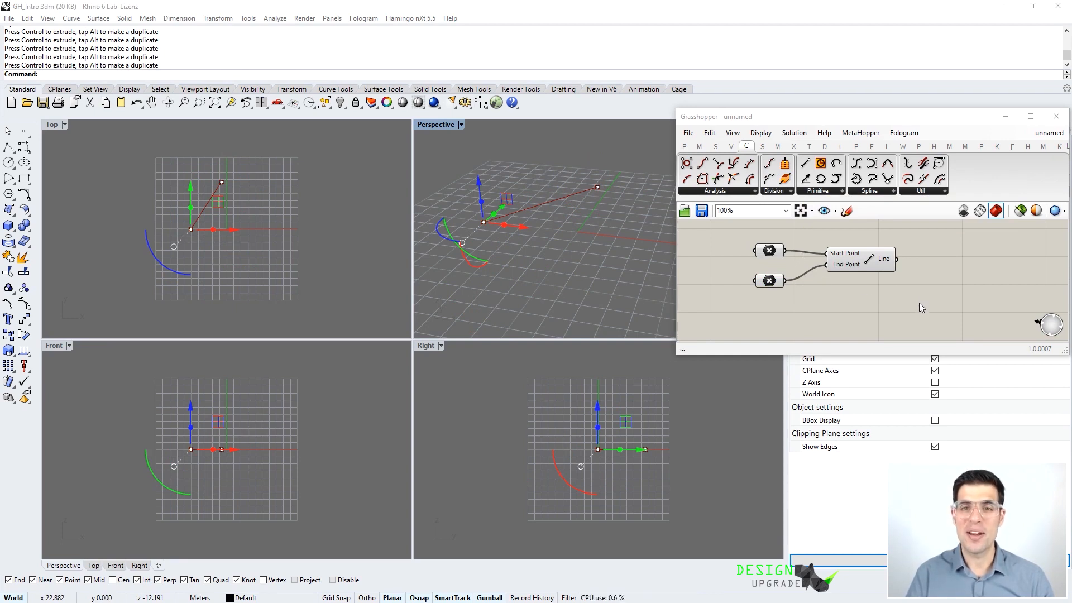
- Maximize the Grasshopper window and move both Point parameters and the Line component together away from the canvas edge
{"action": "left_click", "coordinate": [1033, 117]}
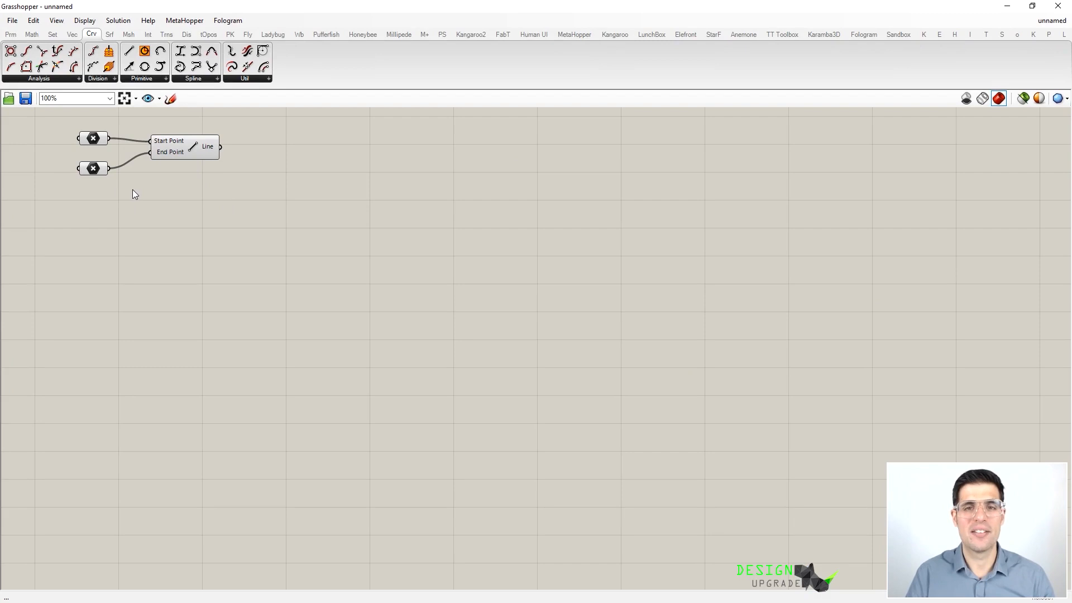
{"action": "left_click_drag", "start_coordinate": [267, 223], "coordinate": [89, 123]}
{"action": "left_click_drag", "start_coordinate": [167, 144], "coordinate": [255, 158]}
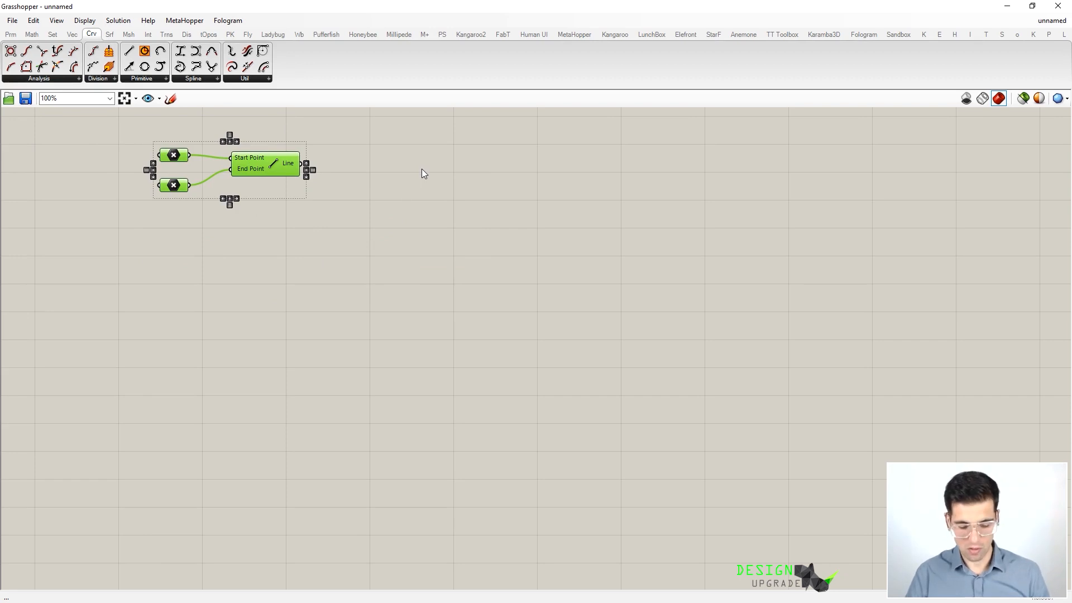
- Duplicate the two Point parameters and the Line component, shift the copy down the canvas, and delete it
{"action": "key", "text": "ctrl+c"}
{"action": "key", "text": "ctrl+v"}
{"action": "left_click_drag", "start_coordinate": [297, 202], "coordinate": [371, 279]}
{"action": "key", "text": "Delete"}
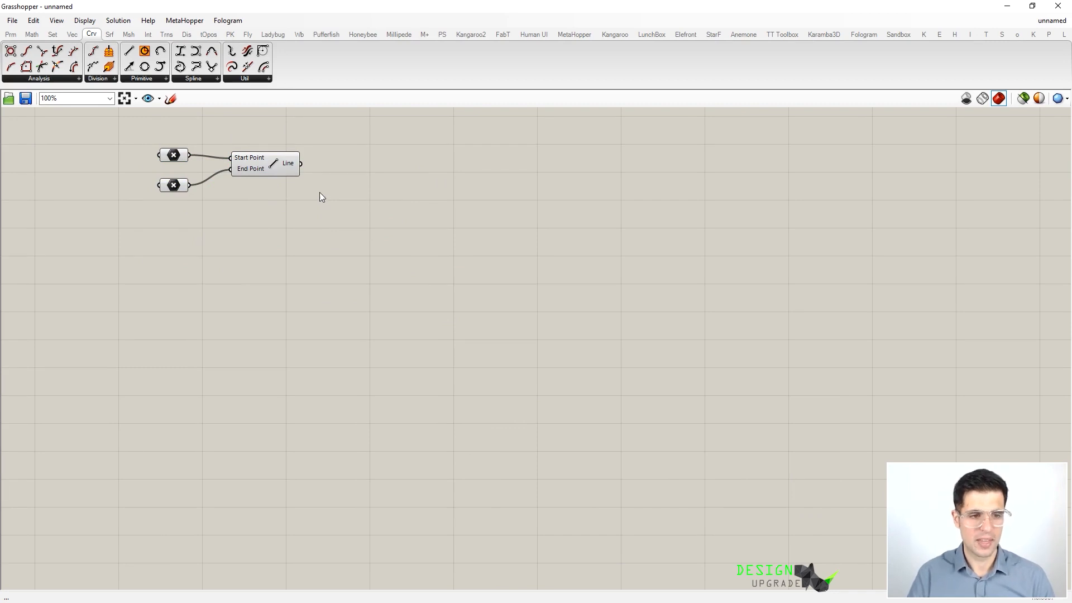
- Nudge the Line component so its Start Point input lines up with the upper Point parameter
{"action": "left_click_drag", "start_coordinate": [274, 167], "coordinate": [271, 163]}
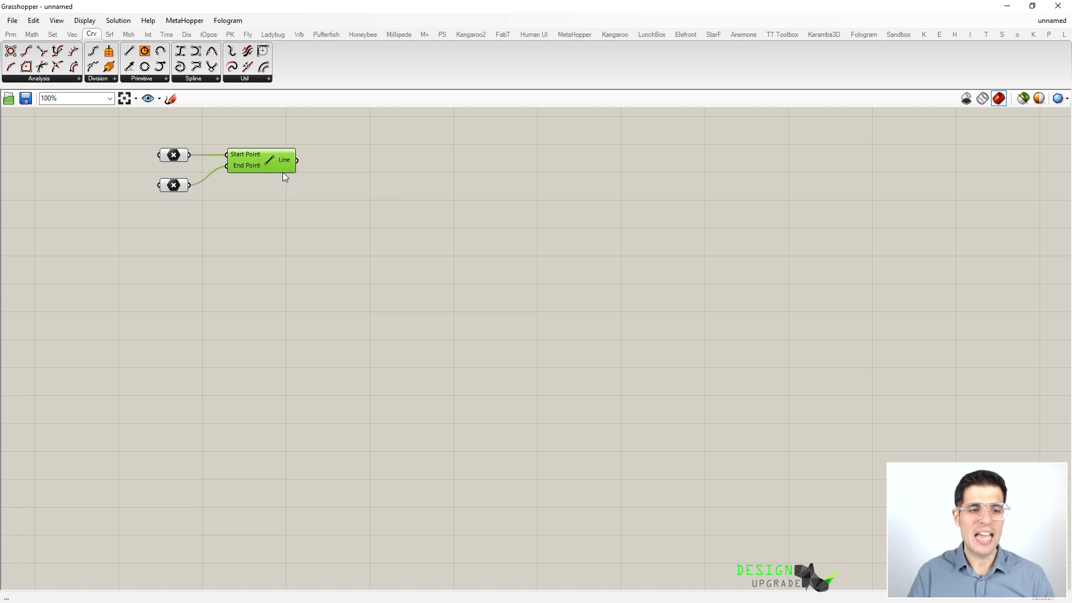
- Turn off Draw Icons and Draw Full Names to show the components with abbreviated text labels
{"action": "left_click", "coordinate": [85, 22]}
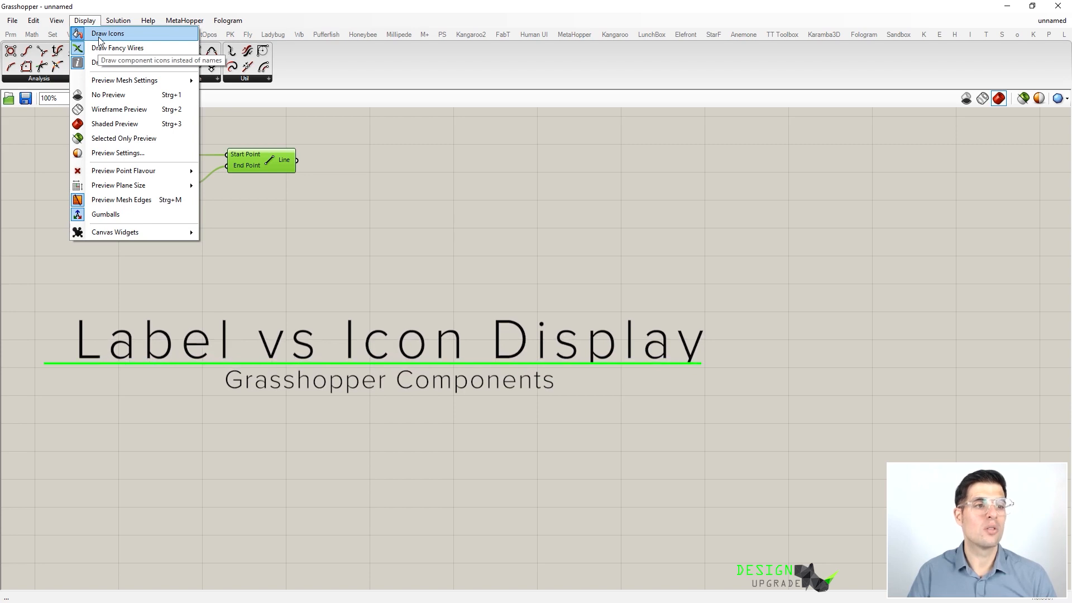
{"action": "left_click", "coordinate": [99, 36]}
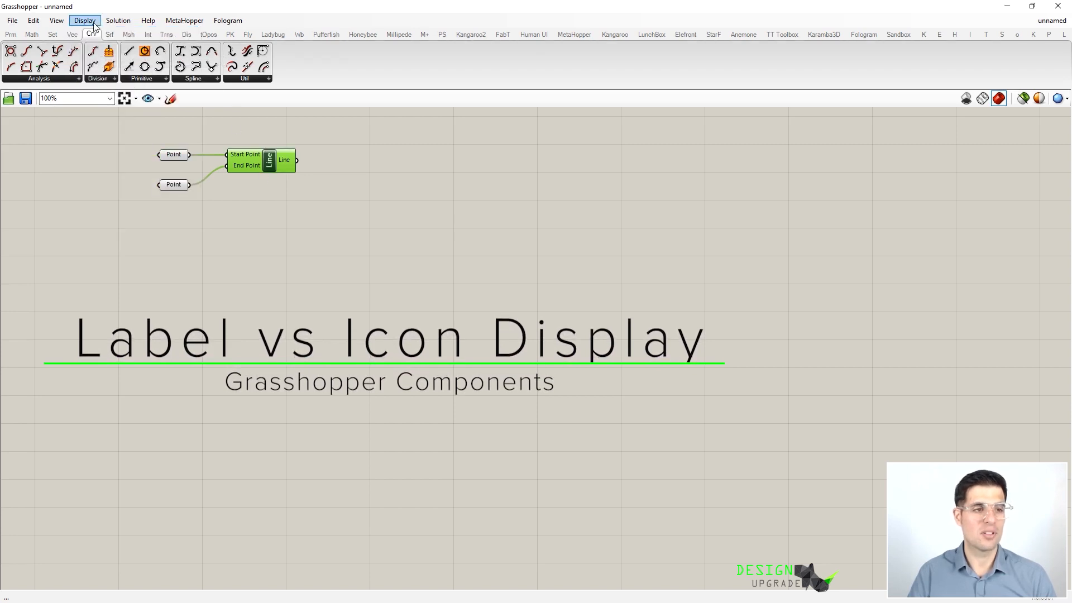
{"action": "left_click", "coordinate": [92, 24]}
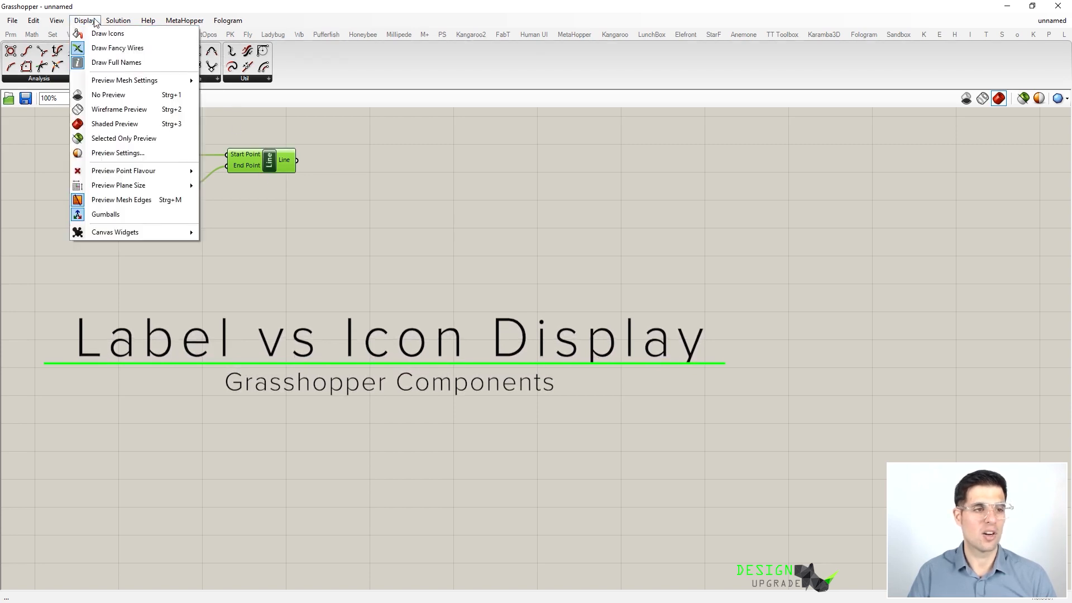
{"action": "left_click", "coordinate": [104, 64]}
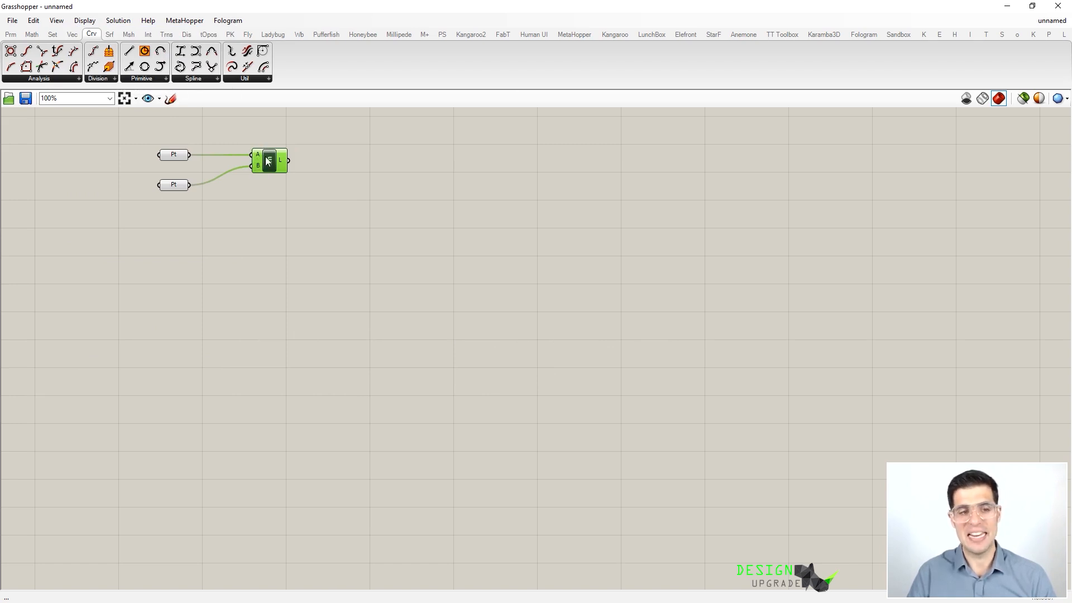
- Turn Draw Icons and Draw Full Names back on for the components
{"action": "left_click", "coordinate": [84, 20]}
{"action": "left_click", "coordinate": [115, 34]}
{"action": "left_click", "coordinate": [84, 21]}
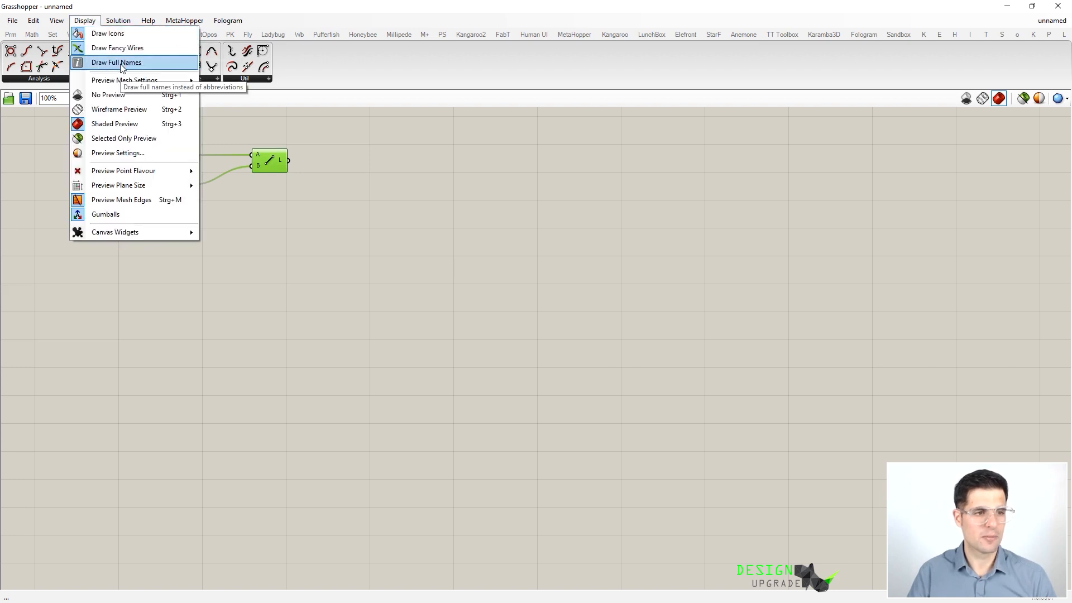
{"action": "left_click", "coordinate": [122, 66]}
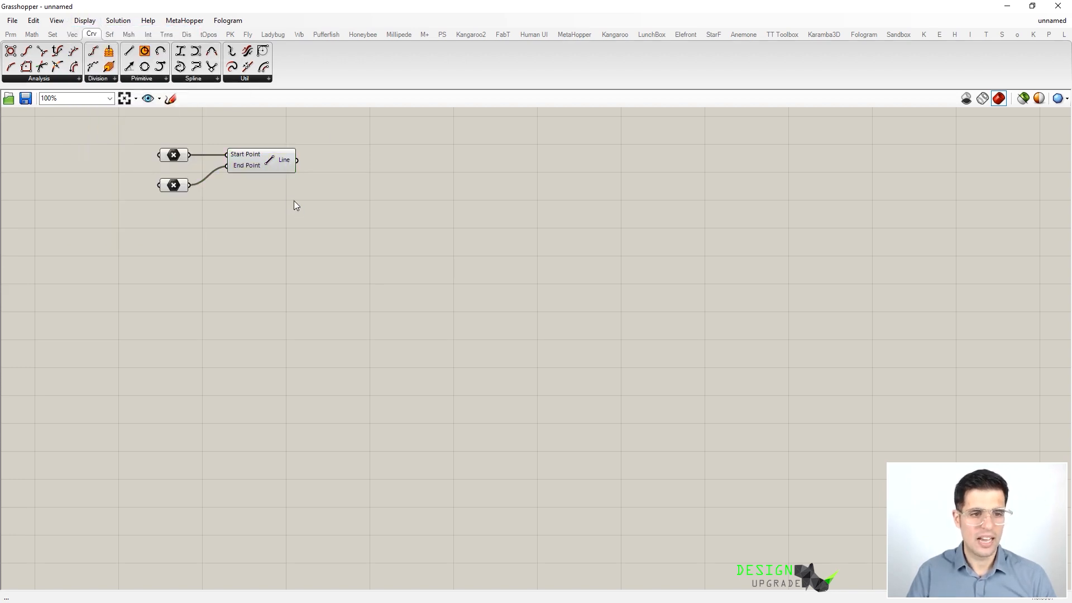
- Open the Line component's help, read its description and its input and output parameters, and close it
{"action": "right_click", "coordinate": [272, 163]}
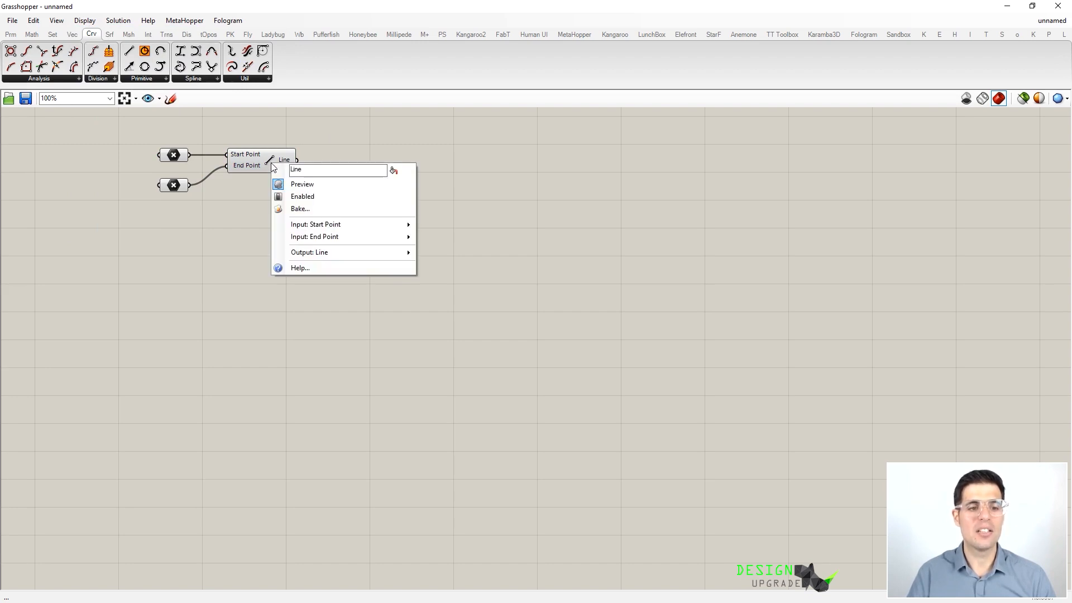
{"action": "left_click", "coordinate": [302, 269]}
{"action": "left_click_drag", "start_coordinate": [278, 97], "coordinate": [472, 133]}
{"action": "left_click_drag", "start_coordinate": [530, 179], "coordinate": [397, 175]}
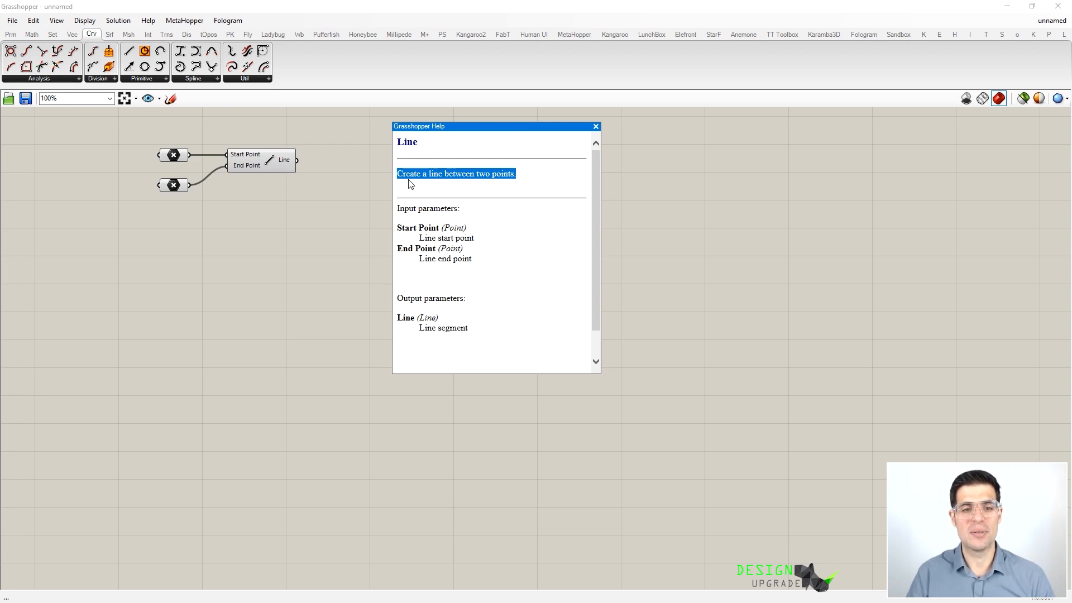
{"action": "left_click", "coordinate": [596, 127]}
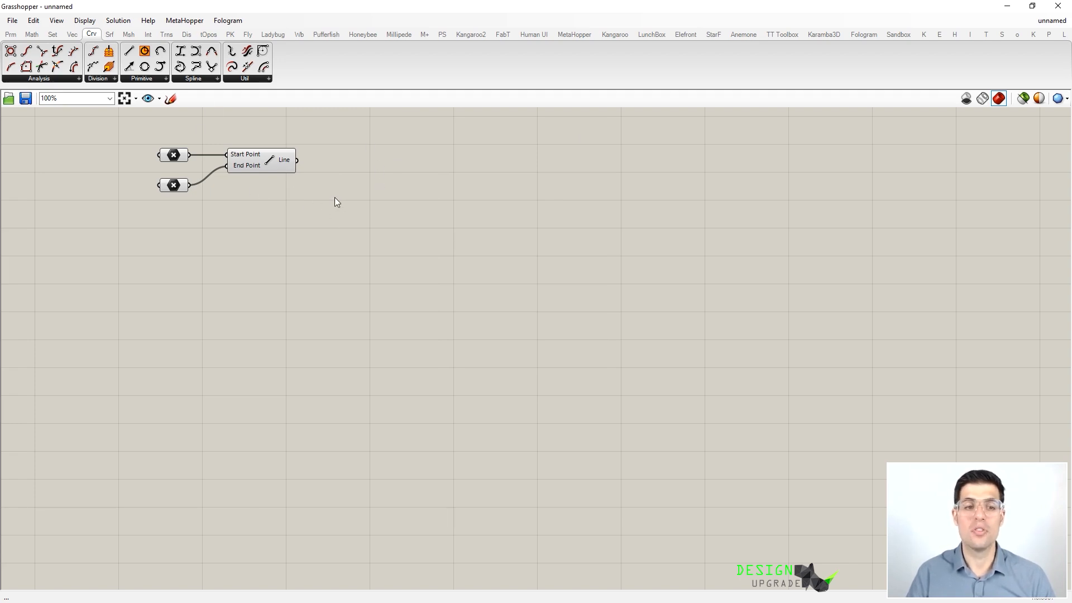
- Locate where the Line component is stored in the component palette
{"action": "left_click", "coordinate": [269, 168], "text": "ctrl+alt"}
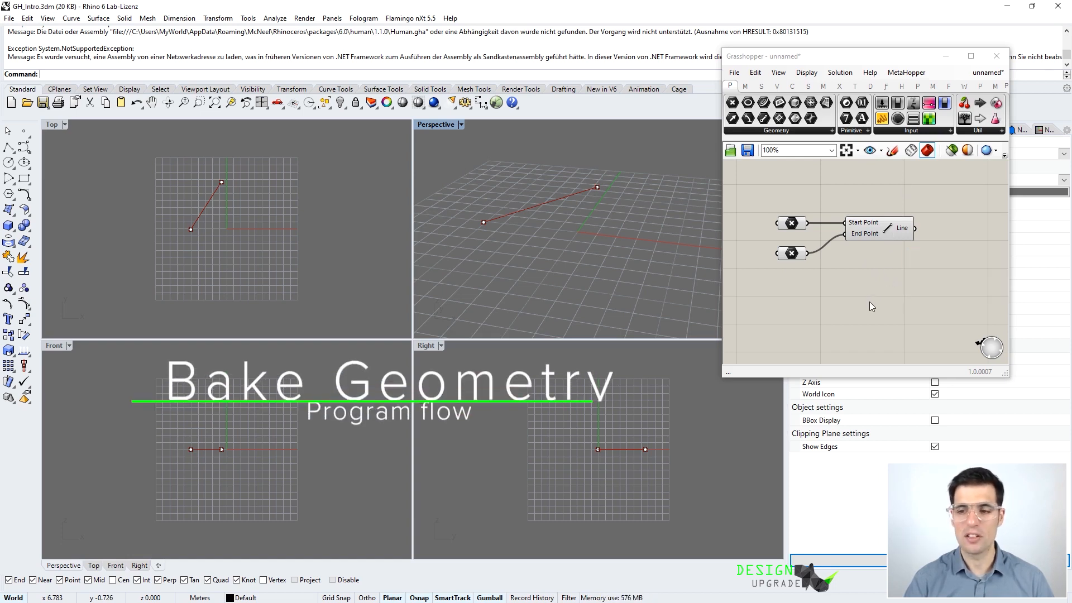
- Bake the Line component's output to the Default layer with its colour set by layer
{"action": "right_click", "coordinate": [889, 235]}
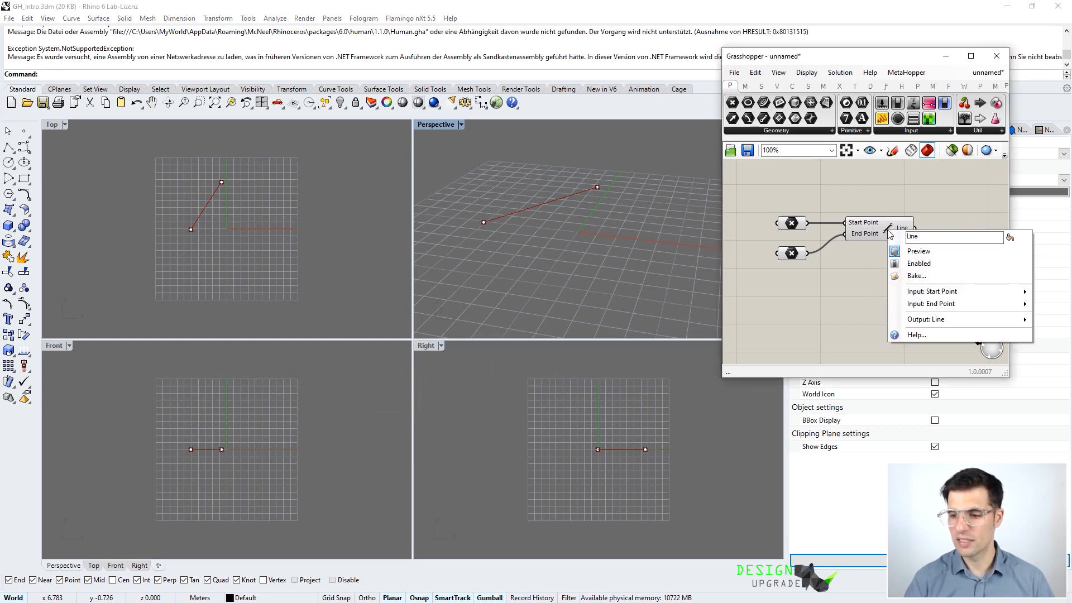
{"action": "left_click", "coordinate": [917, 276]}
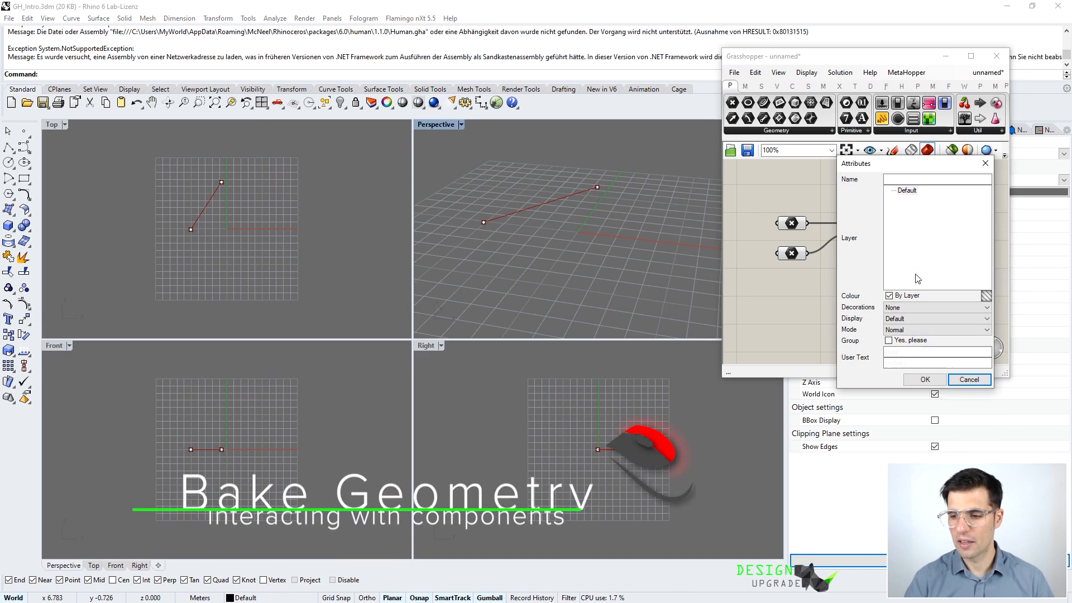
{"action": "left_click", "coordinate": [907, 190]}
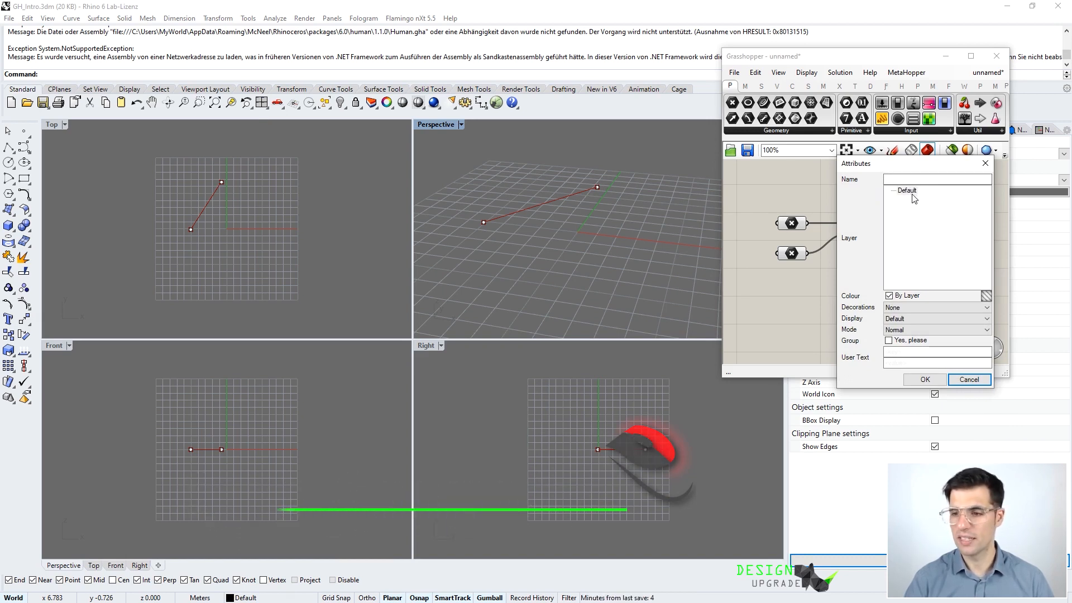
{"action": "left_click", "coordinate": [931, 381]}
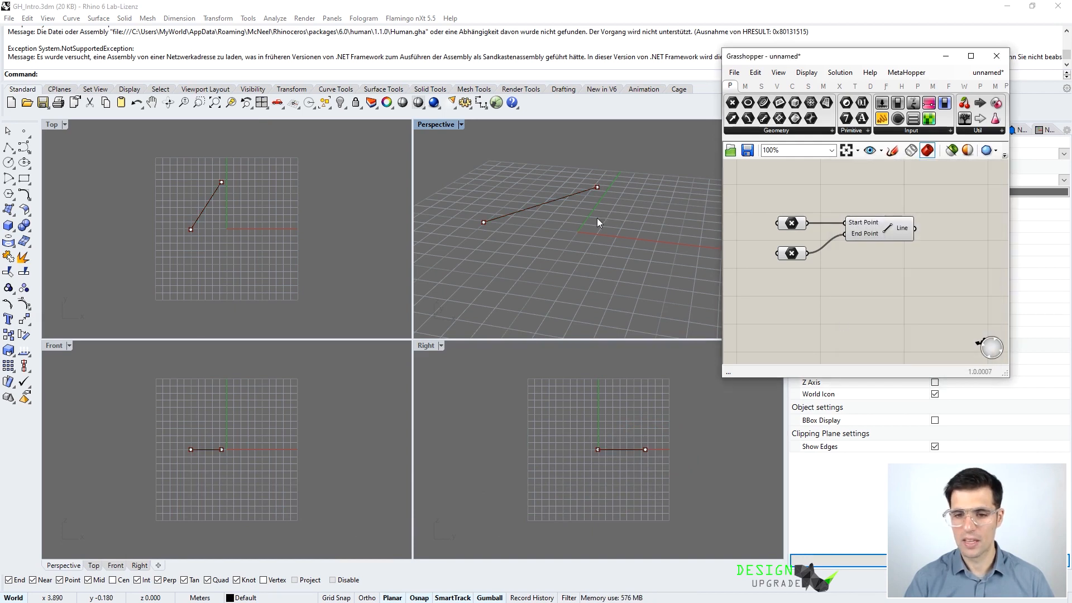
- Move the baked line away from the Grasshopper line in the Perspective view and raise its far end
{"action": "left_click", "coordinate": [574, 220]}
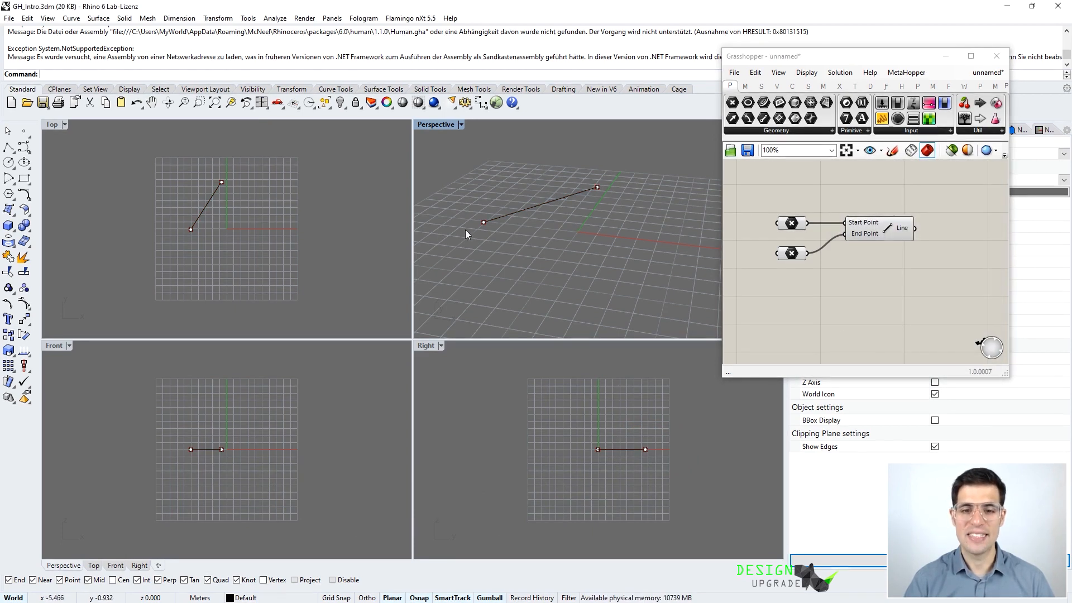
{"action": "left_click", "coordinate": [571, 196]}
{"action": "left_click_drag", "start_coordinate": [586, 206], "coordinate": [558, 215]}
{"action": "left_click", "coordinate": [603, 211]}
{"action": "left_click_drag", "start_coordinate": [603, 187], "coordinate": [602, 142]}
{"action": "left_click", "coordinate": [563, 233]}
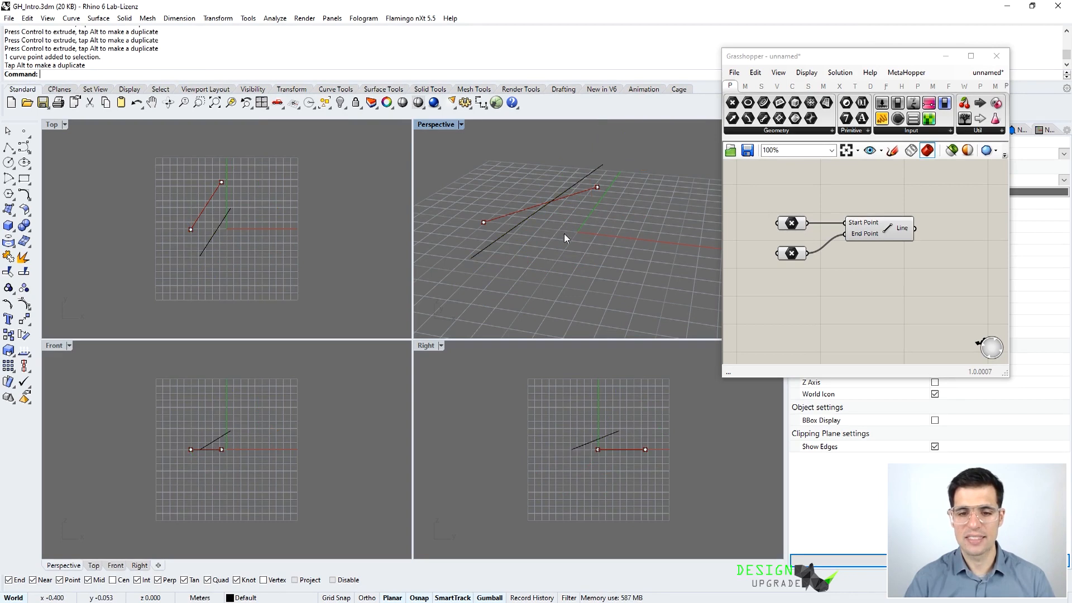
- Delete the baked line from the Rhino model
{"action": "left_click", "coordinate": [497, 238]}
{"action": "key", "text": "Delete"}
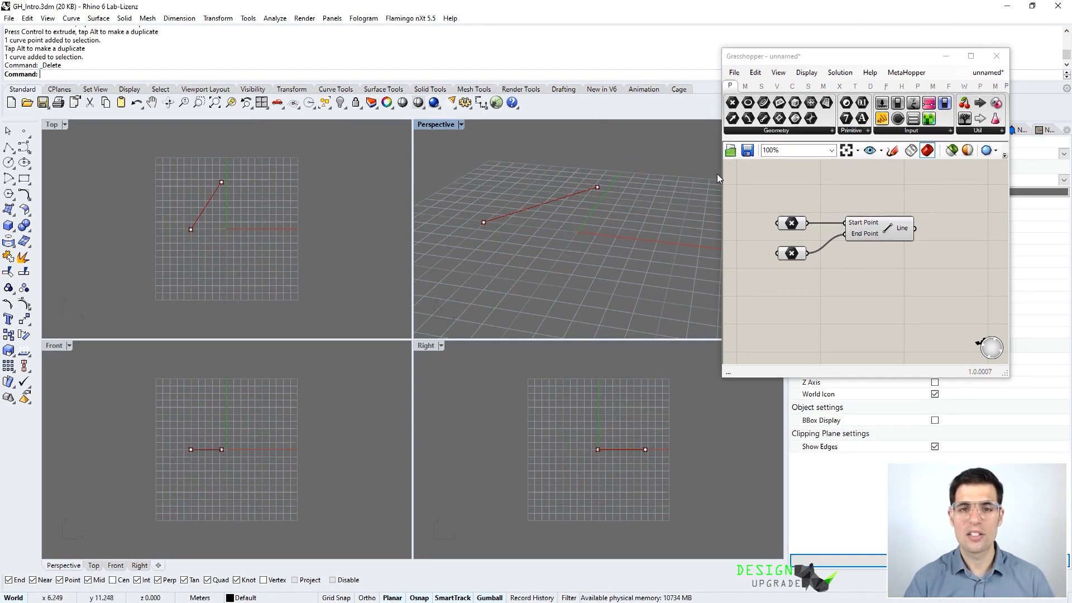
- Select the upper Point parameter and its referenced Rhino point in turn to examine their link, and deselect both
{"action": "left_click", "coordinate": [790, 226]}
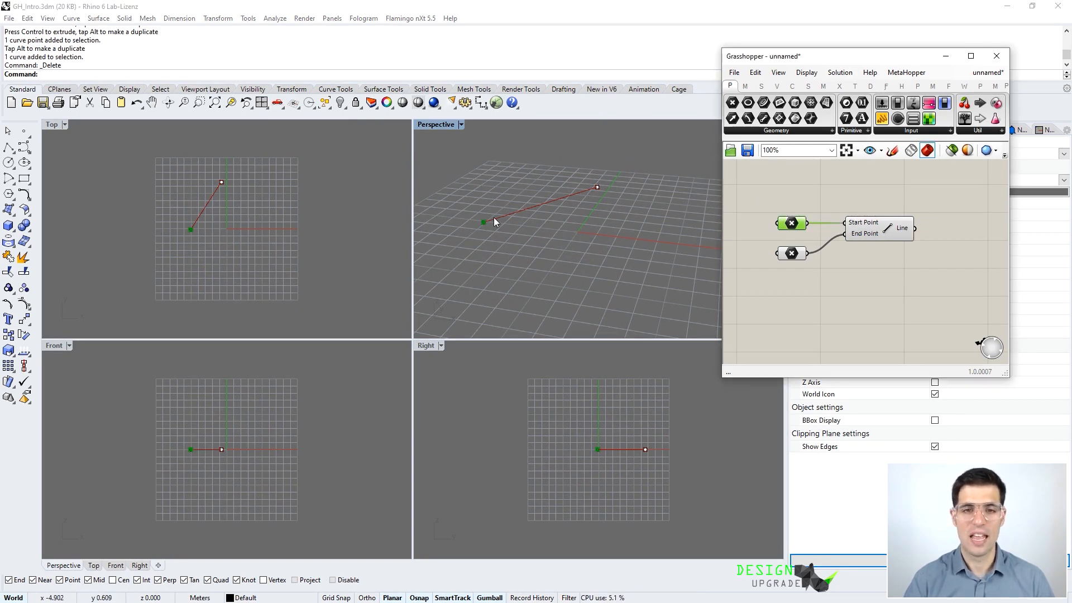
{"action": "left_click", "coordinate": [756, 225]}
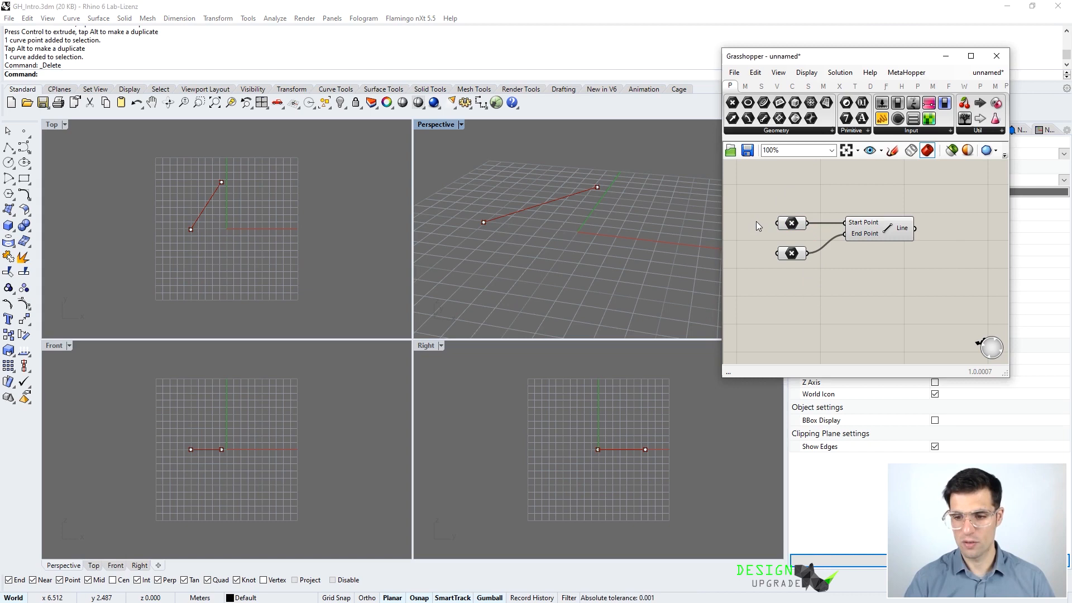
{"action": "left_click", "coordinate": [484, 222]}
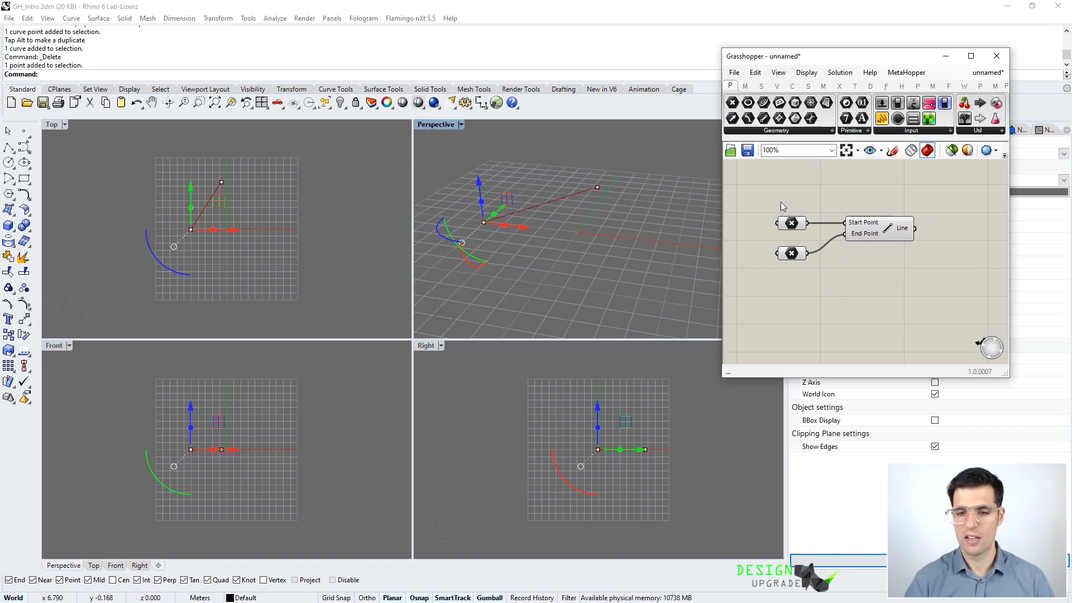
{"action": "left_click", "coordinate": [551, 243]}
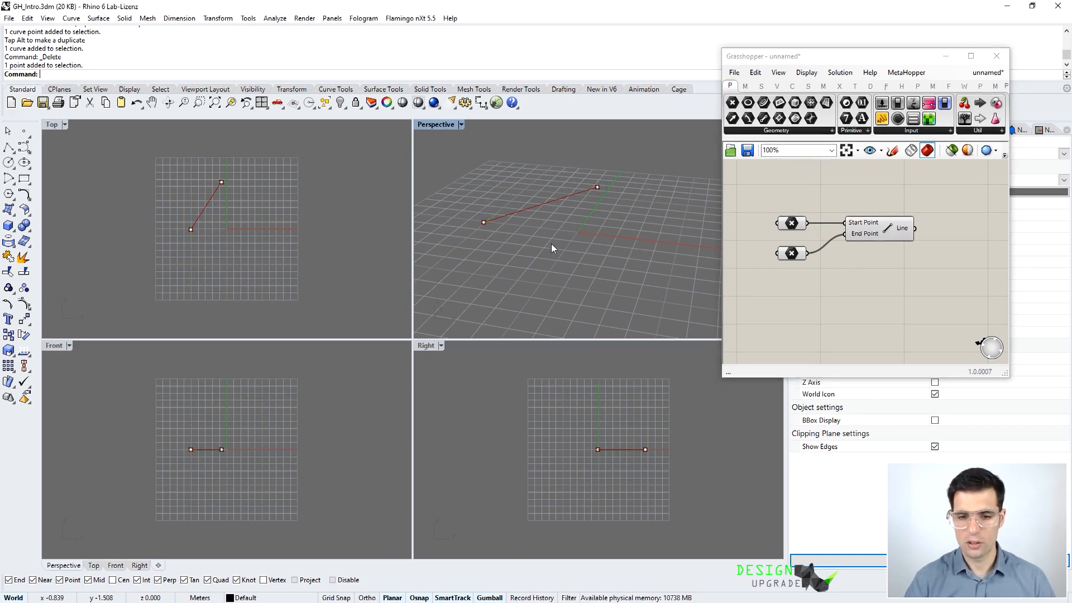
- Internalise the data of the lower Point parameter and inspect the upper Point parameter with its referenced Rhino point for comparison
{"action": "right_click", "coordinate": [784, 255]}
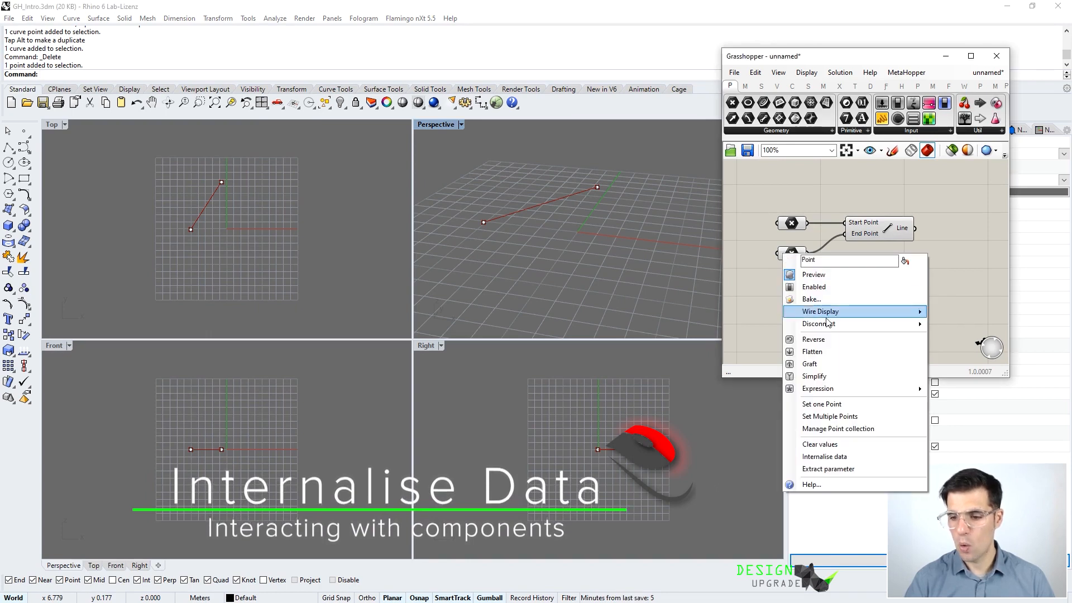
{"action": "left_click", "coordinate": [864, 456]}
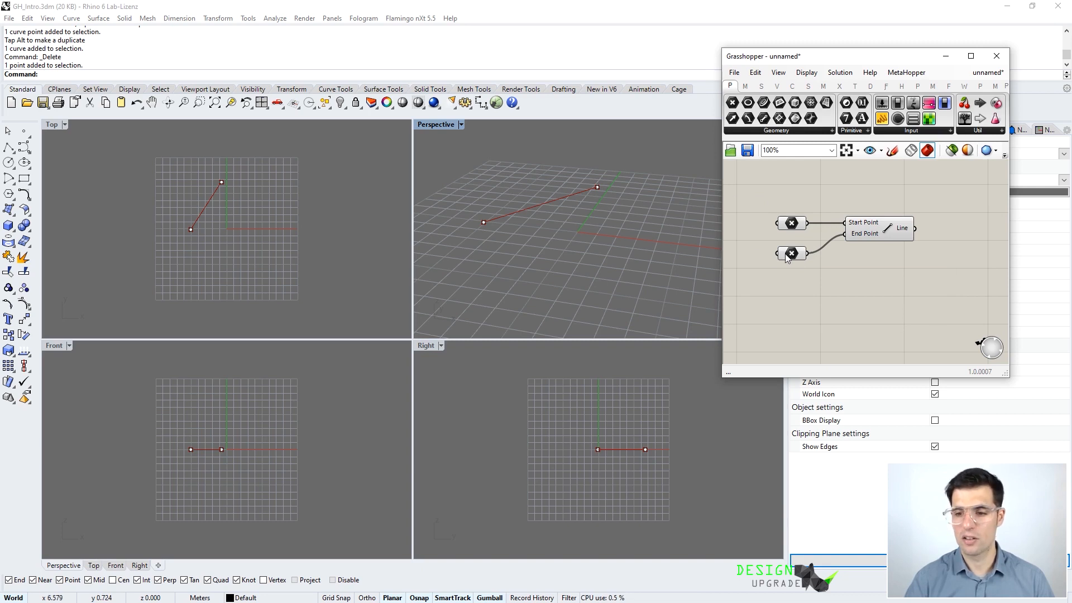
{"action": "left_click", "coordinate": [484, 222]}
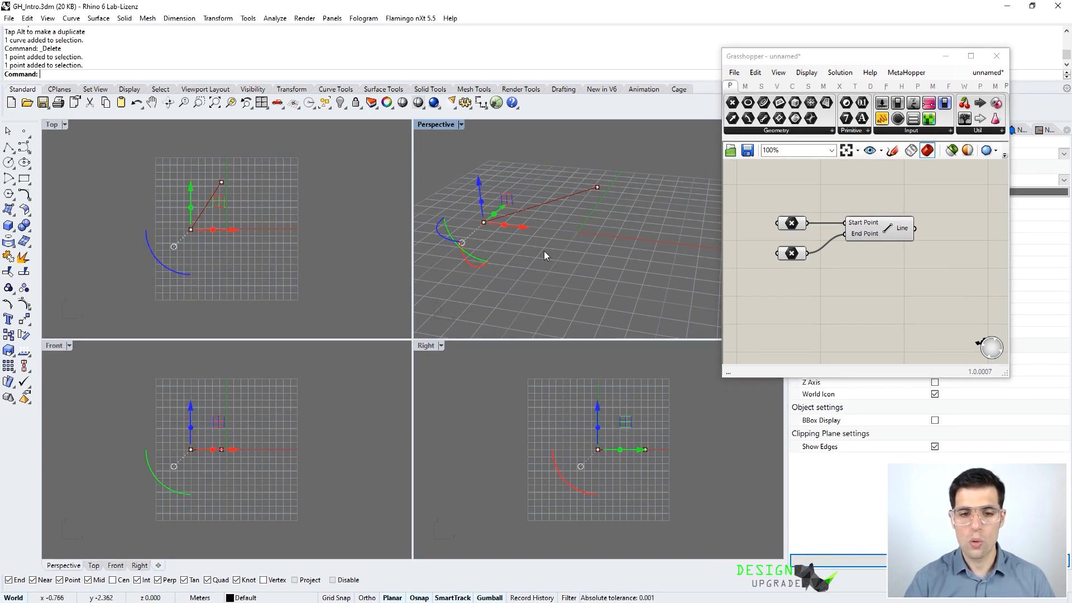
{"action": "left_click", "coordinate": [616, 220]}
{"action": "left_click", "coordinate": [796, 224]}
{"action": "left_click", "coordinate": [769, 273]}
- Move the Rhino point at the line's end across the grid to just in front of the red X axis
{"action": "left_click_drag", "start_coordinate": [574, 159], "coordinate": [644, 226]}
{"action": "left_click", "coordinate": [572, 152]}
{"action": "left_click_drag", "start_coordinate": [572, 152], "coordinate": [649, 220]}
{"action": "left_click_drag", "start_coordinate": [608, 172], "coordinate": [660, 254]}
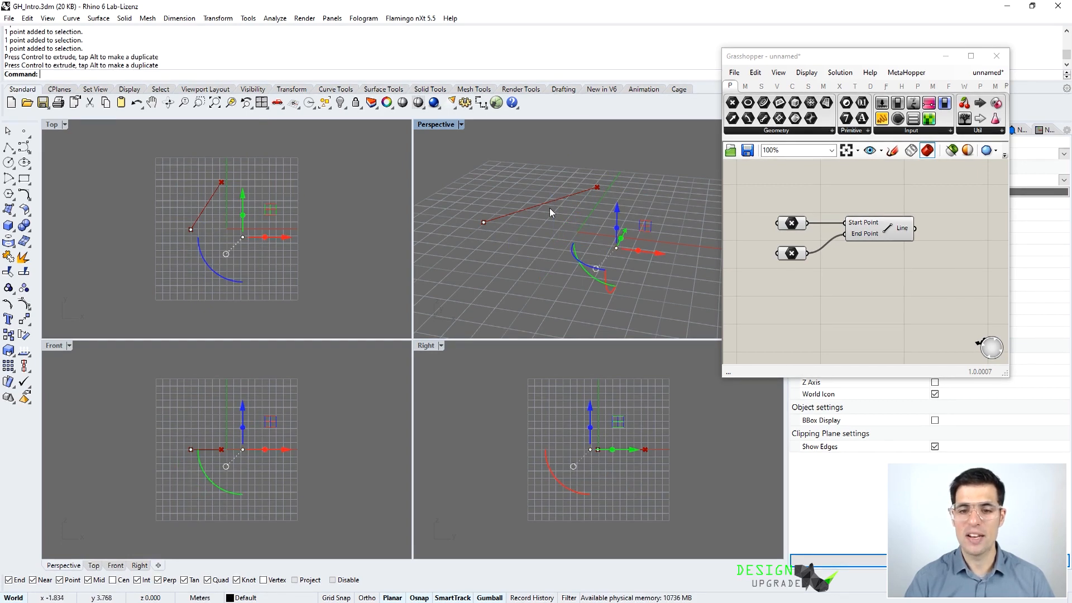
- Highlight the internalised point of the lower Point parameter, and undo the Internalise data operation
{"action": "left_click", "coordinate": [793, 254]}
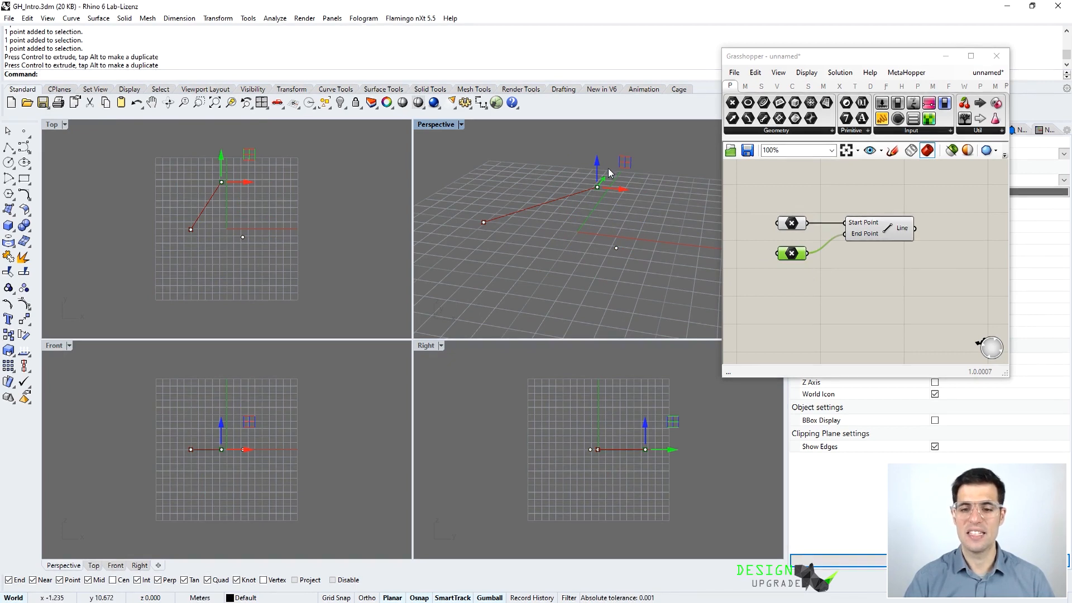
{"action": "left_click", "coordinate": [754, 293]}
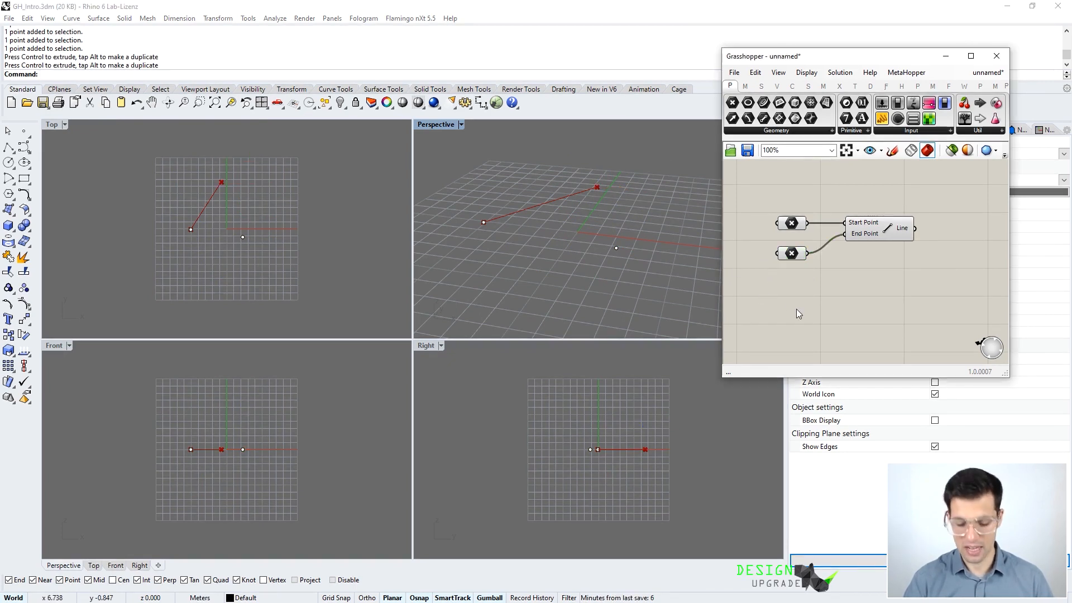
{"action": "key", "text": "ctrl+z"}
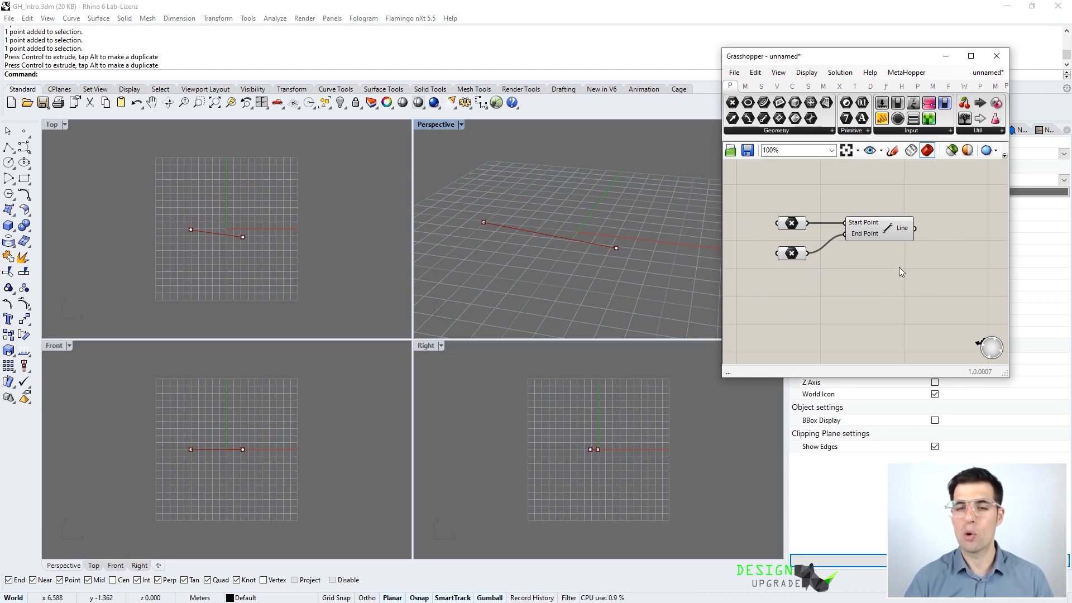
- Turn the Line component's preview off and back on
{"action": "right_click", "coordinate": [889, 233]}
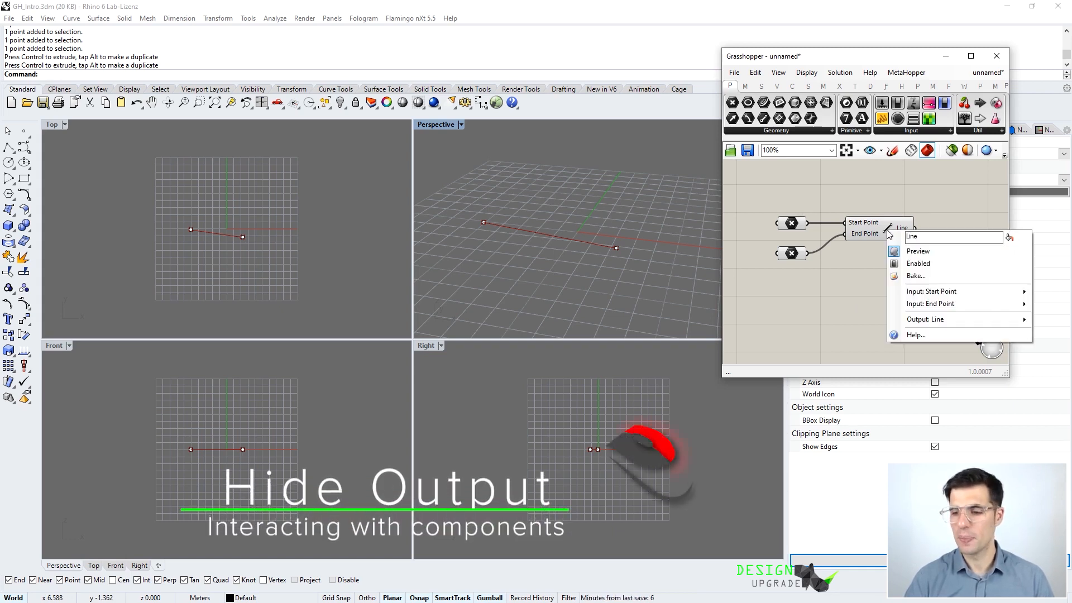
{"action": "left_click", "coordinate": [919, 253]}
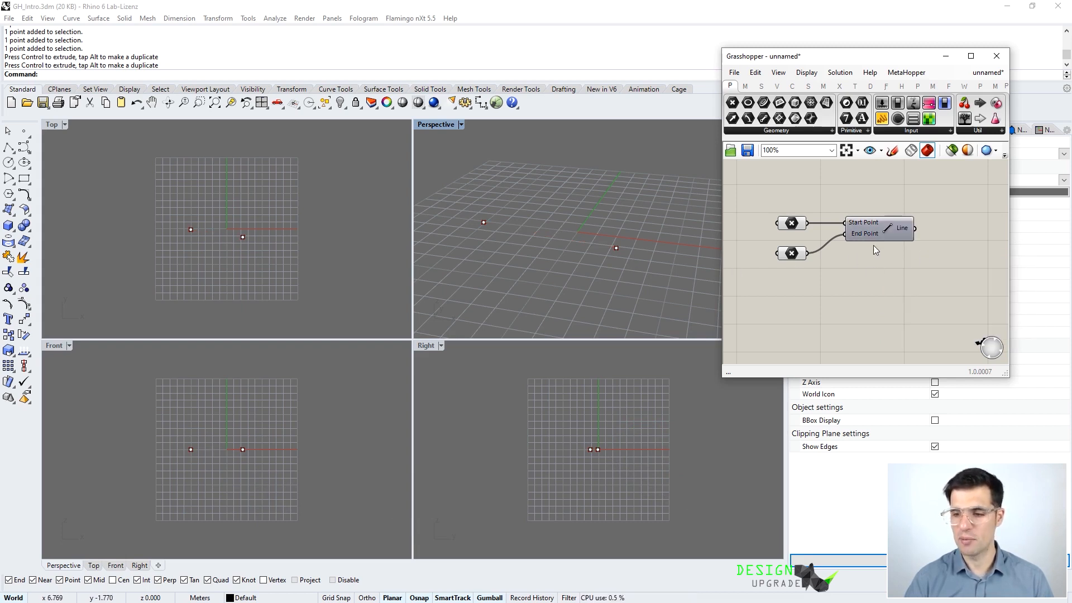
{"action": "right_click", "coordinate": [888, 233]}
{"action": "left_click", "coordinate": [912, 249]}
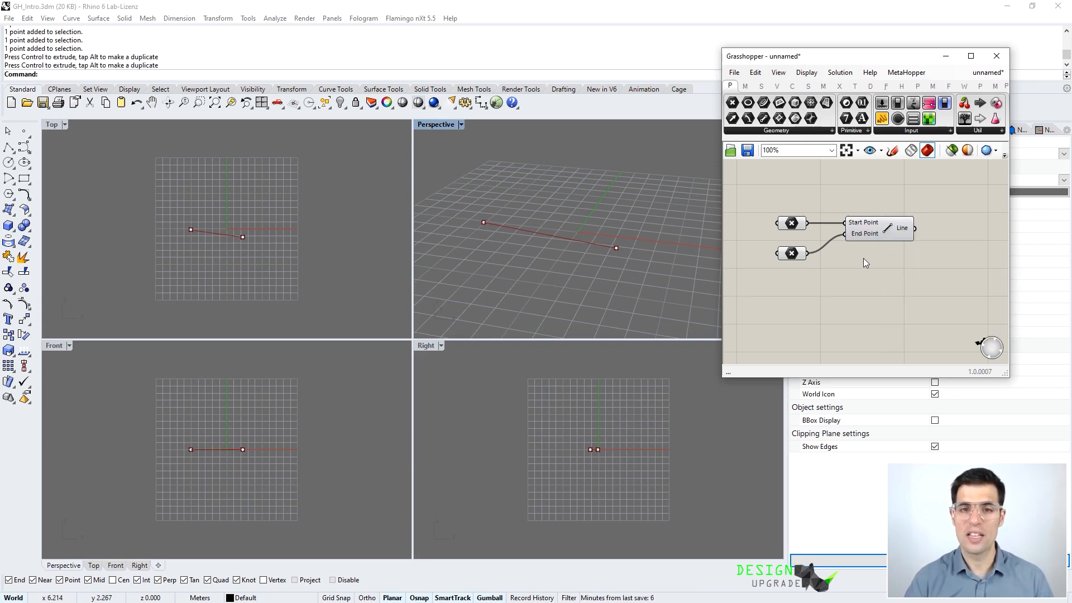
- Toggle the selected Line component's preview off, on and off again, and deselect the component
{"action": "key", "text": "ctrl+q"}
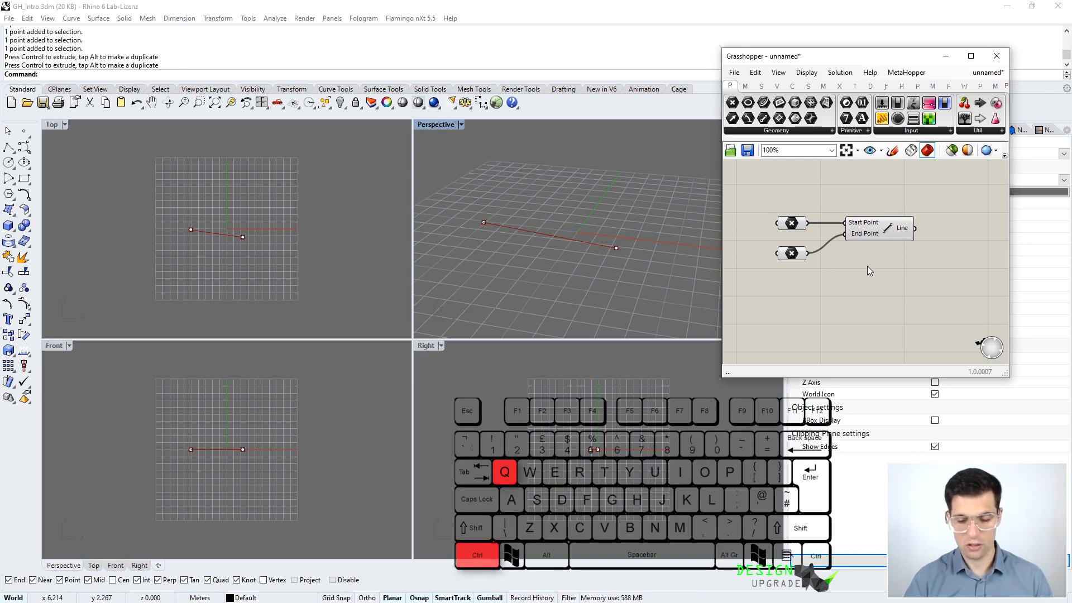
{"action": "left_click", "coordinate": [879, 237]}
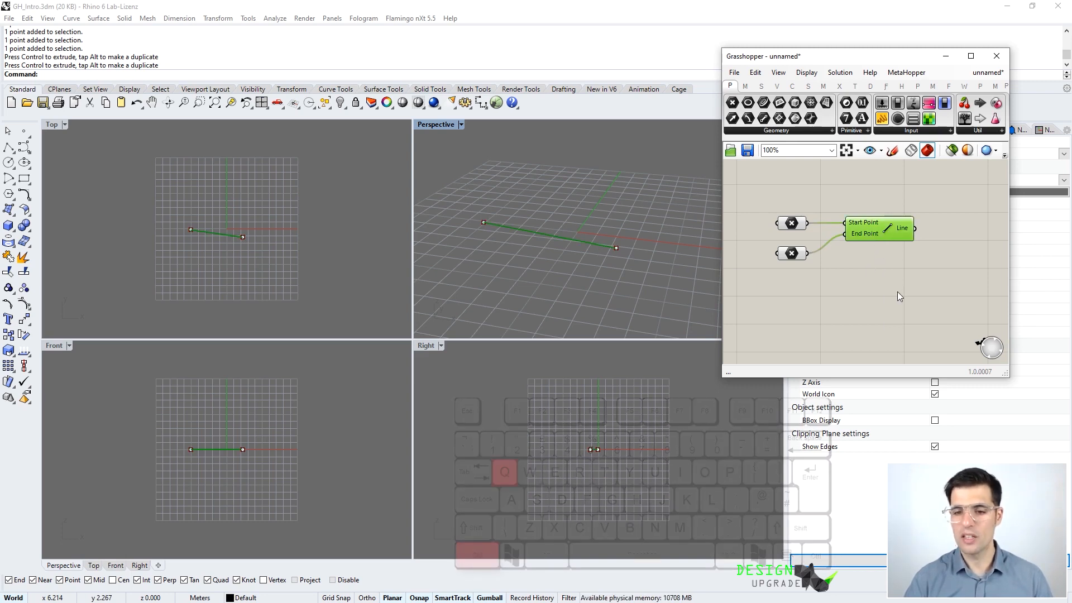
{"action": "key", "text": "ctrl+q"}
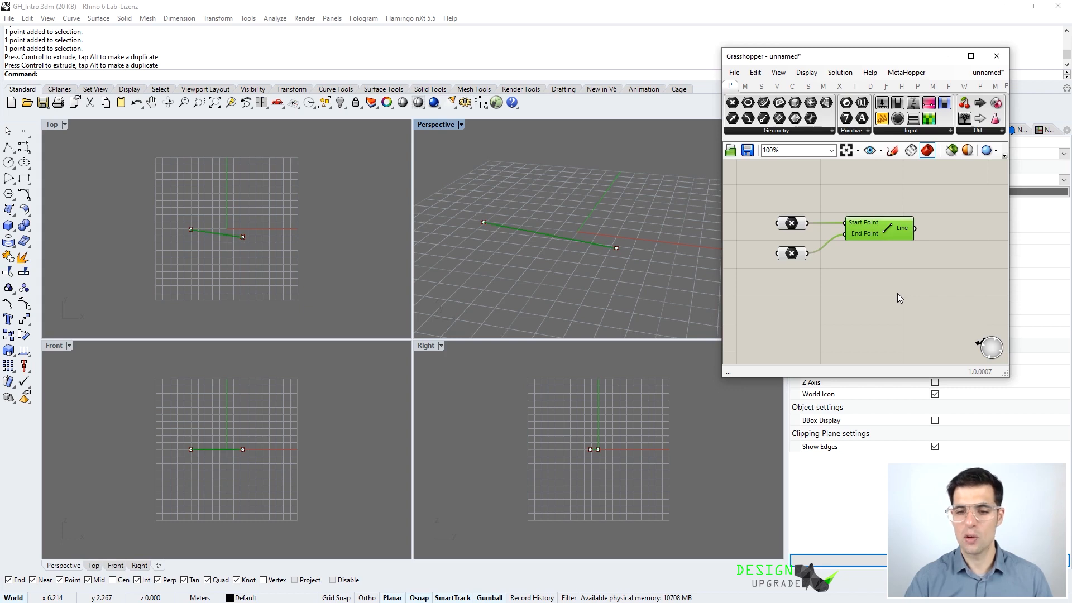
{"action": "key", "text": "ctrl+q"}
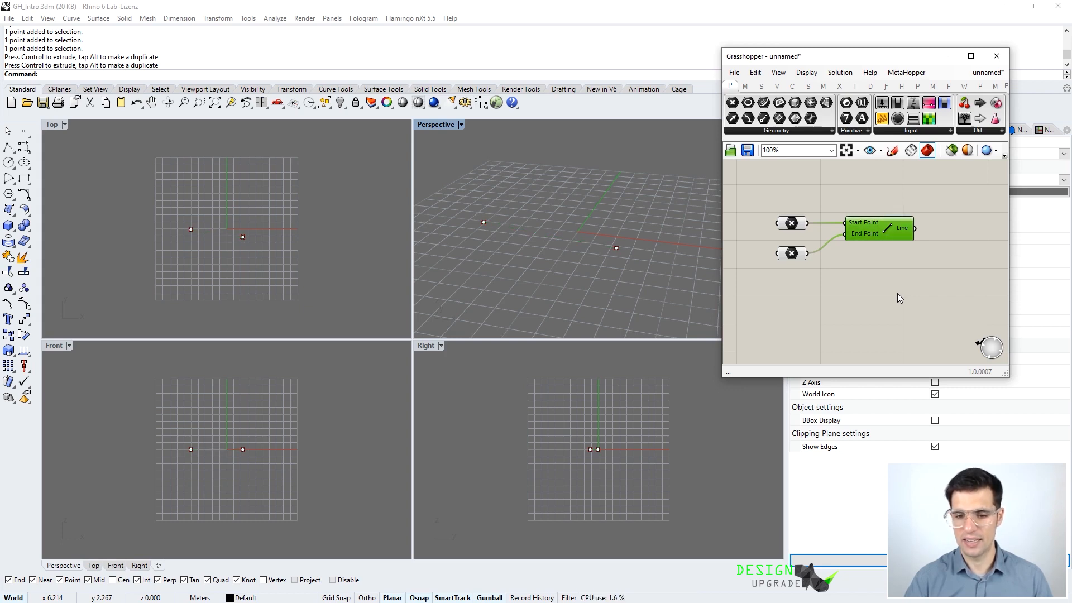
{"action": "left_click", "coordinate": [897, 290]}
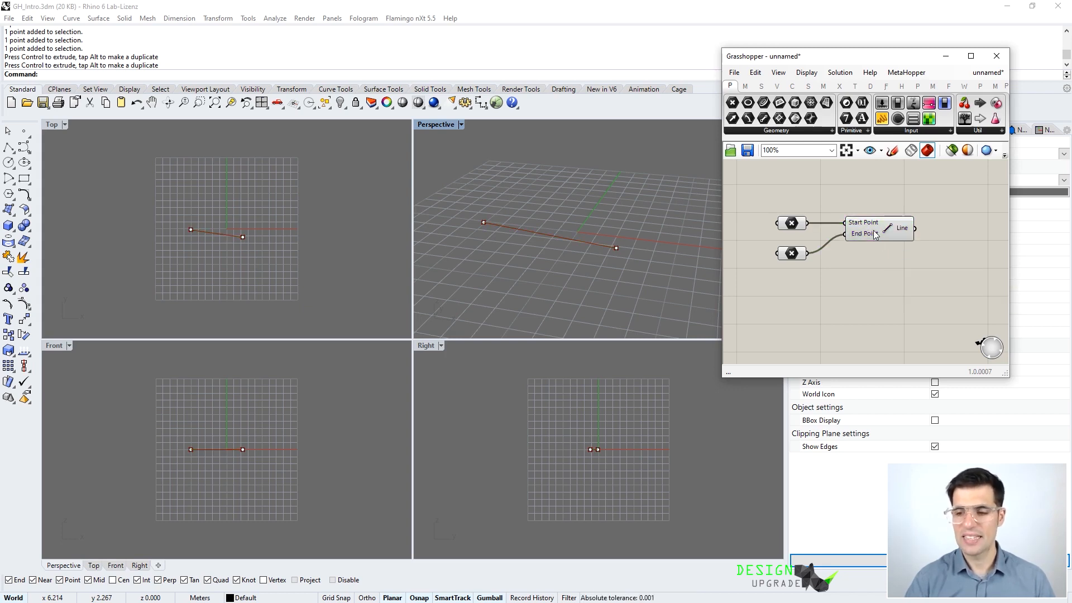
{"action": "left_click", "coordinate": [895, 233]}
{"action": "key", "text": "ctrl+q"}
{"action": "left_click", "coordinate": [910, 276]}
- Disable the Line component and enable it again
{"action": "mouse_move", "coordinate": [902, 229]}
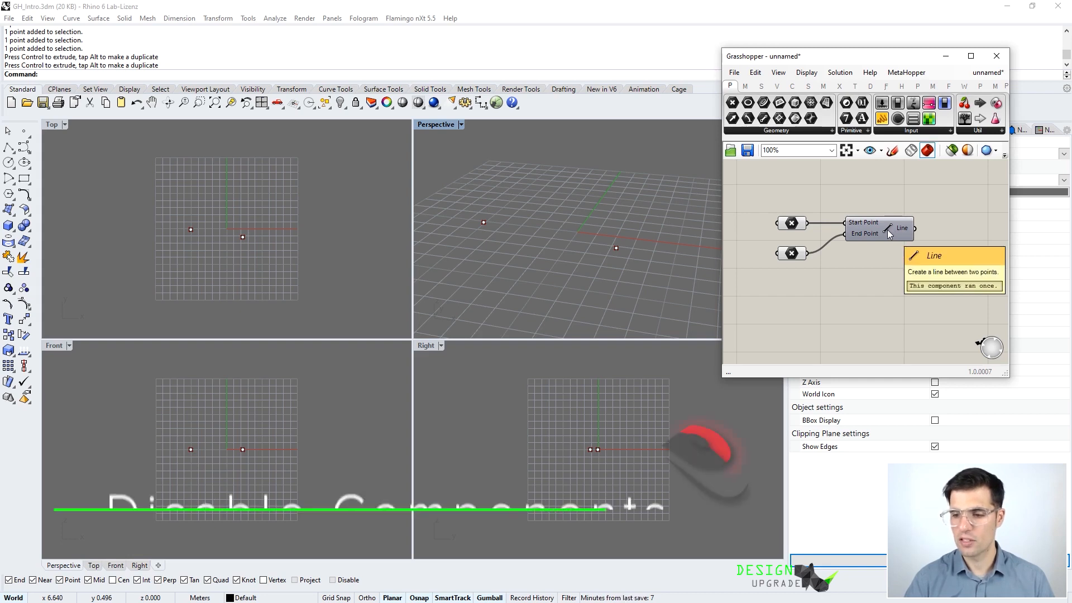
{"action": "right_click", "coordinate": [887, 230]}
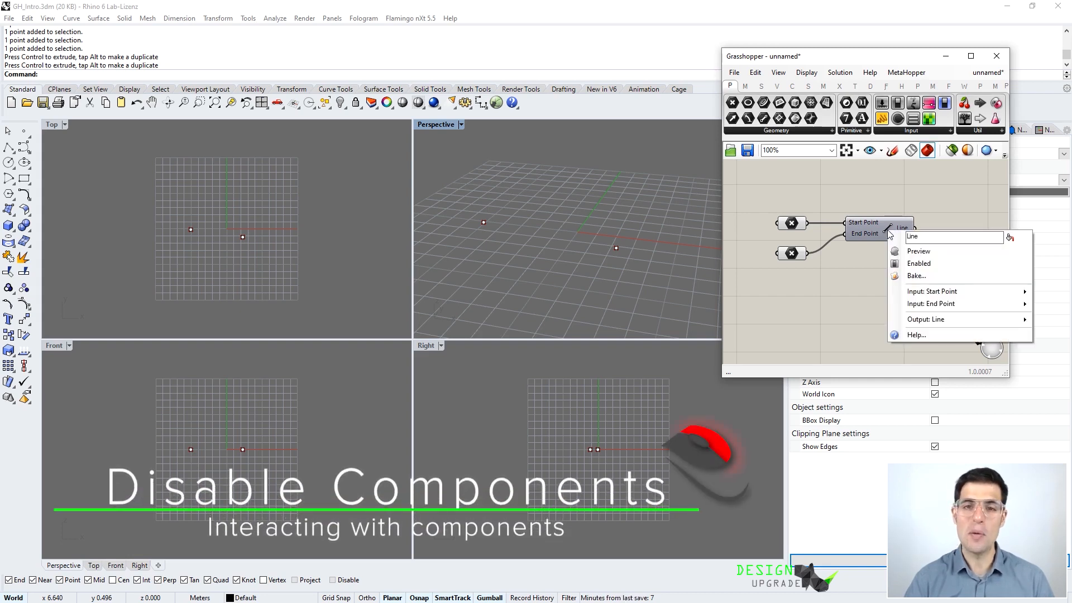
{"action": "left_click", "coordinate": [928, 265]}
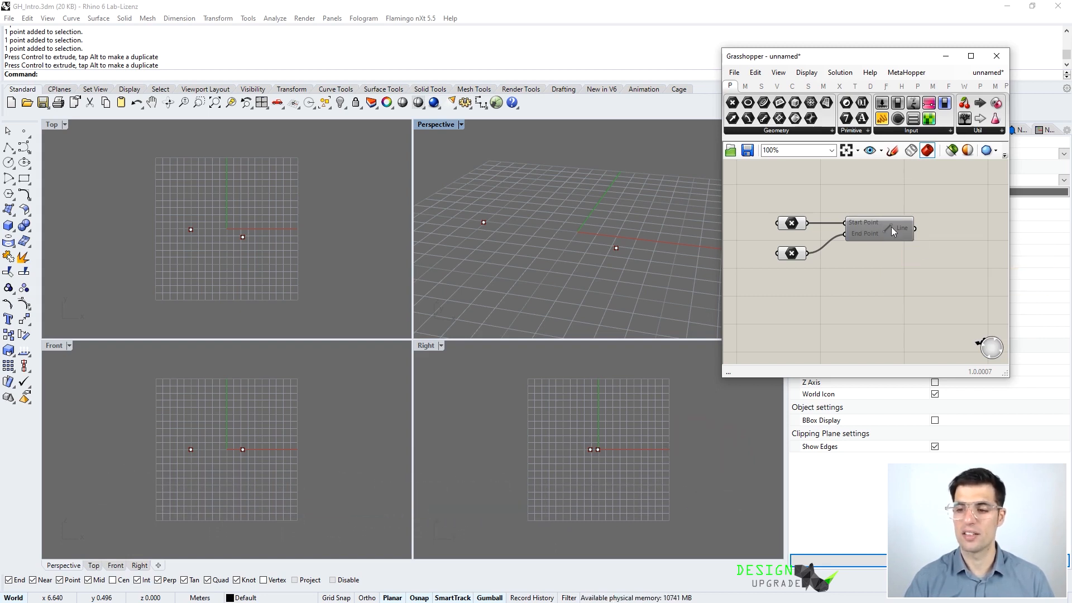
{"action": "mouse_move", "coordinate": [906, 228]}
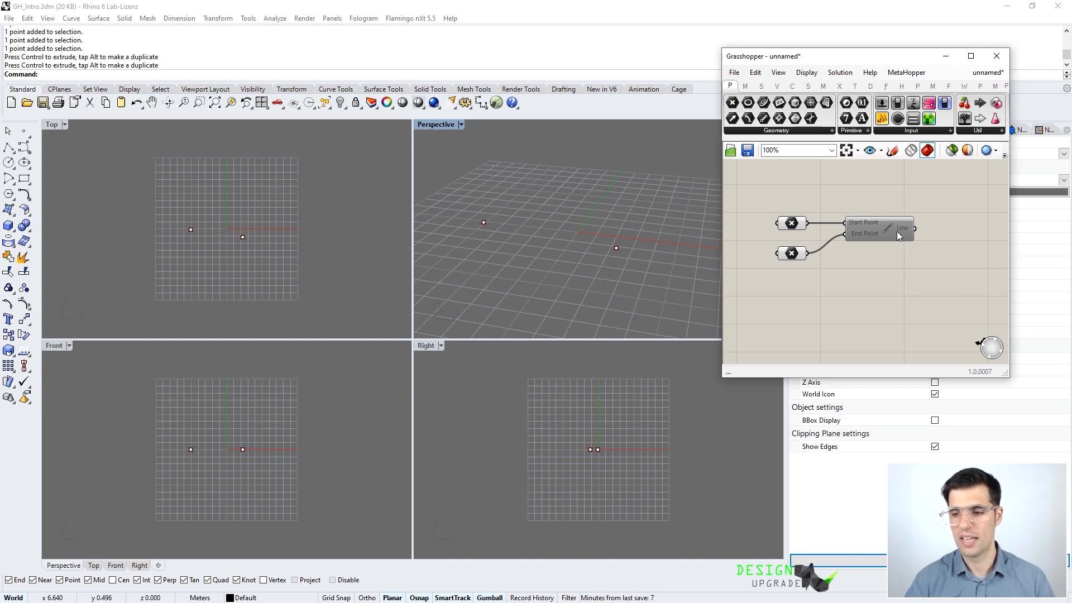
{"action": "right_click", "coordinate": [883, 230]}
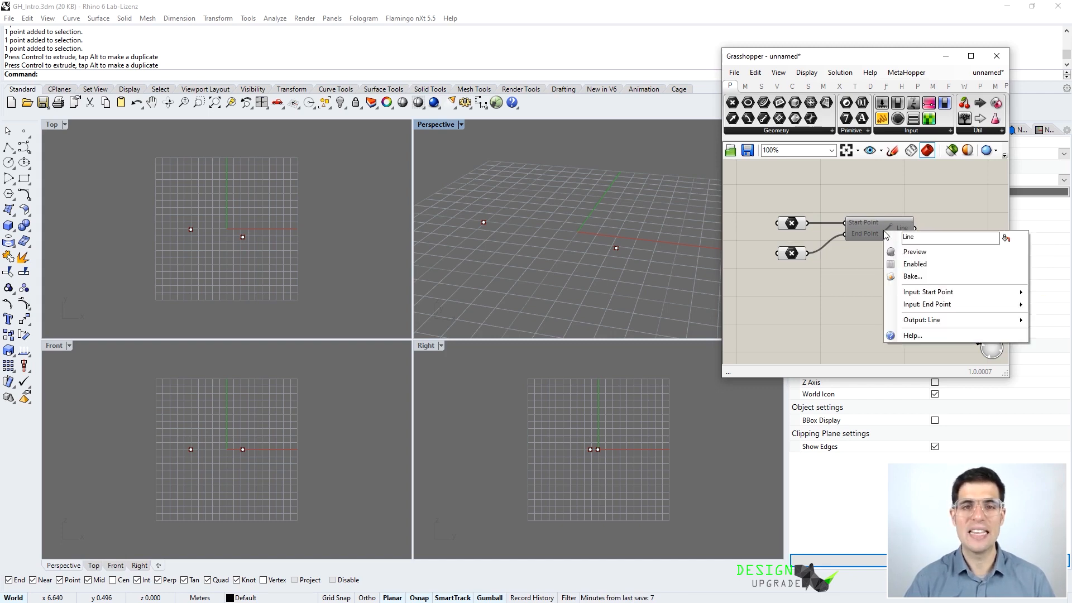
{"action": "left_click", "coordinate": [935, 267]}
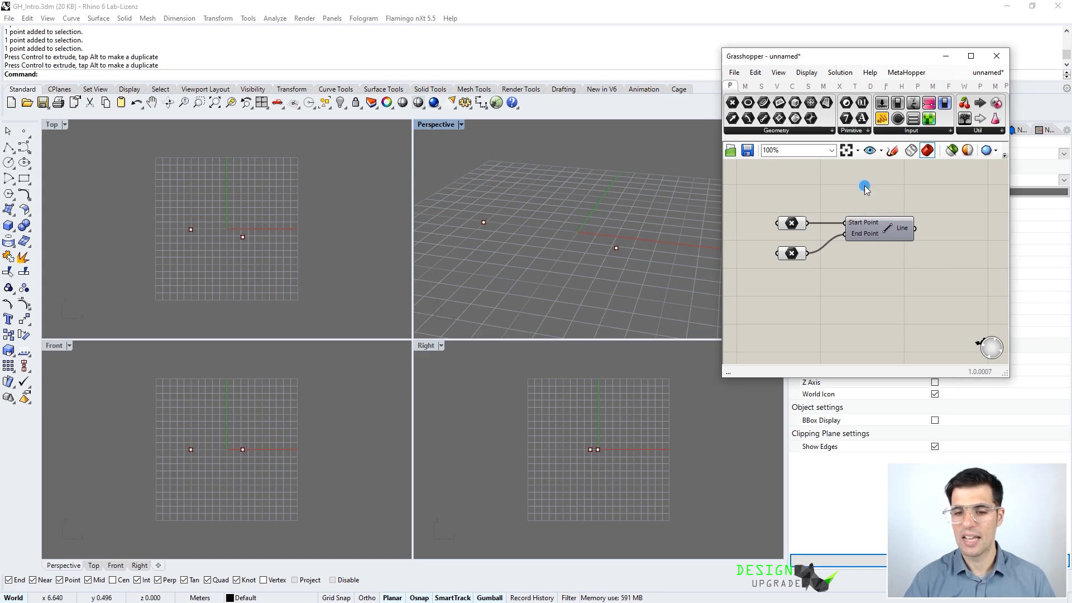
- Turn the Line component's preview back on and select the component
{"action": "right_click", "coordinate": [877, 233]}
{"action": "right_click", "coordinate": [889, 224]}
{"action": "left_click", "coordinate": [923, 246]}
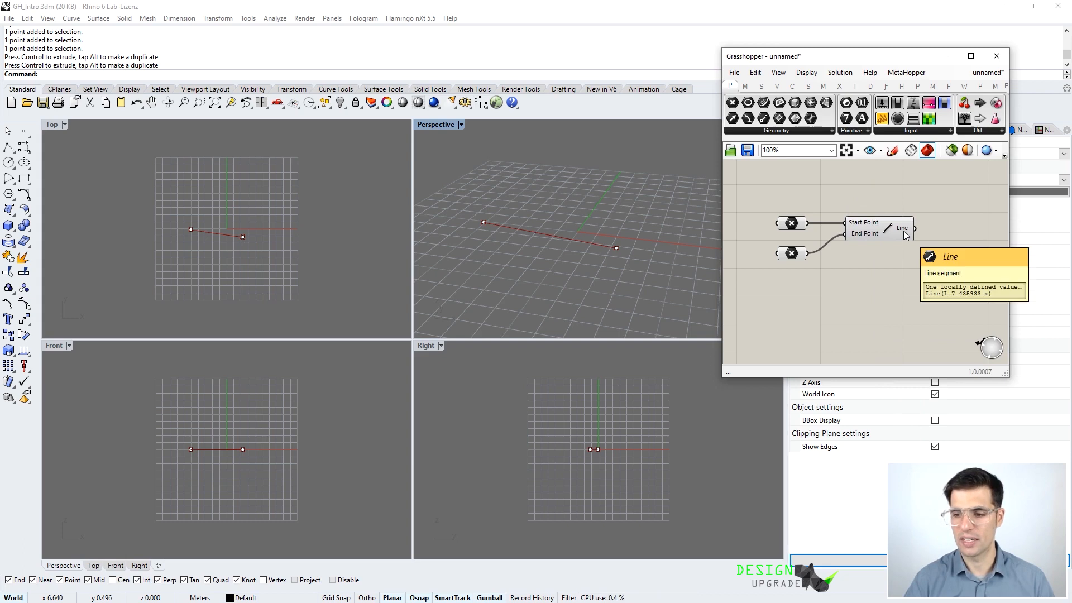
{"action": "left_click", "coordinate": [894, 231]}
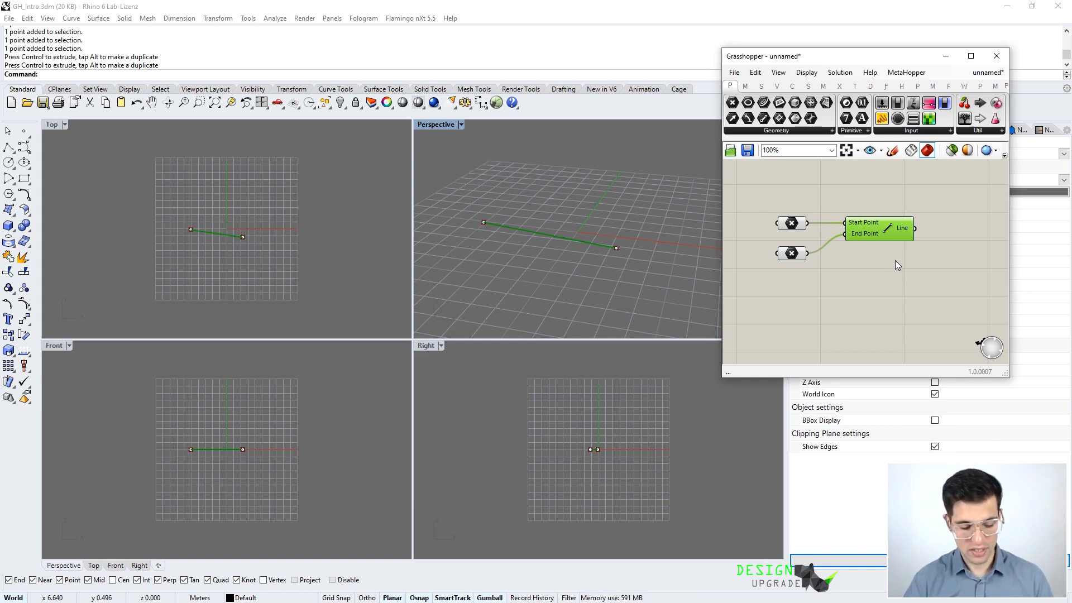
- Disable the selected Line component, enable it again, and deselect it
{"action": "key", "text": "ctrl+e"}
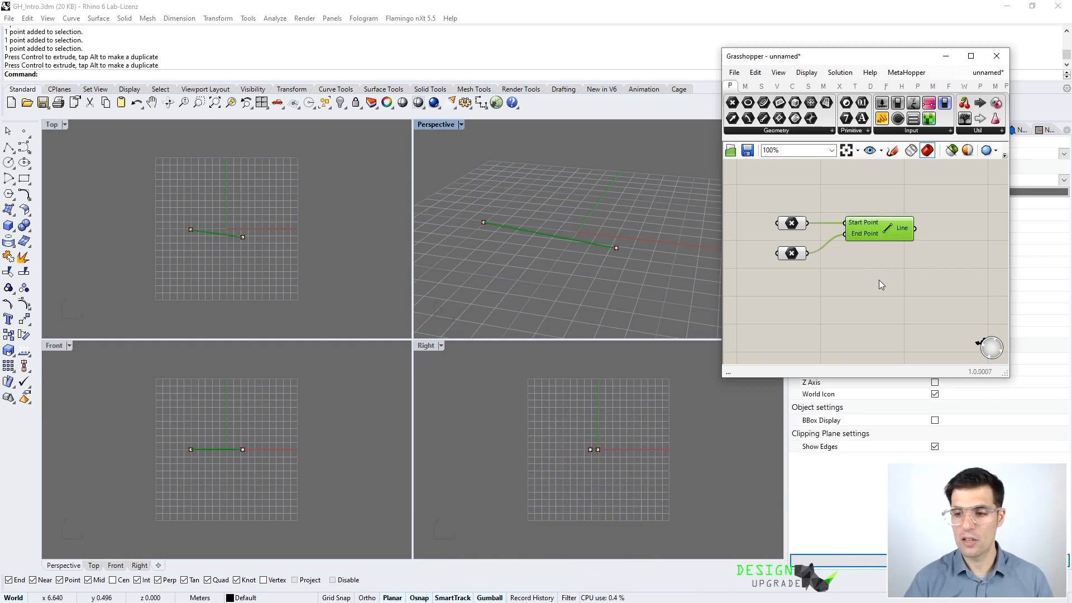
{"action": "key", "text": "ctrl+e"}
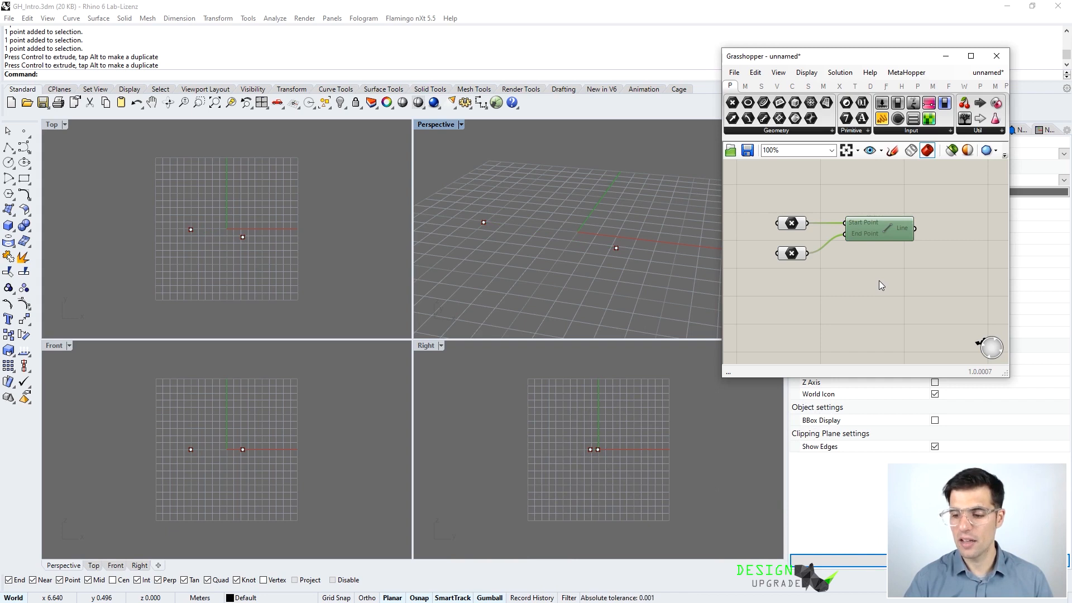
{"action": "key", "text": "ctrl+e"}
{"action": "left_click", "coordinate": [899, 263]}
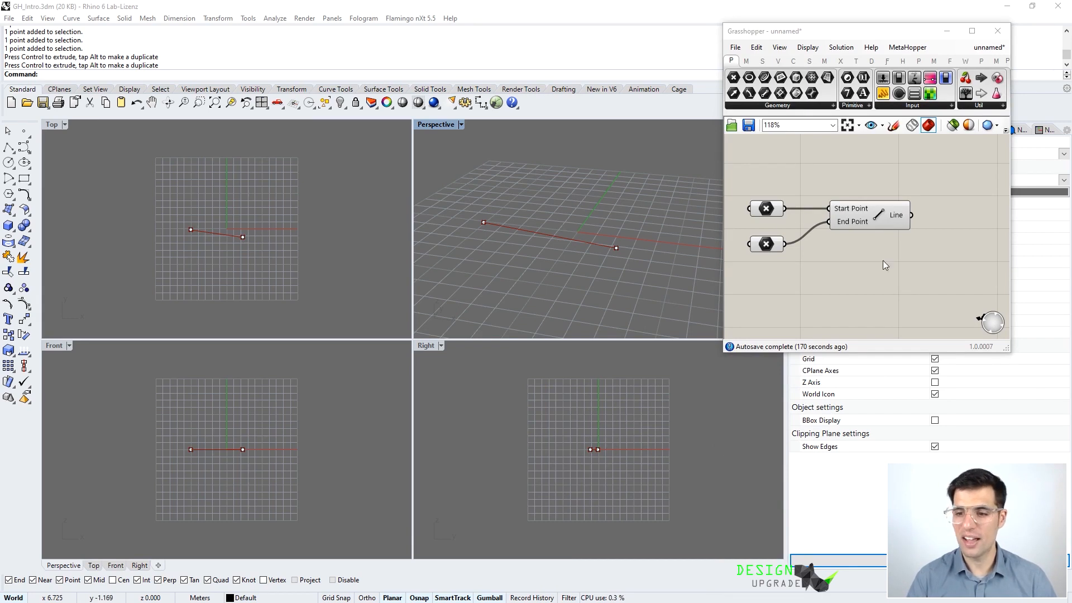
- Maximize the Grasshopper window and add a Divide Curve component to the canvas beside the Line component
{"action": "scroll", "coordinate": [841, 219], "scroll_direction": "down", "scroll_amount": 1}
{"action": "scroll", "coordinate": [841, 220], "scroll_direction": "down", "scroll_amount": 1}
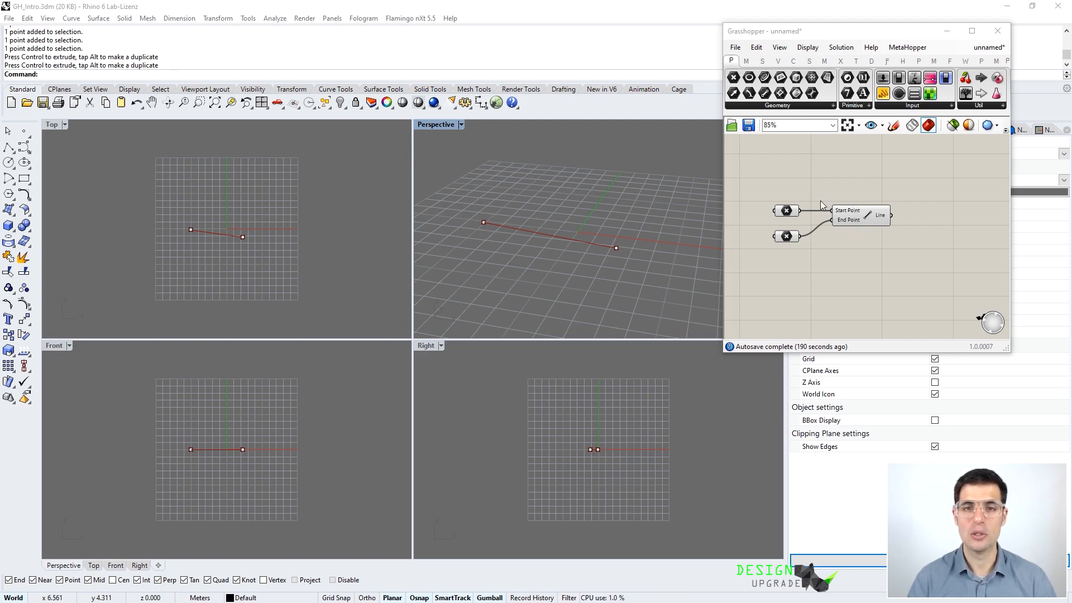
{"action": "left_click", "coordinate": [972, 31]}
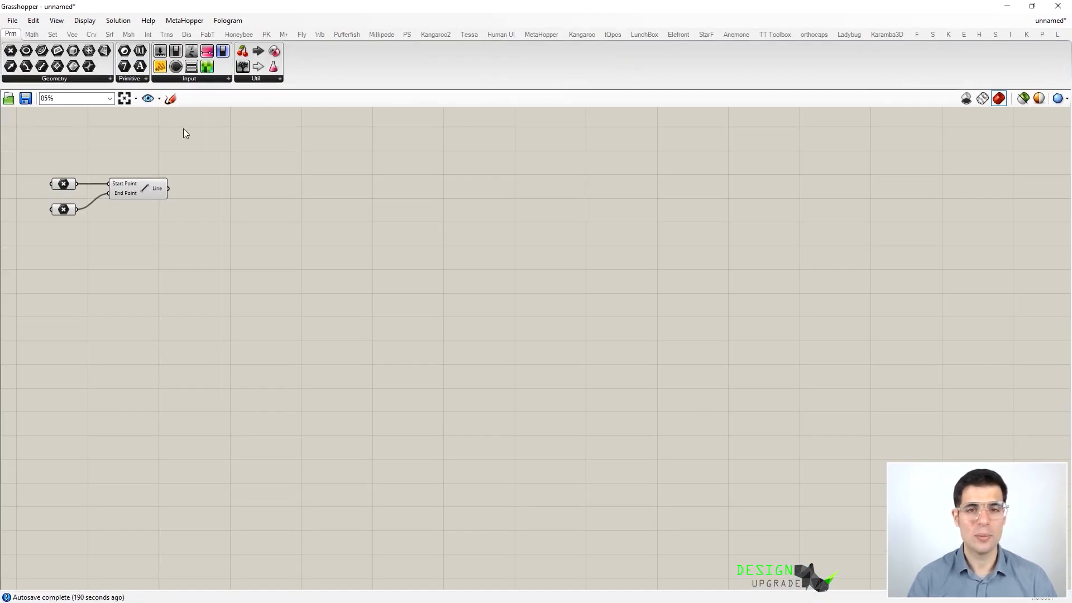
{"action": "left_click", "coordinate": [91, 34]}
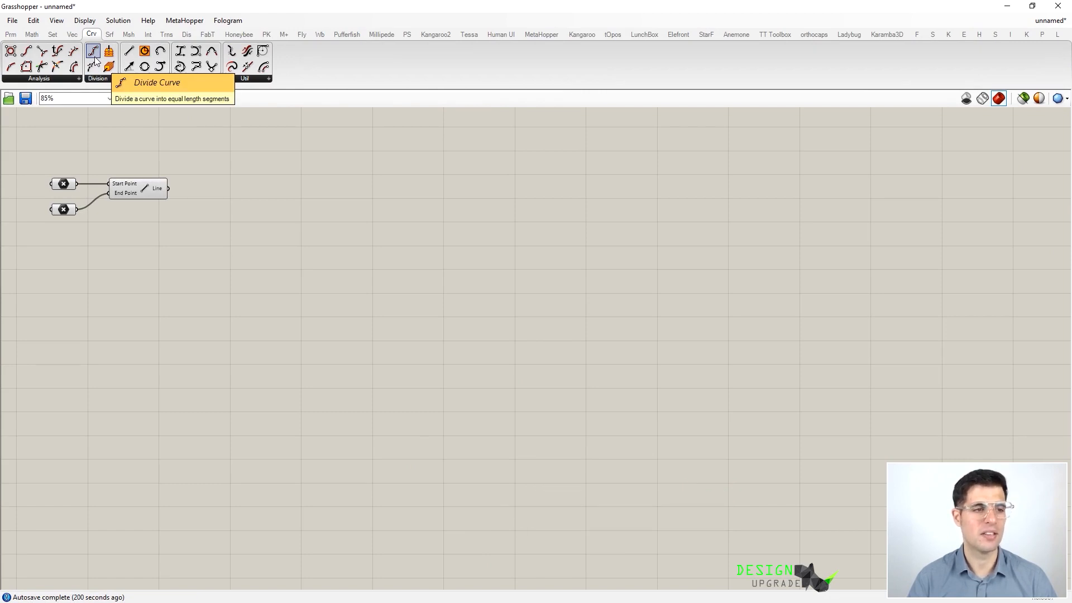
{"action": "left_click_drag", "start_coordinate": [95, 56], "coordinate": [206, 140]}
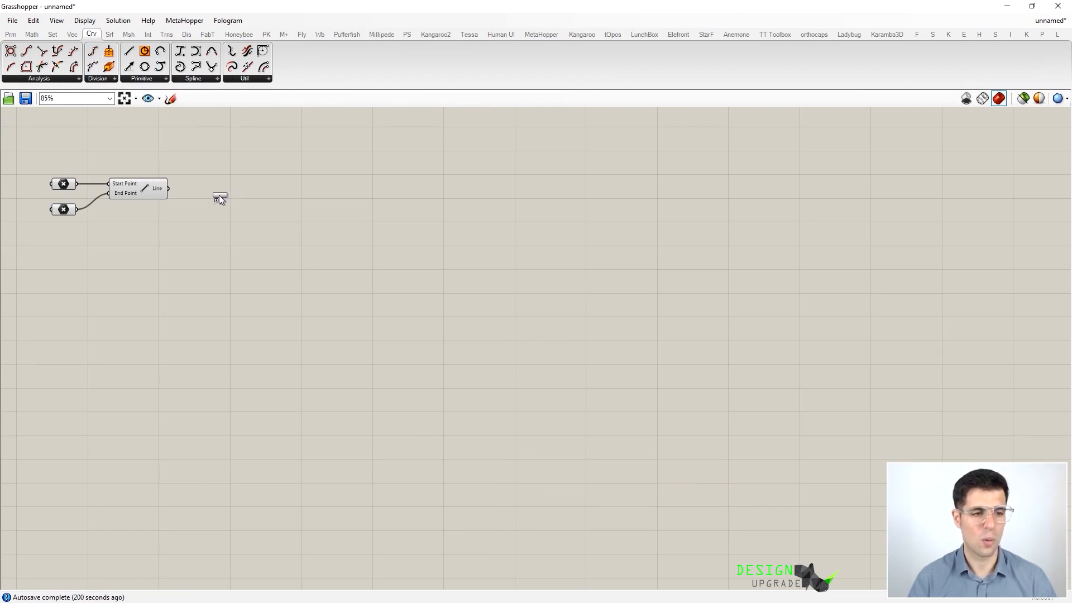
- Restore the Grasshopper window to a smaller size over the Rhino viewports and reposition the Divide Curve component beside the Line component
{"action": "left_click_drag", "start_coordinate": [407, 5], "coordinate": [822, 51]}
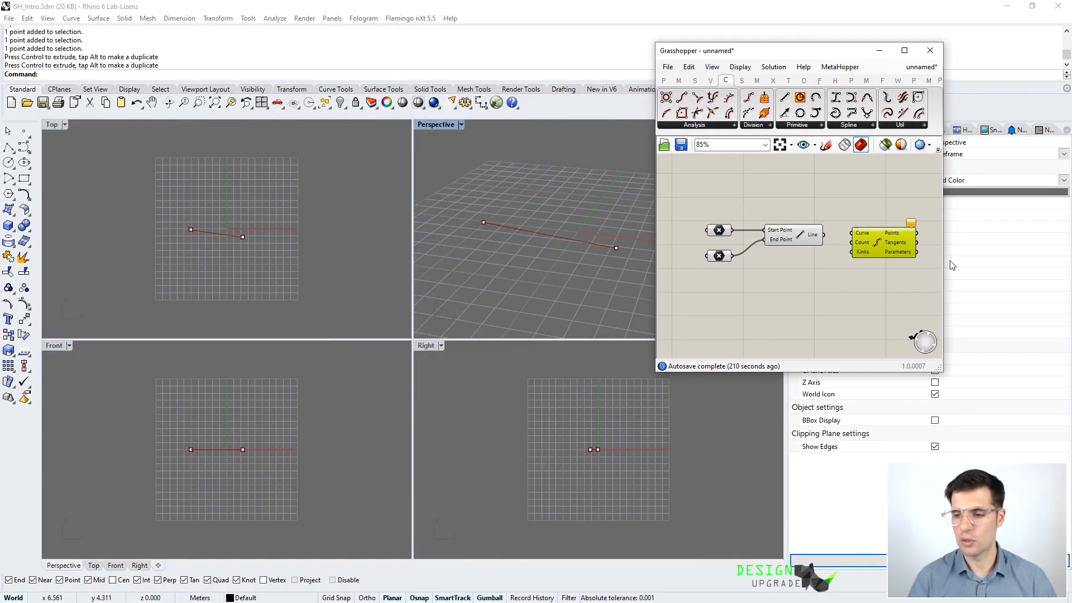
{"action": "left_click_drag", "start_coordinate": [984, 248], "coordinate": [998, 249]}
{"action": "left_click", "coordinate": [866, 191]}
{"action": "left_click_drag", "start_coordinate": [876, 242], "coordinate": [875, 236]}
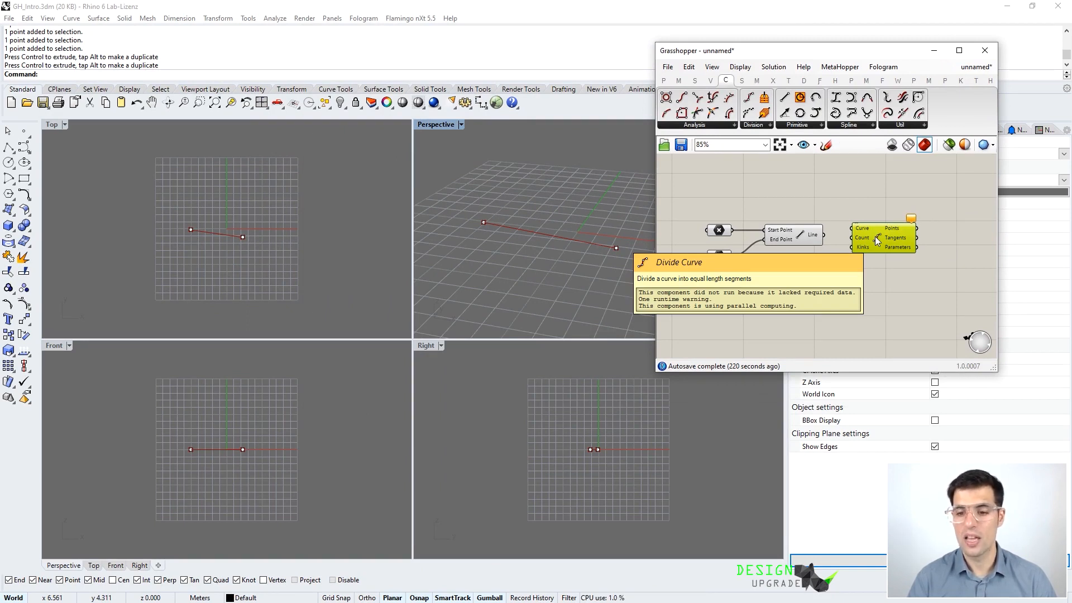
{"action": "left_click", "coordinate": [849, 217]}
{"action": "mouse_move", "coordinate": [874, 247]}
{"action": "left_mouse_down"}
{"action": "mouse_move", "coordinate": [877, 257]}
{"action": "mouse_move", "coordinate": [881, 241]}
{"action": "left_mouse_up"}
{"action": "left_click", "coordinate": [862, 219]}
{"action": "left_click", "coordinate": [835, 228]}
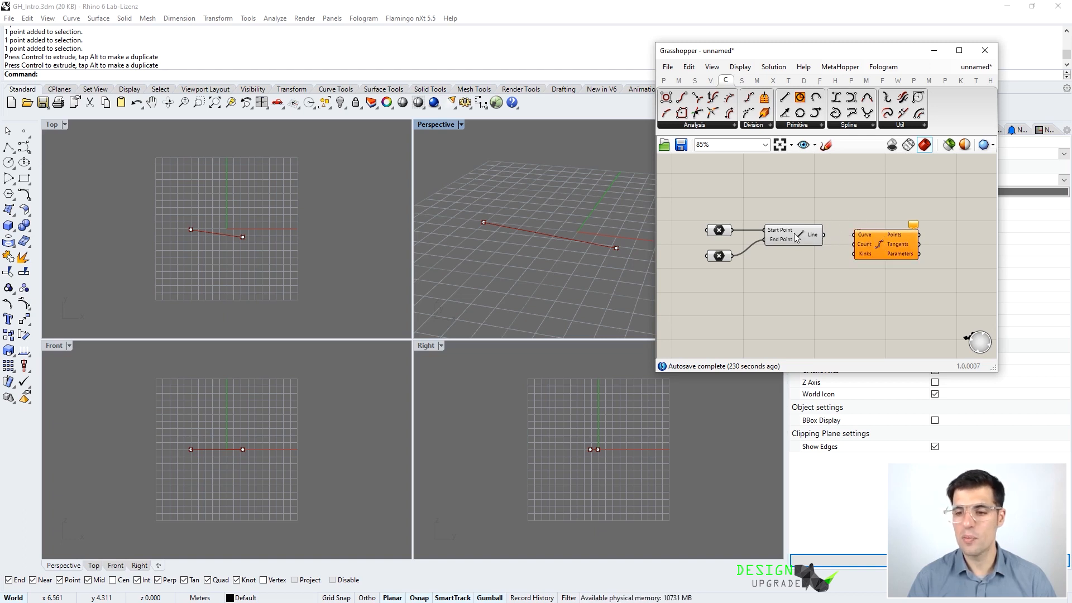
- Connect the Line component's output to the Curve input of the Divide Curve component
{"action": "left_click_drag", "start_coordinate": [824, 240], "coordinate": [855, 234]}
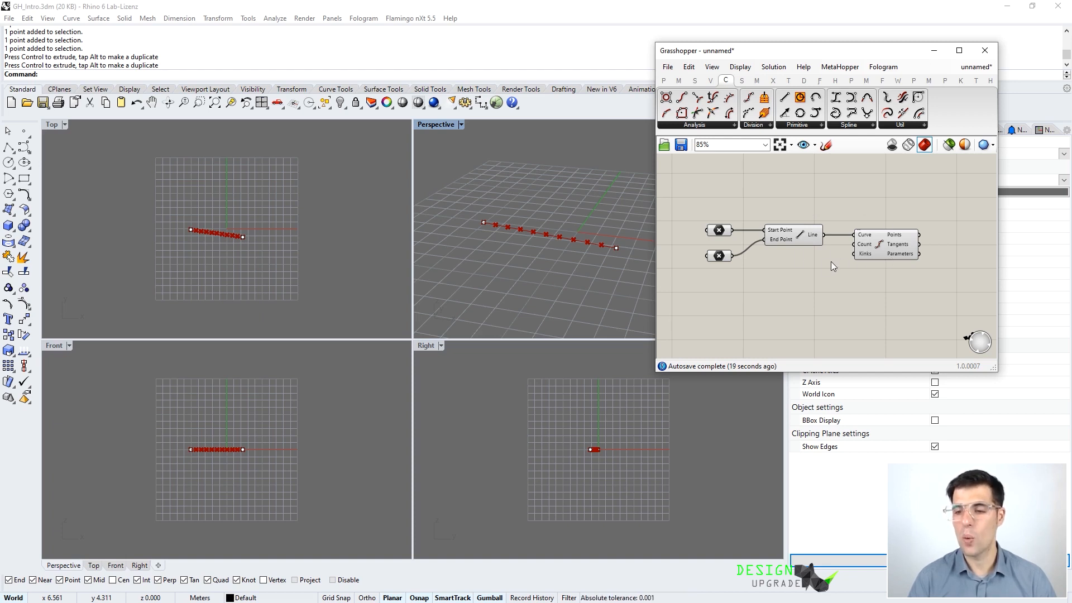
{"action": "scroll", "coordinate": [879, 210], "scroll_direction": "down", "scroll_amount": 3}
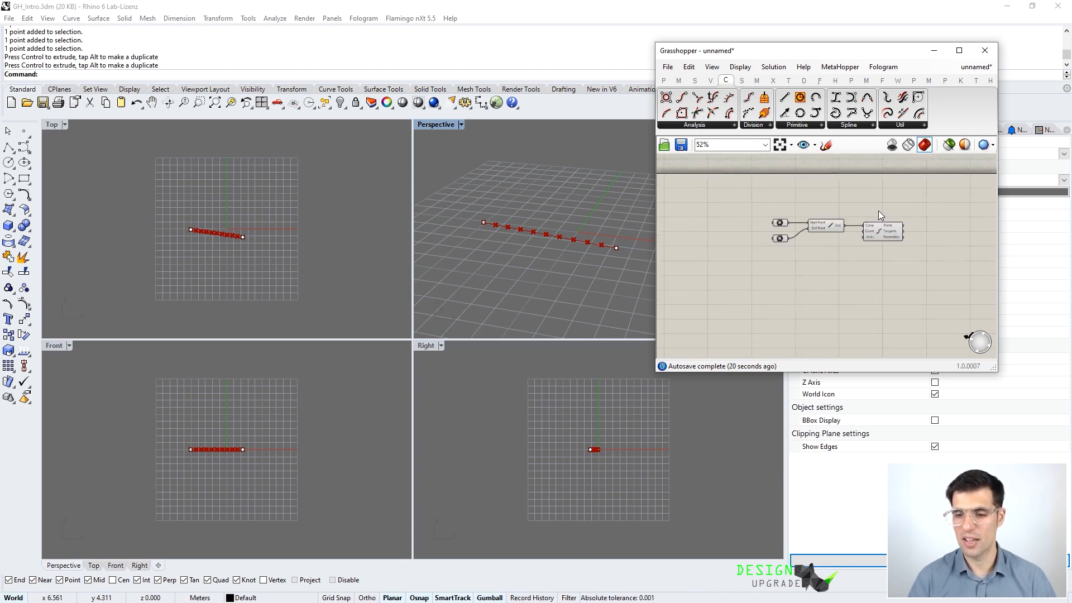
{"action": "scroll", "coordinate": [773, 217], "scroll_direction": "up", "scroll_amount": 2}
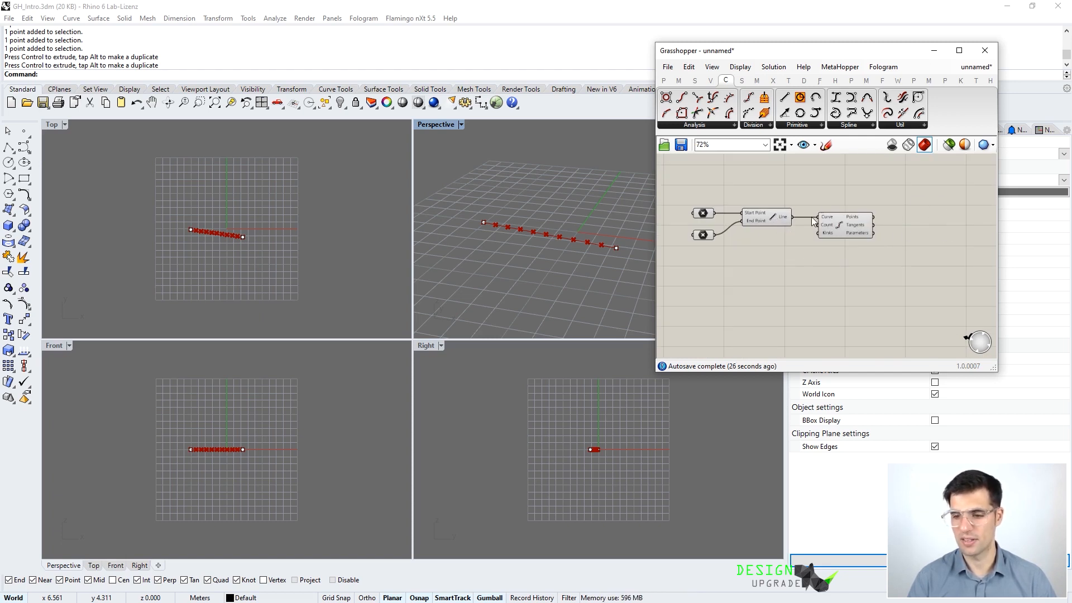
{"action": "scroll", "coordinate": [748, 183], "scroll_direction": "up", "scroll_amount": 2}
{"action": "right_click_drag", "start_coordinate": [749, 183], "coordinate": [775, 178]}
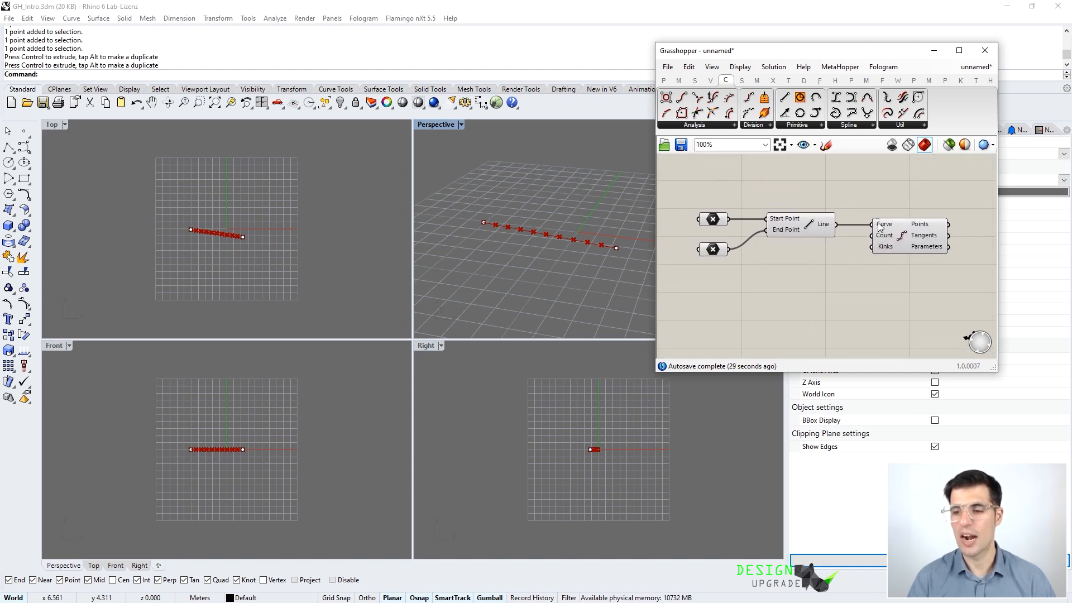
{"action": "mouse_move", "coordinate": [883, 224]}
{"action": "right_click_drag", "start_coordinate": [893, 212], "coordinate": [895, 198]}
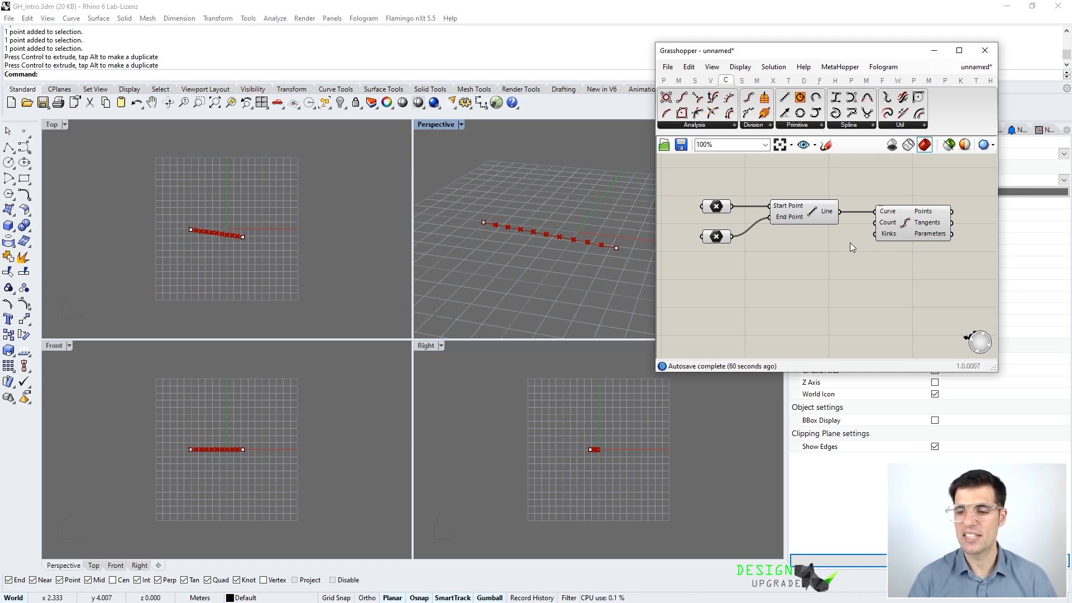
- Set the Divide Curve component's Count input to the integer 4
{"action": "mouse_move", "coordinate": [883, 225]}
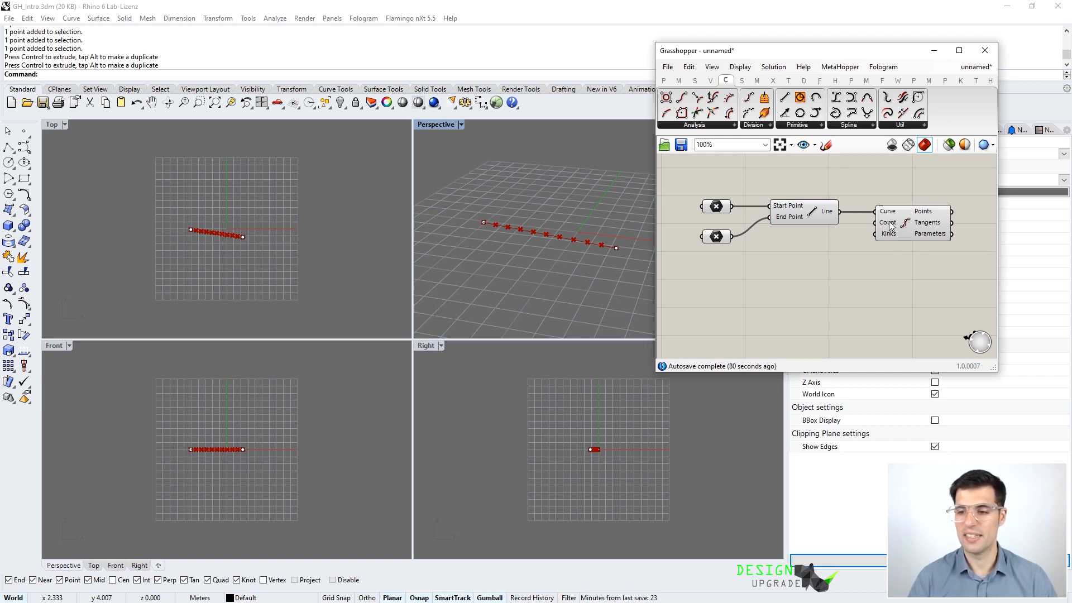
{"action": "mouse_move", "coordinate": [889, 226]}
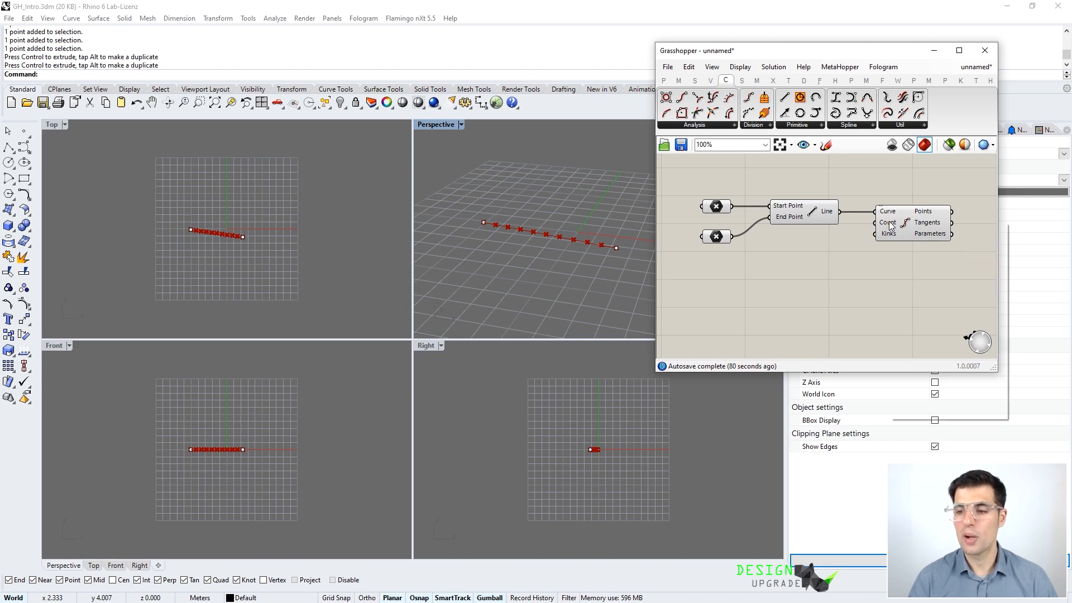
{"action": "right_click", "coordinate": [889, 225]}
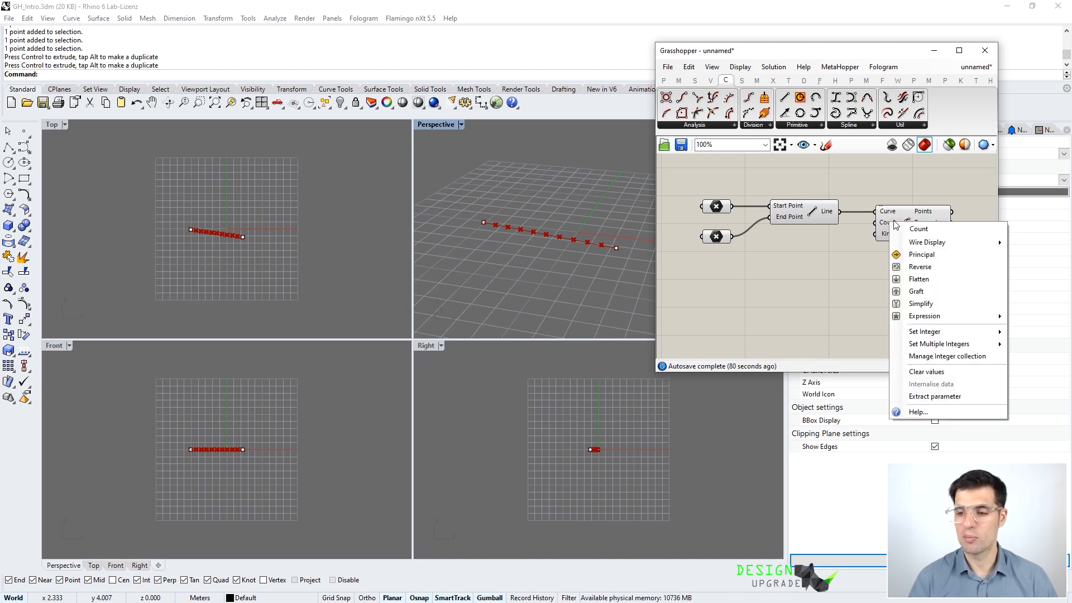
{"action": "mouse_move", "coordinate": [942, 334]}
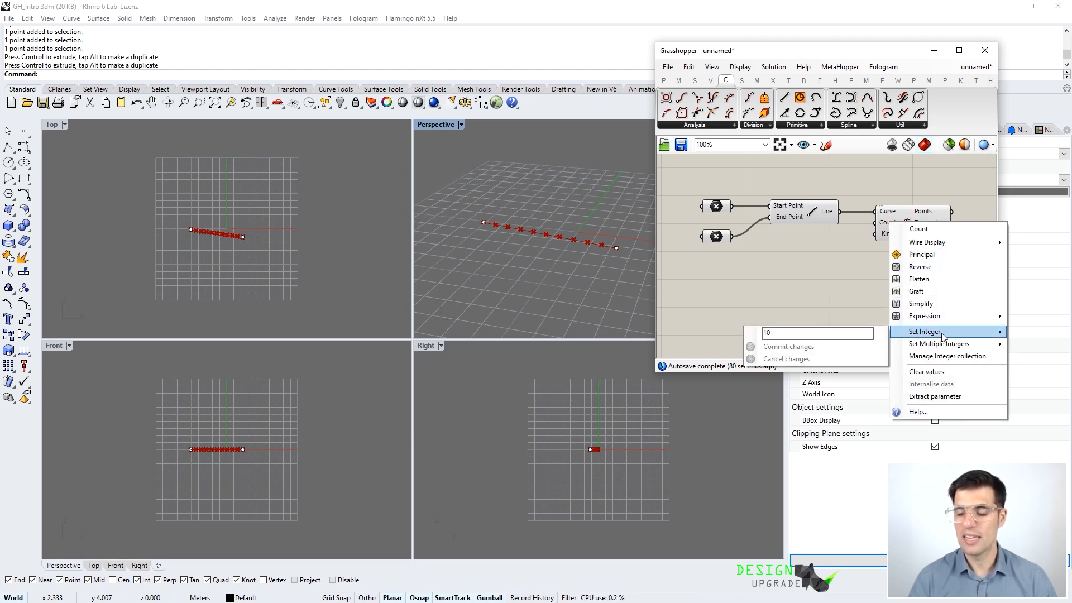
{"action": "left_click", "coordinate": [853, 334]}
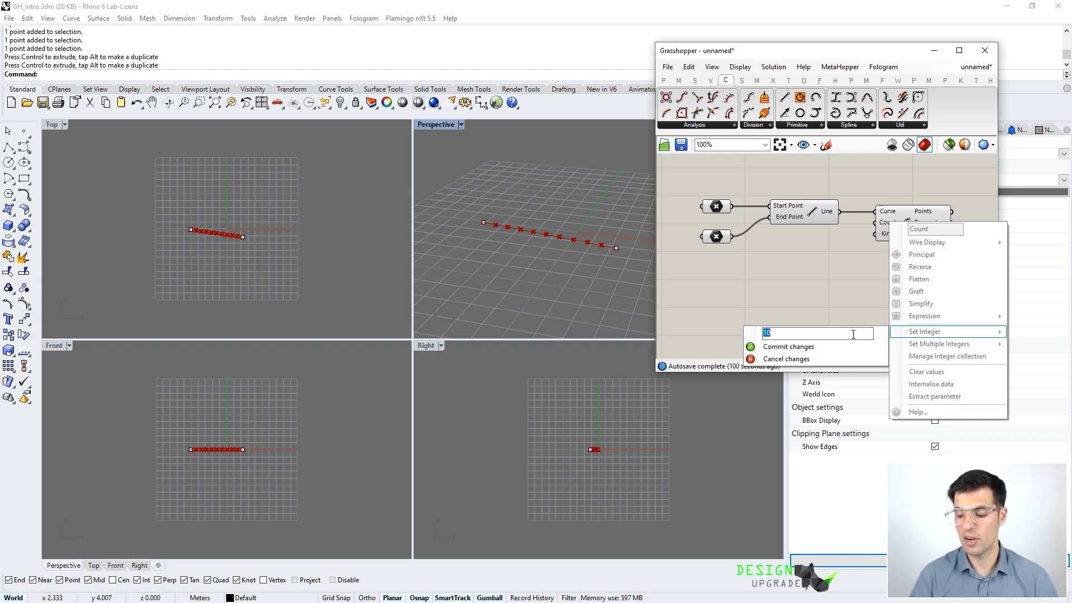
{"action": "type", "text": "4"}
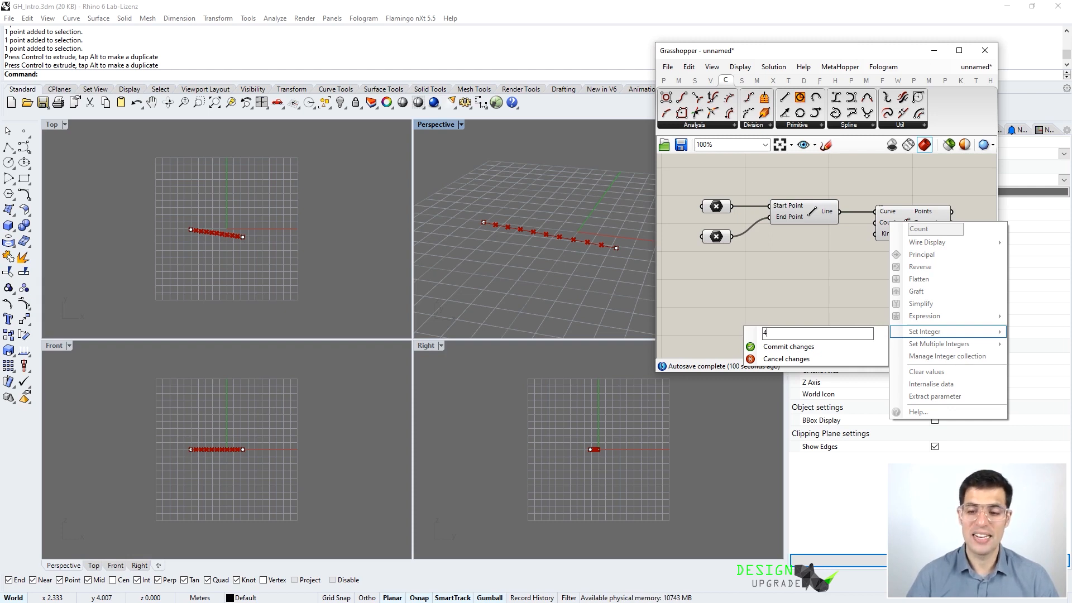
{"action": "left_click", "coordinate": [854, 347]}
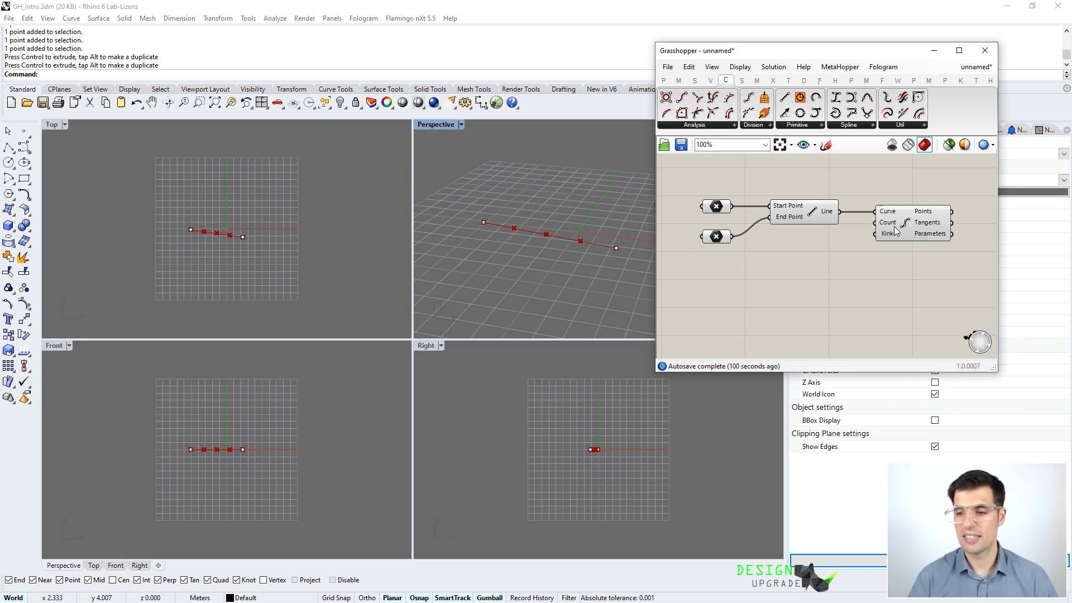
- Add a Number Slider to the canvas below the Line component
{"action": "mouse_move", "coordinate": [891, 226]}
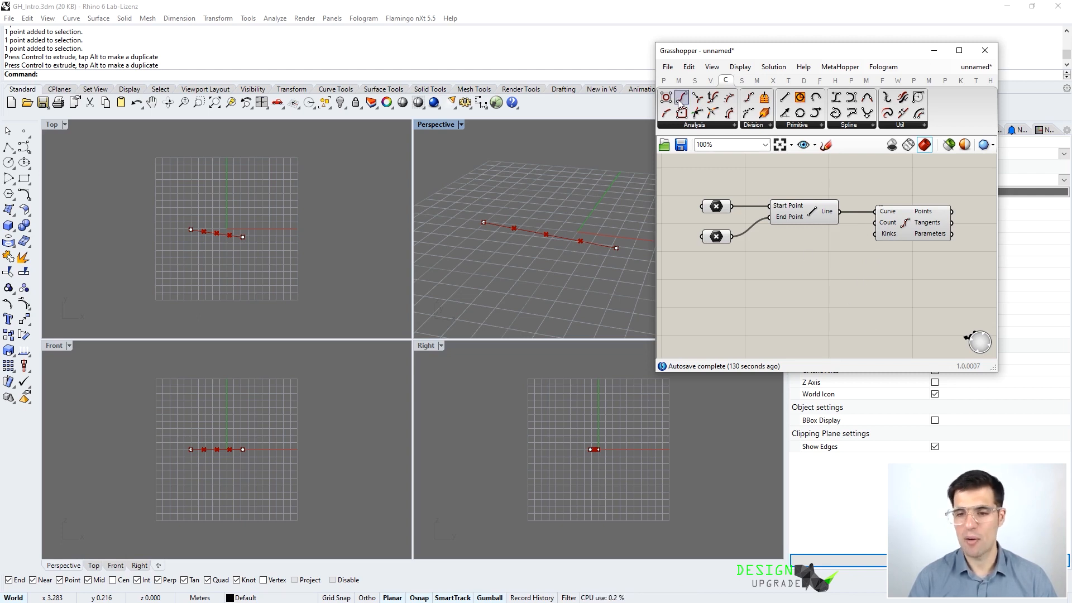
{"action": "left_click", "coordinate": [663, 81]}
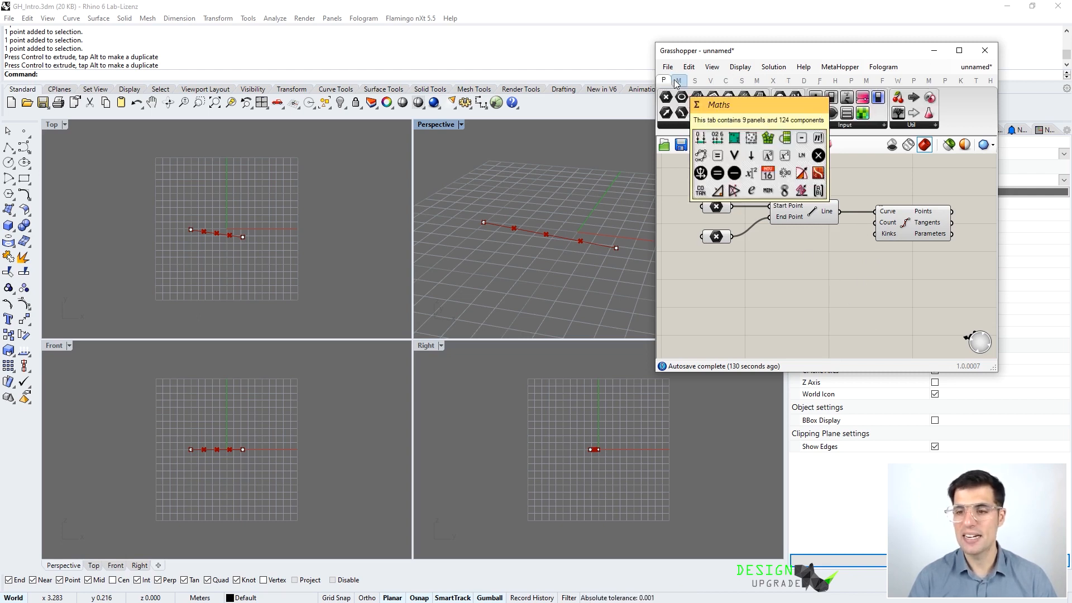
{"action": "left_click", "coordinate": [847, 127]}
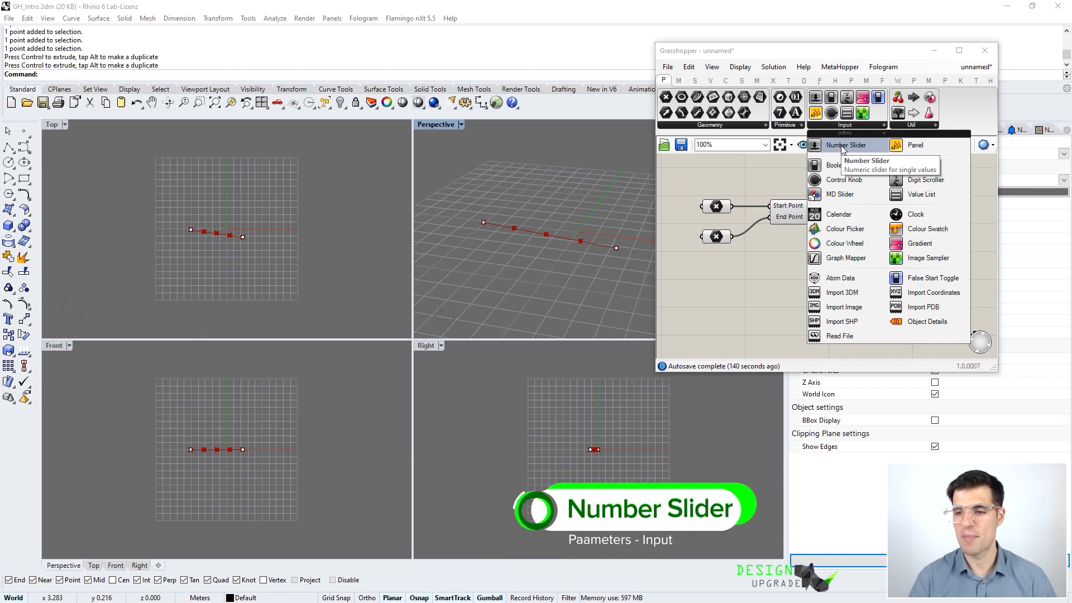
{"action": "left_click", "coordinate": [845, 146]}
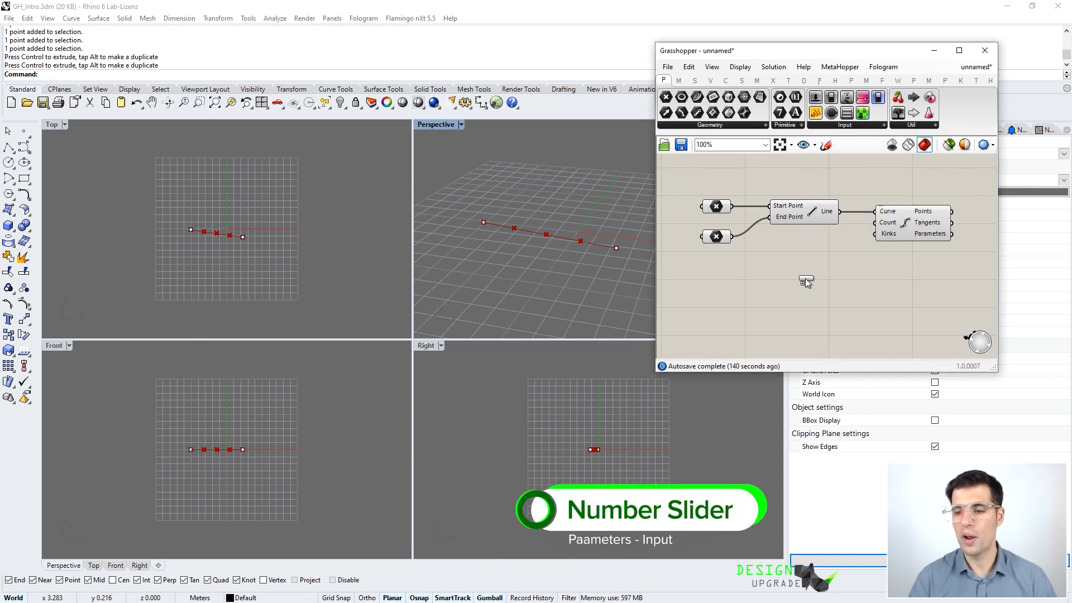
{"action": "left_click", "coordinate": [813, 272]}
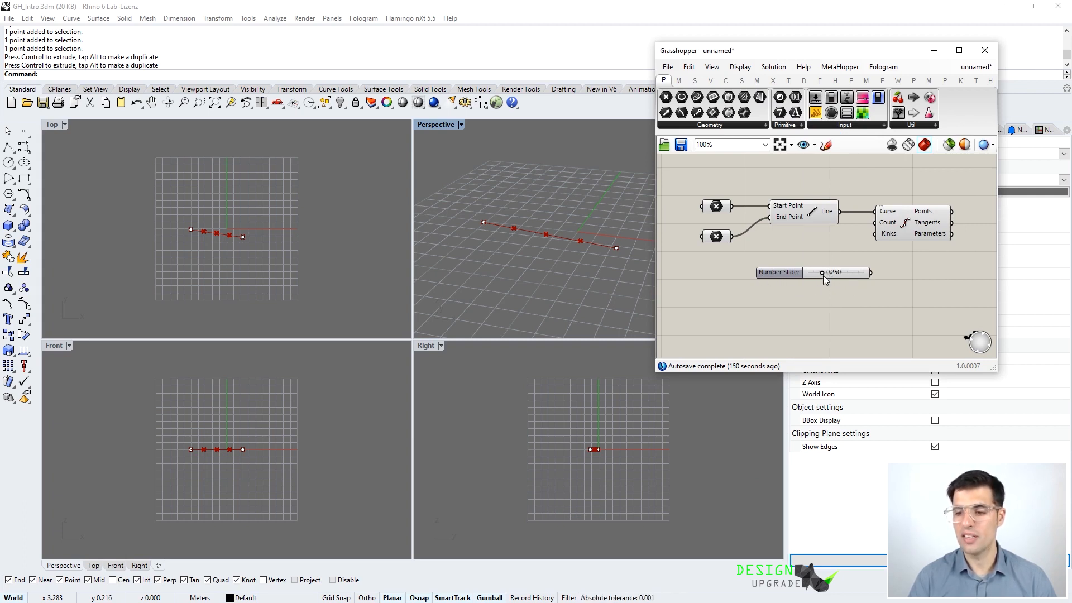
- Set the number slider to 0.470 and move it slightly closer to the Line component, then deselect it
{"action": "left_click_drag", "start_coordinate": [822, 272], "coordinate": [845, 275]}
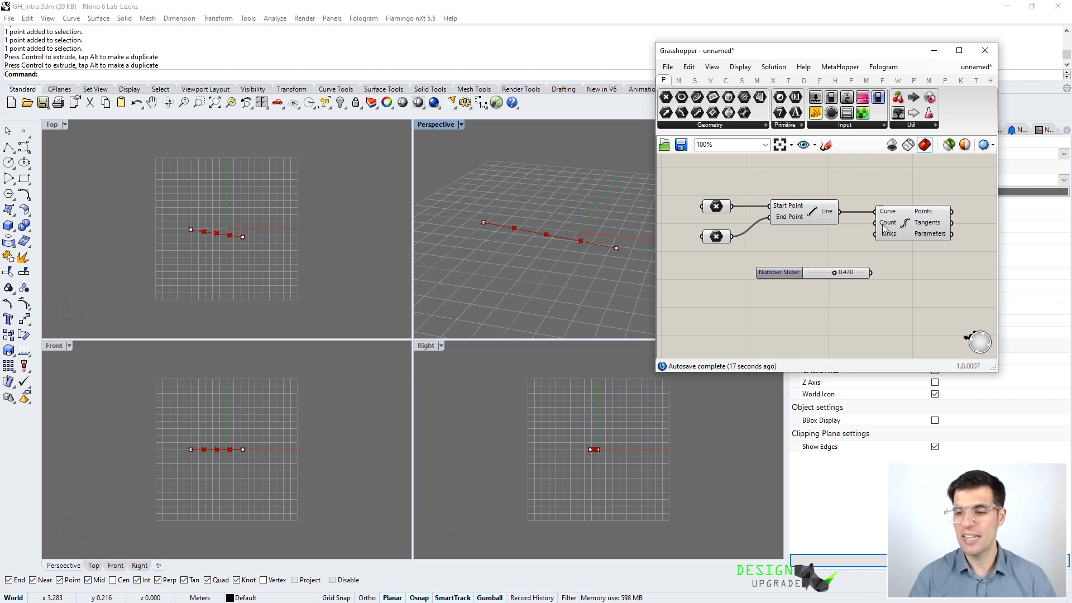
{"action": "left_click_drag", "start_coordinate": [822, 275], "coordinate": [804, 270]}
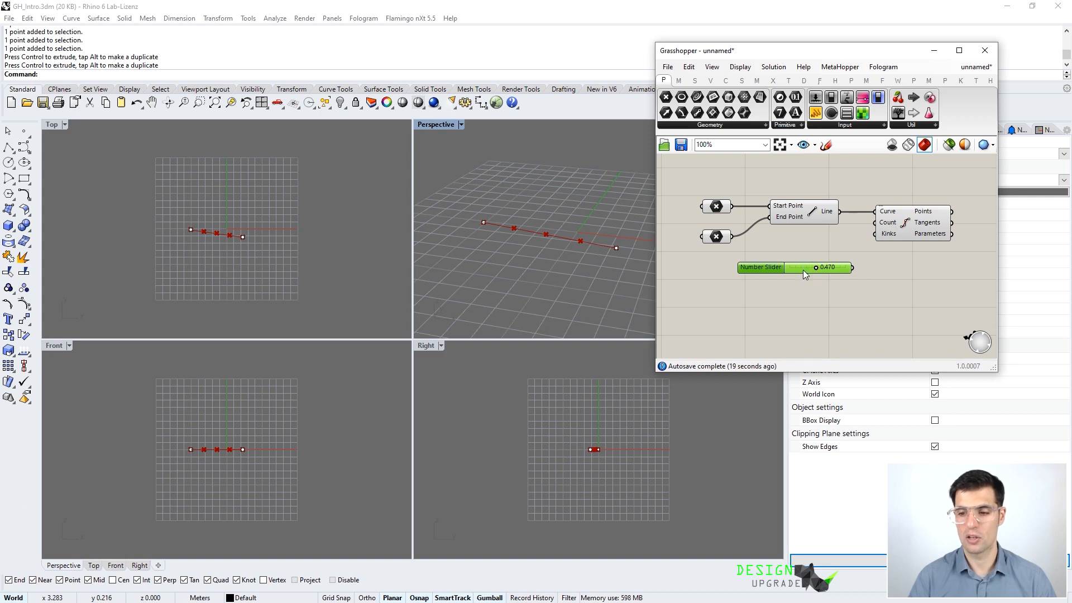
{"action": "left_click", "coordinate": [829, 252]}
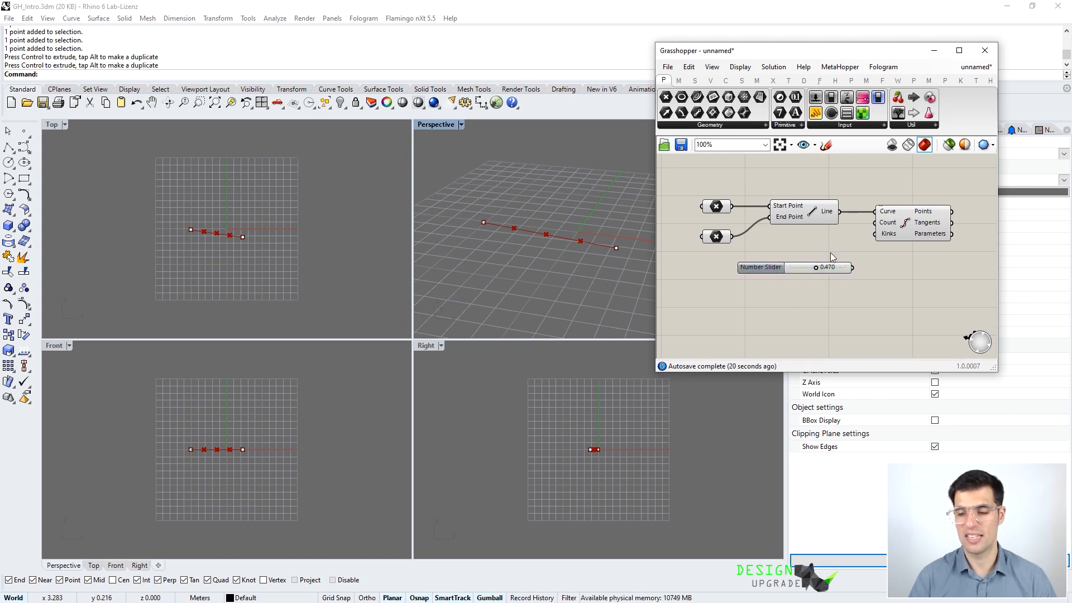
- Open the number slider's settings, try the digits accuracy, and switch its rounding to integer numbers
{"action": "double_click", "coordinate": [763, 269]}
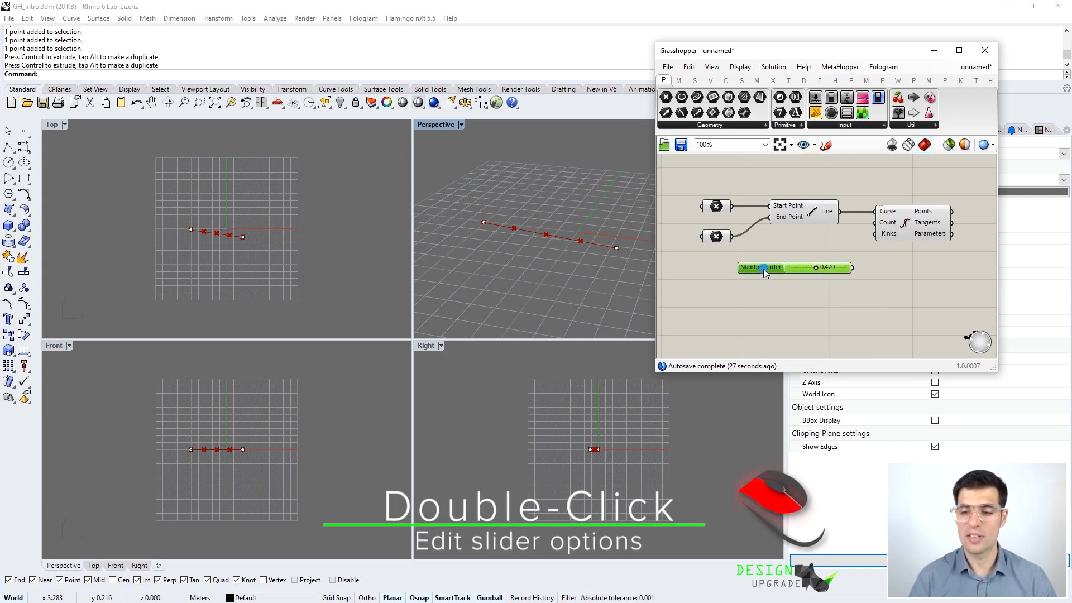
{"action": "left_click_drag", "start_coordinate": [766, 155], "coordinate": [841, 111]}
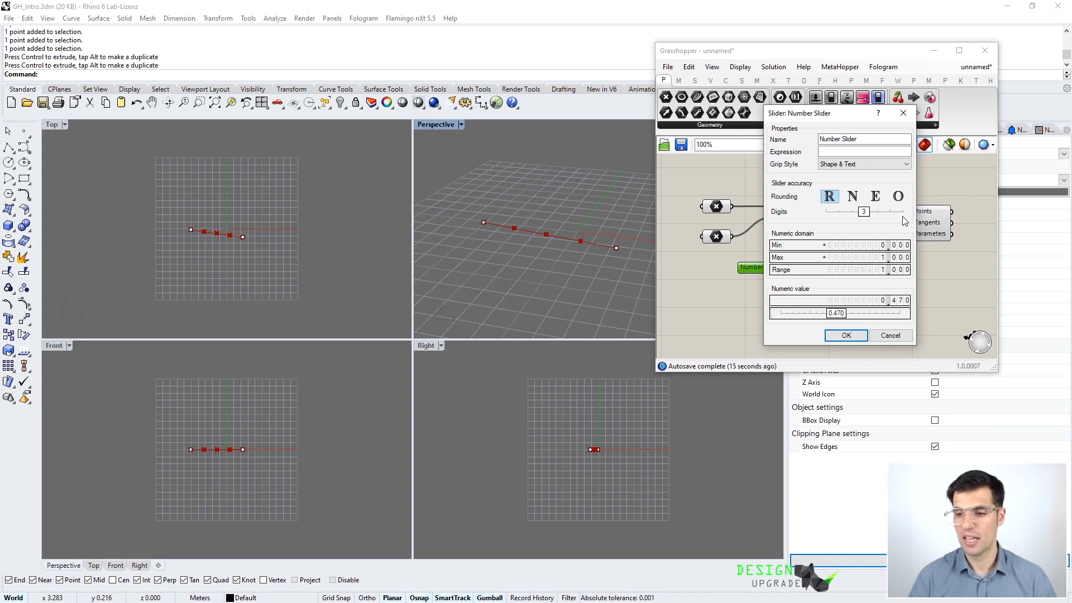
{"action": "mouse_move", "coordinate": [867, 215]}
{"action": "left_mouse_down"}
{"action": "mouse_move", "coordinate": [845, 215]}
{"action": "mouse_move", "coordinate": [893, 213]}
{"action": "mouse_move", "coordinate": [875, 215]}
{"action": "left_mouse_up"}
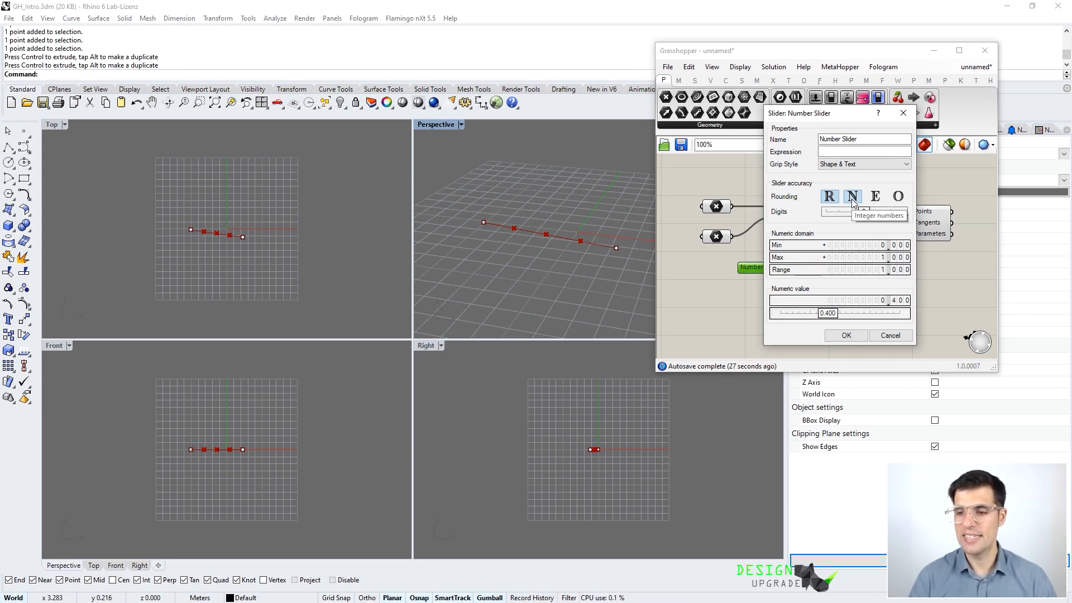
{"action": "left_click", "coordinate": [853, 197]}
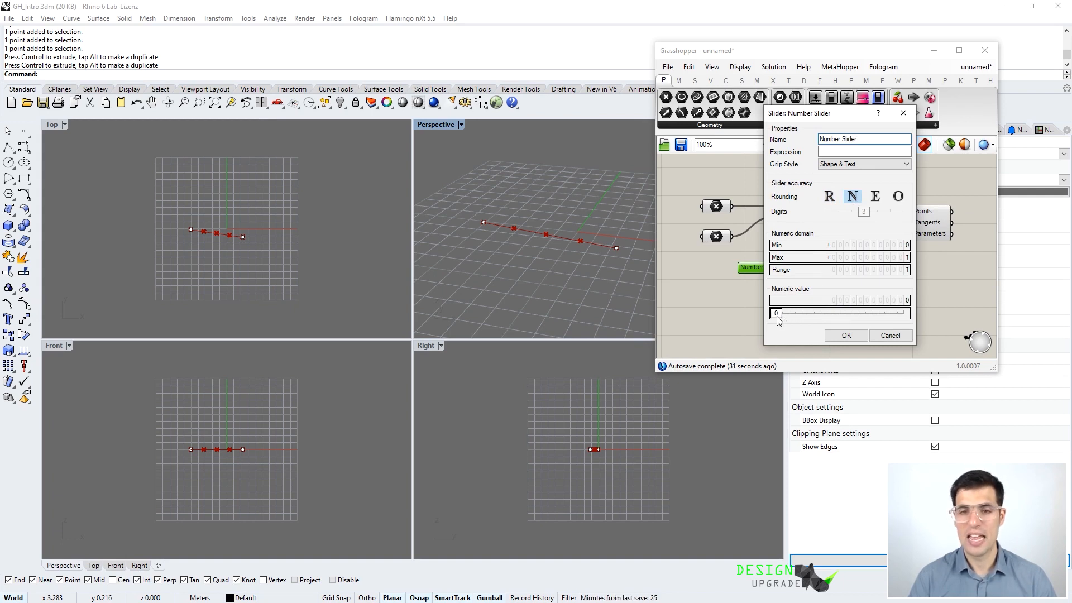
{"action": "left_click_drag", "start_coordinate": [778, 317], "coordinate": [812, 317]}
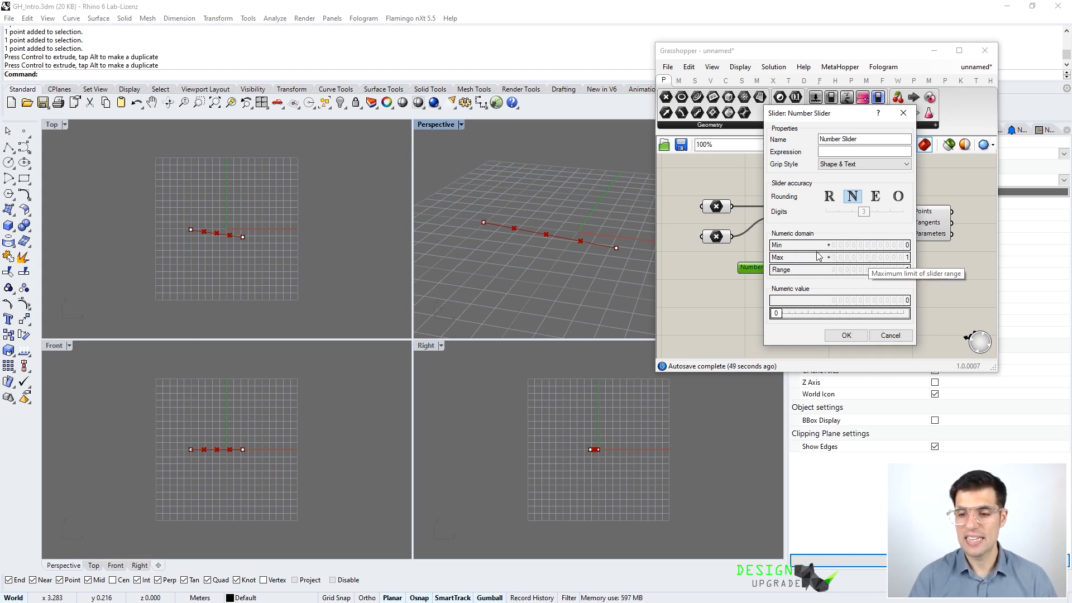
- Set the number slider's maximum to 20 and its numeric value to 12
{"action": "double_click", "coordinate": [881, 258]}
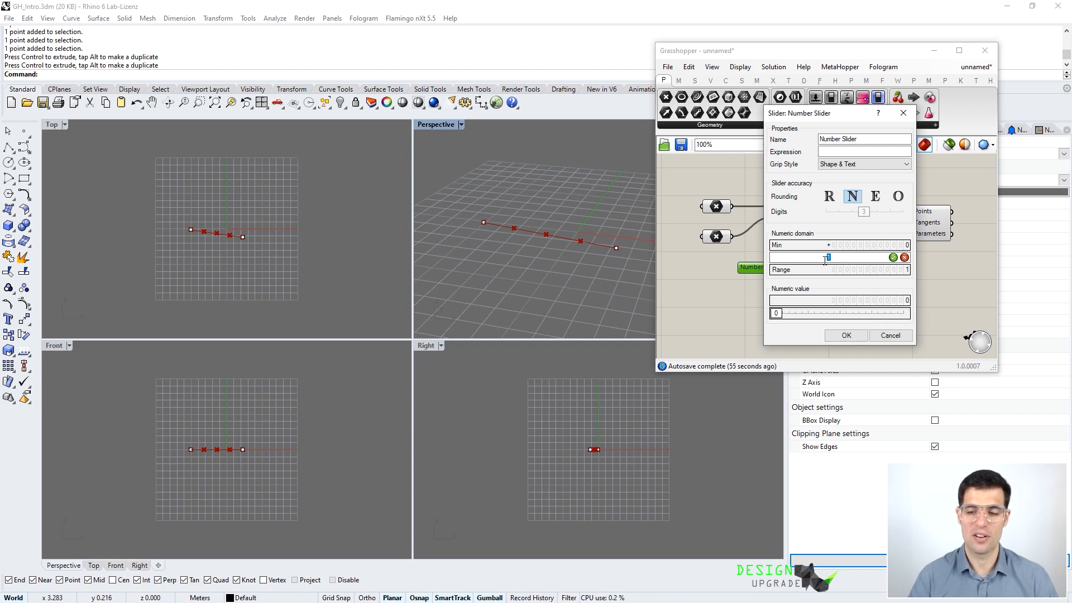
{"action": "type", "text": "20"}
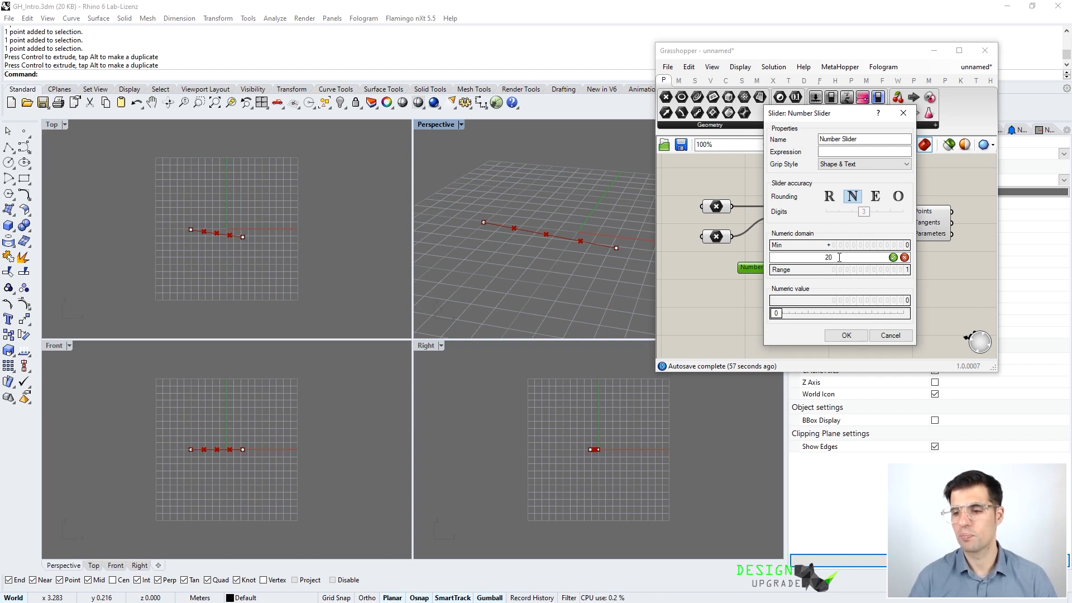
{"action": "left_click", "coordinate": [893, 258]}
{"action": "left_click_drag", "start_coordinate": [777, 314], "coordinate": [852, 319]}
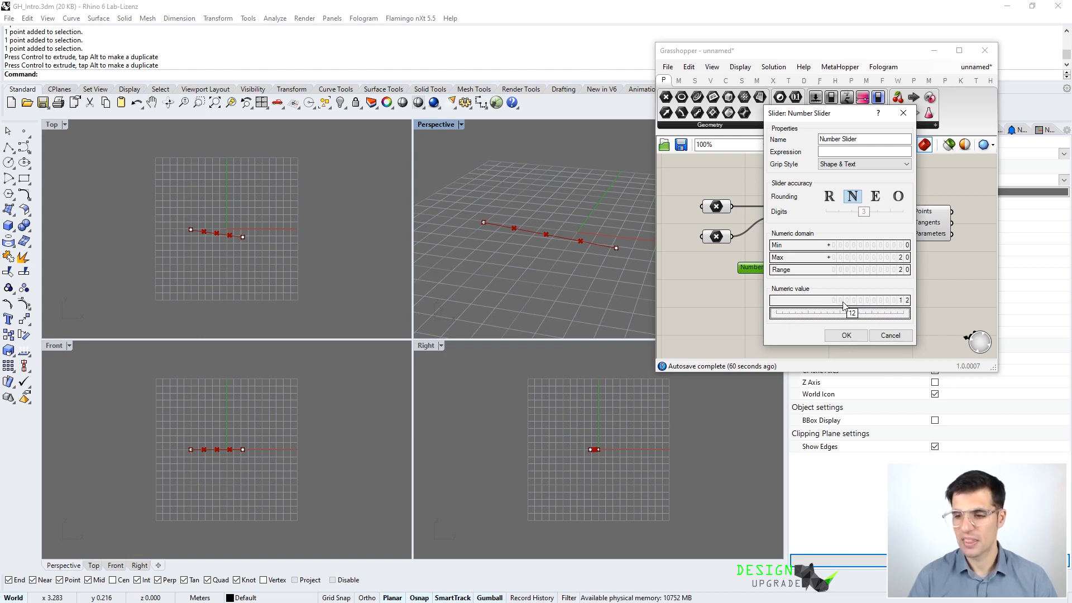
- Try even rounding with value 4 and odd rounding with value 11, then accept the slider settings with integer rounding
{"action": "left_click", "coordinate": [875, 197]}
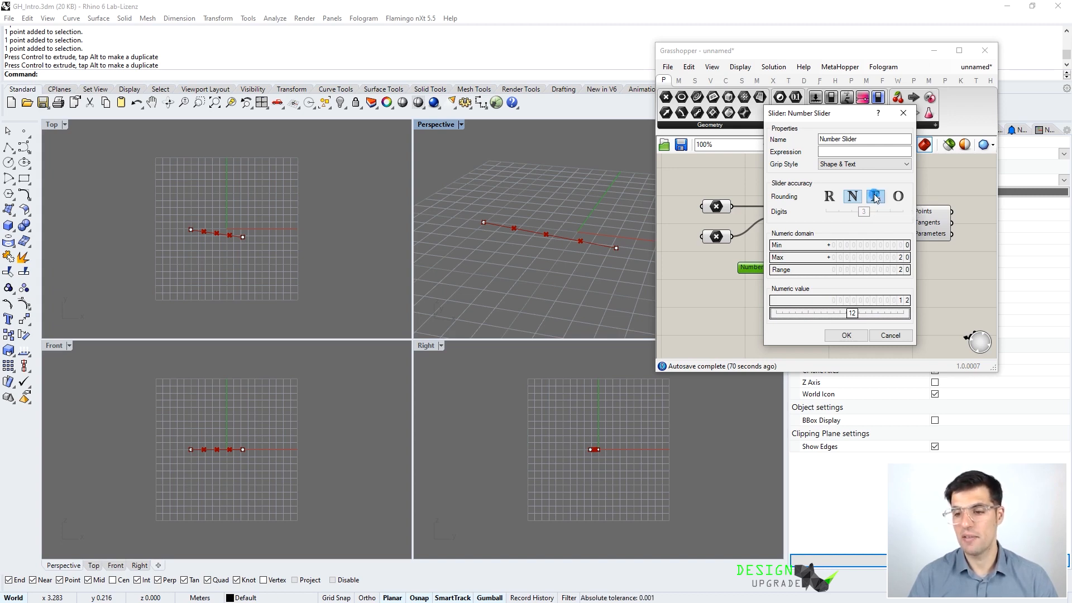
{"action": "left_click_drag", "start_coordinate": [852, 315], "coordinate": [802, 316]}
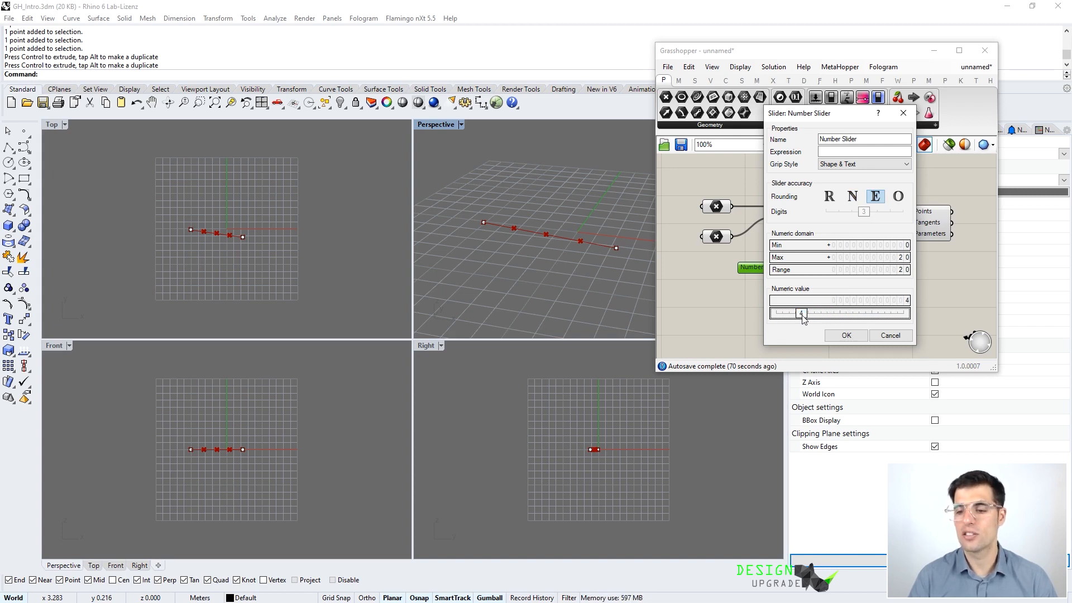
{"action": "left_click", "coordinate": [898, 197]}
{"action": "left_click_drag", "start_coordinate": [803, 315], "coordinate": [840, 316]}
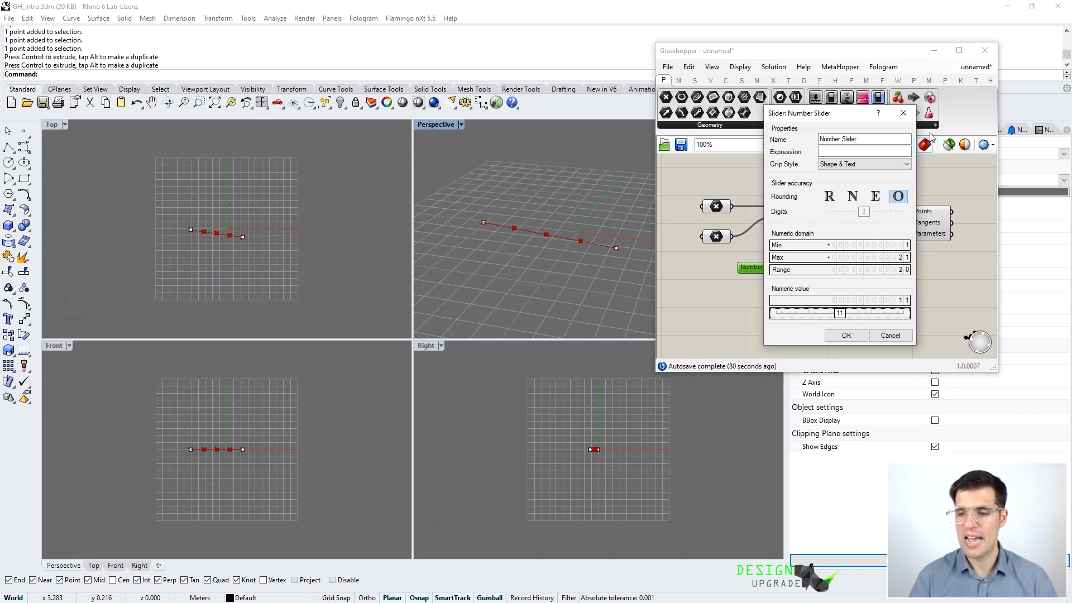
{"action": "left_click", "coordinate": [853, 197]}
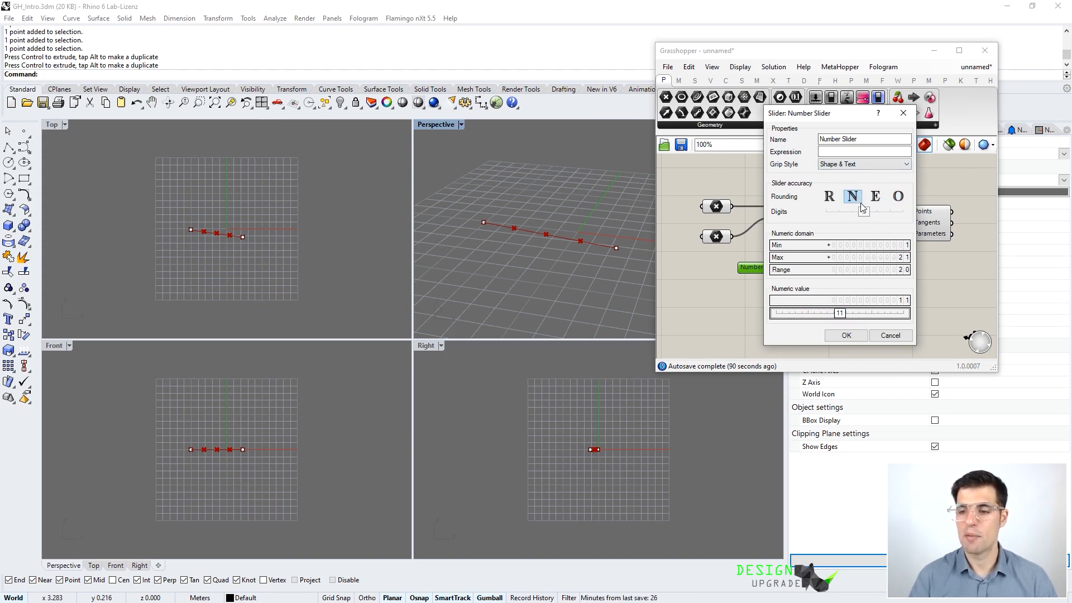
{"action": "left_click", "coordinate": [846, 336]}
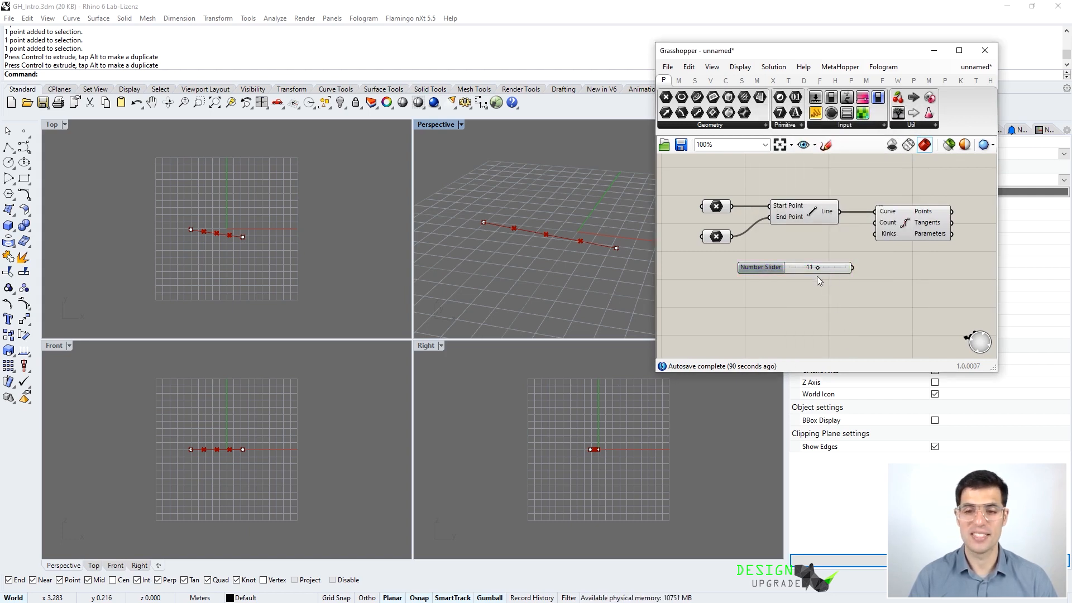
- Connect the number slider to the Divide Curve component's Count input and set the slider to 12
{"action": "mouse_move", "coordinate": [818, 269]}
{"action": "left_mouse_down"}
{"action": "mouse_move", "coordinate": [803, 274]}
{"action": "mouse_move", "coordinate": [836, 276]}
{"action": "mouse_move", "coordinate": [811, 272]}
{"action": "left_mouse_up"}
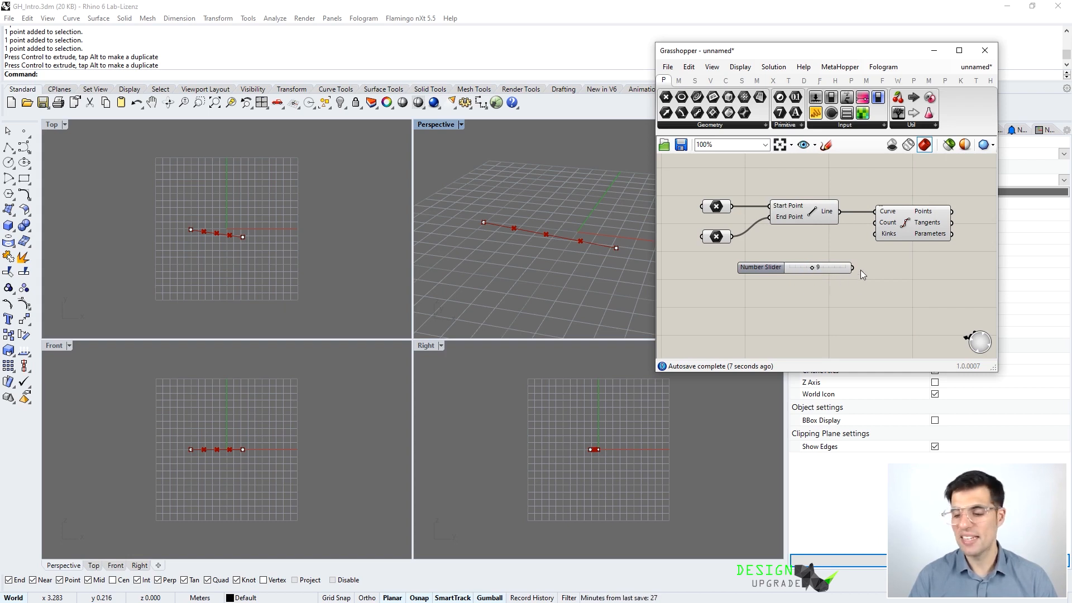
{"action": "left_click_drag", "start_coordinate": [852, 267], "coordinate": [878, 224]}
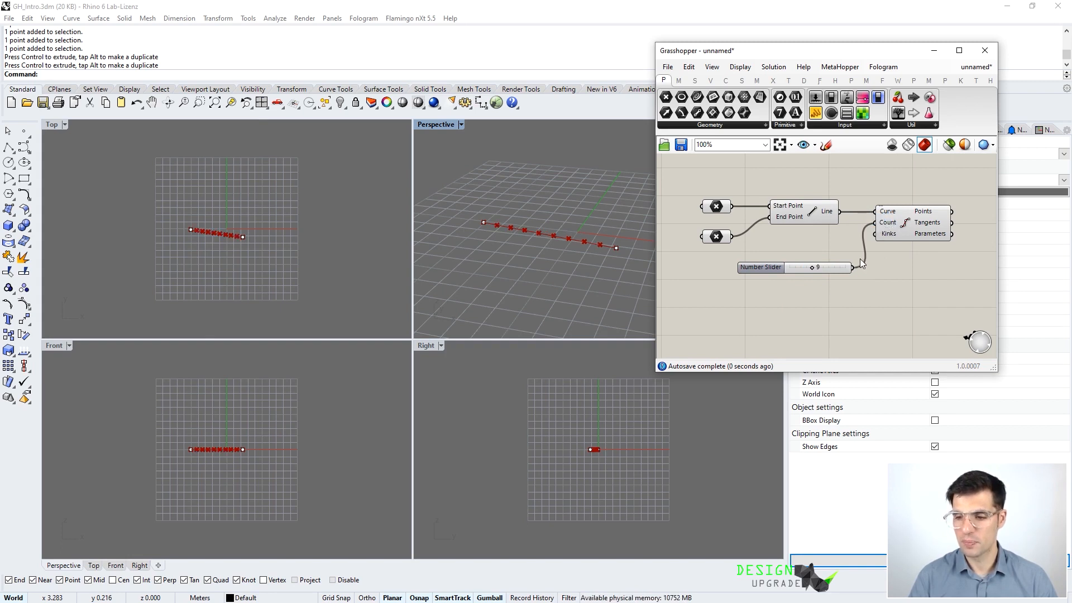
{"action": "left_click_drag", "start_coordinate": [834, 267], "coordinate": [832, 262]}
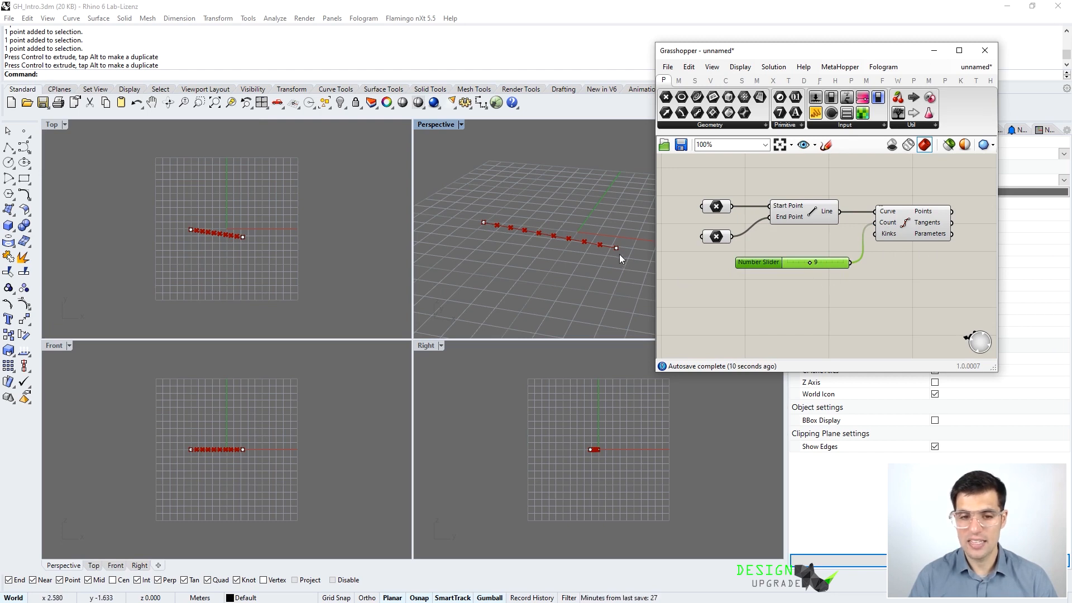
{"action": "left_click", "coordinate": [811, 279]}
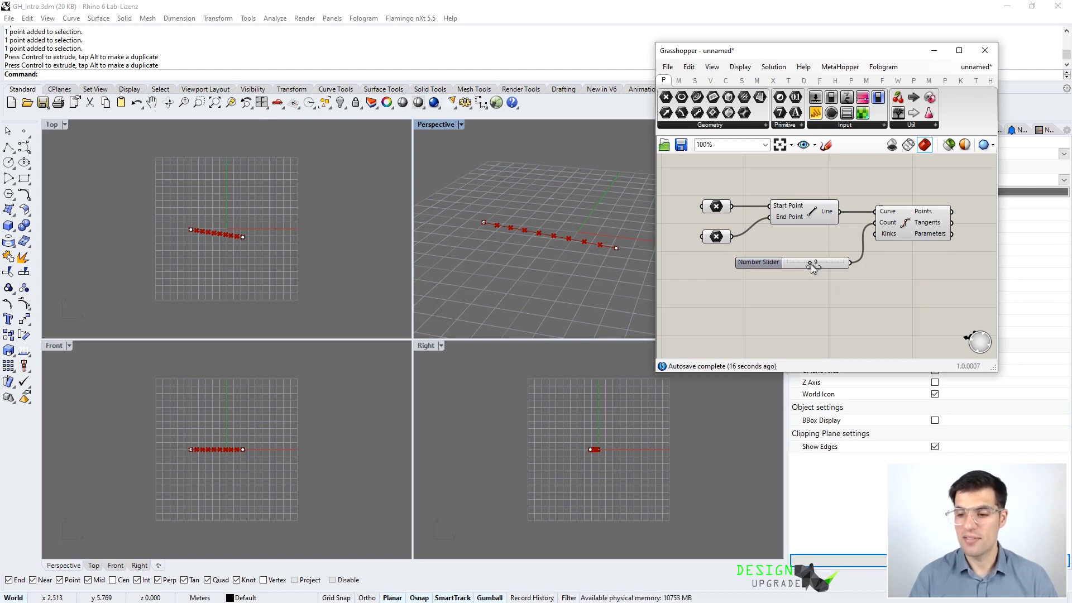
{"action": "mouse_move", "coordinate": [810, 263]}
{"action": "left_mouse_down"}
{"action": "mouse_move", "coordinate": [827, 264]}
{"action": "mouse_move", "coordinate": [801, 267]}
{"action": "mouse_move", "coordinate": [815, 266]}
{"action": "left_mouse_up"}
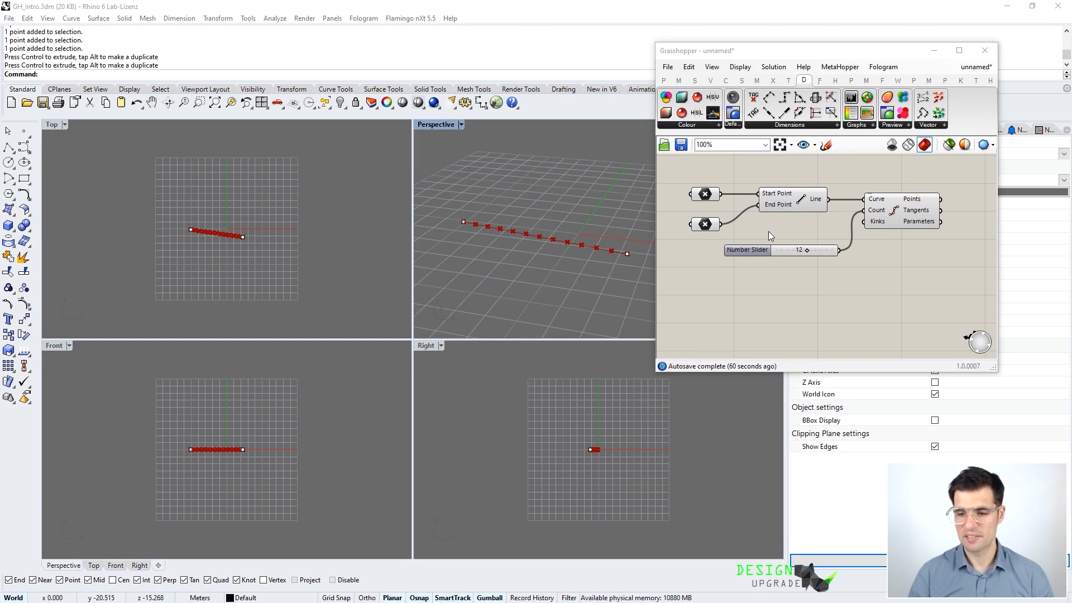
- Create a second number slider with the range 0..12, set it to 5 and place it below the connected slider
{"action": "double_click", "coordinate": [806, 304]}
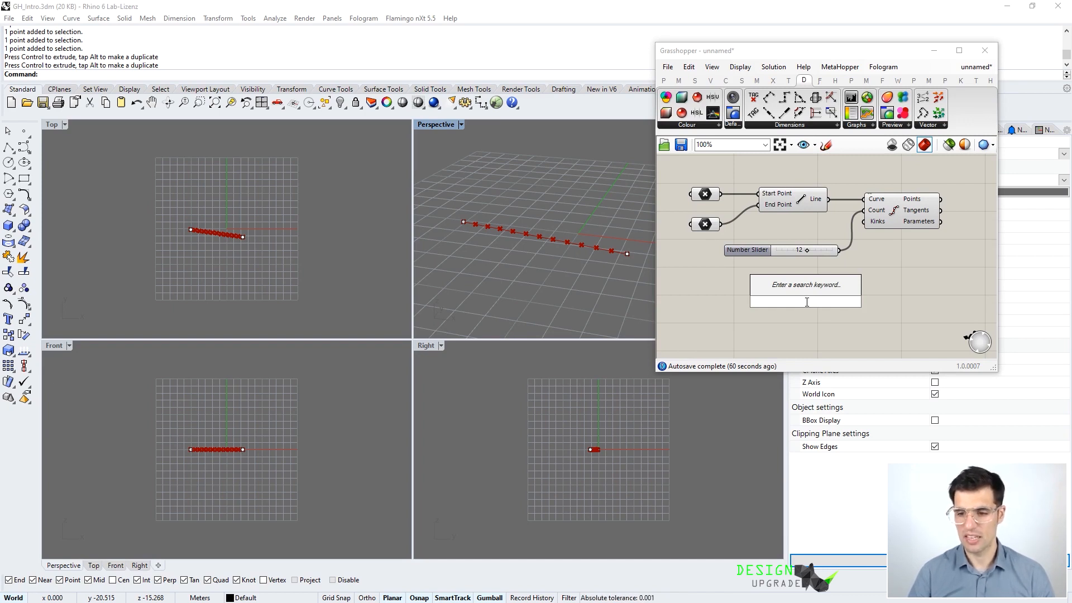
{"action": "type", "text": "0"}
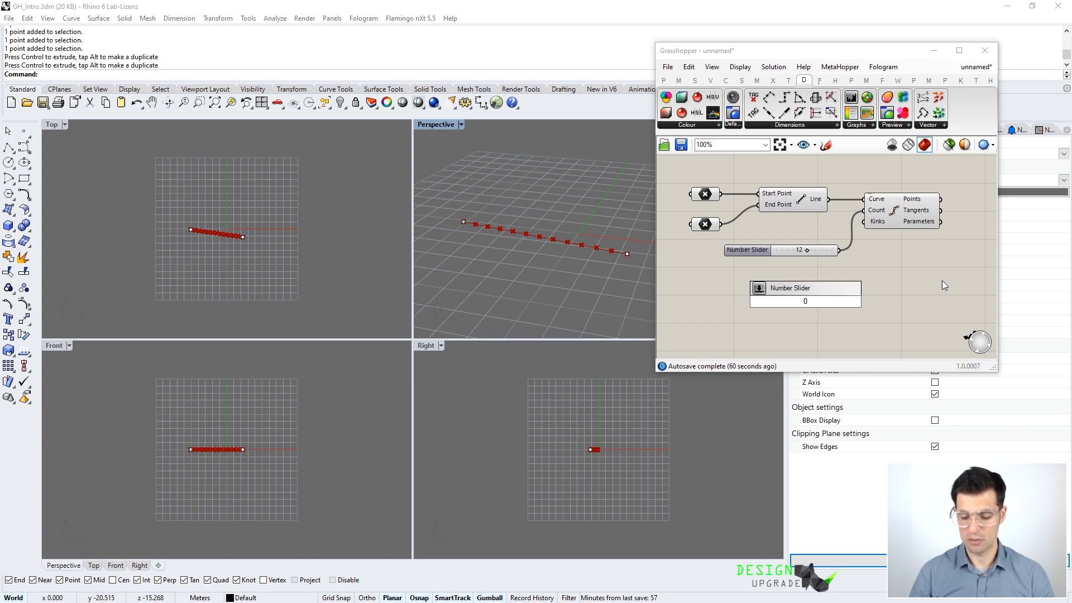
{"action": "type", "text": "..12"}
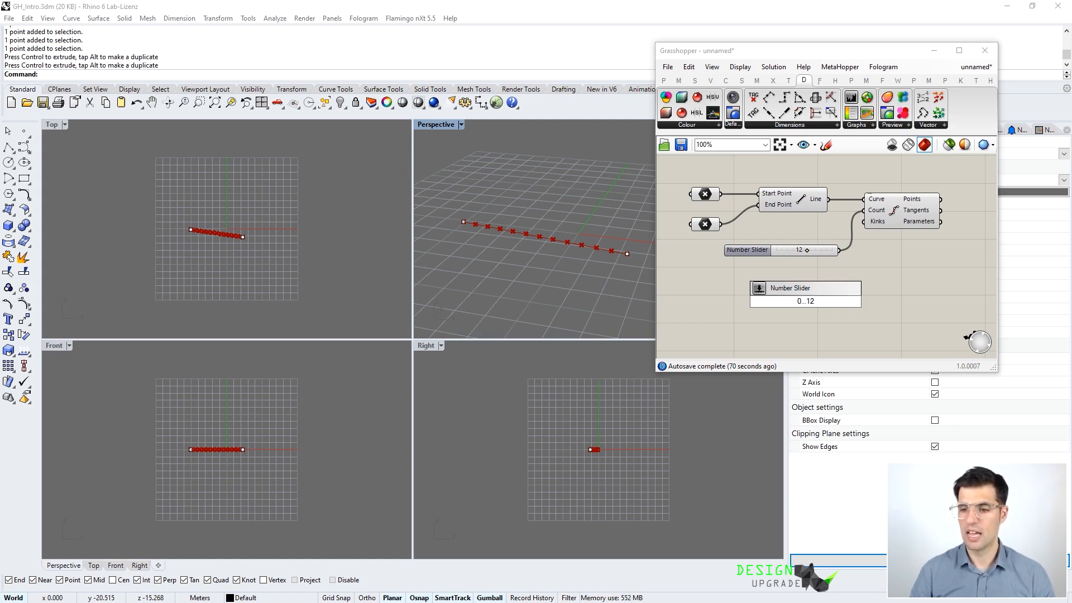
{"action": "key", "text": "Return"}
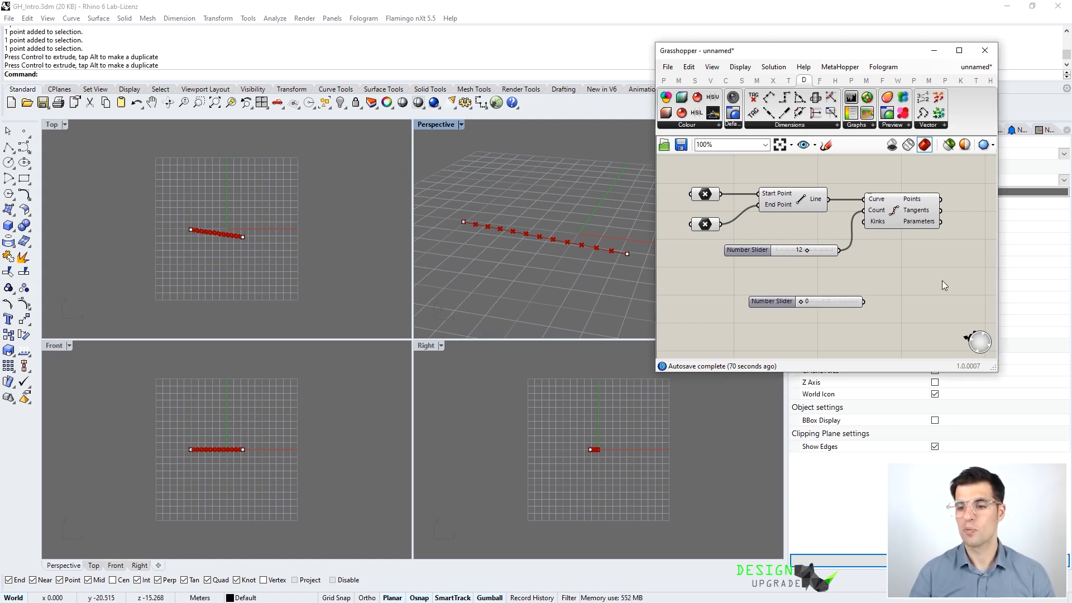
{"action": "left_click_drag", "start_coordinate": [801, 302], "coordinate": [856, 302]}
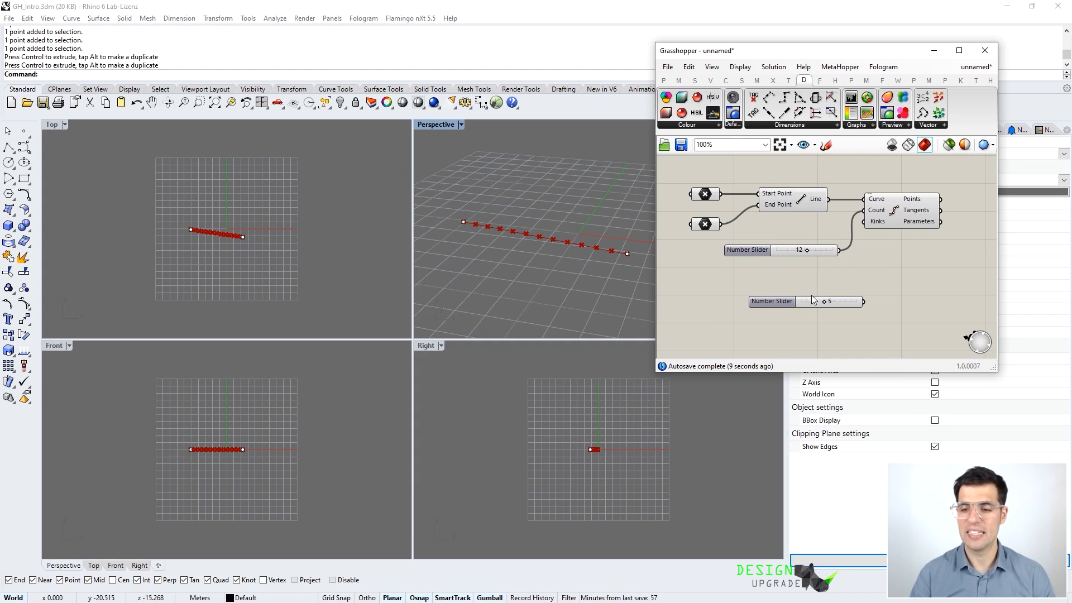
{"action": "left_click_drag", "start_coordinate": [812, 303], "coordinate": [802, 287]}
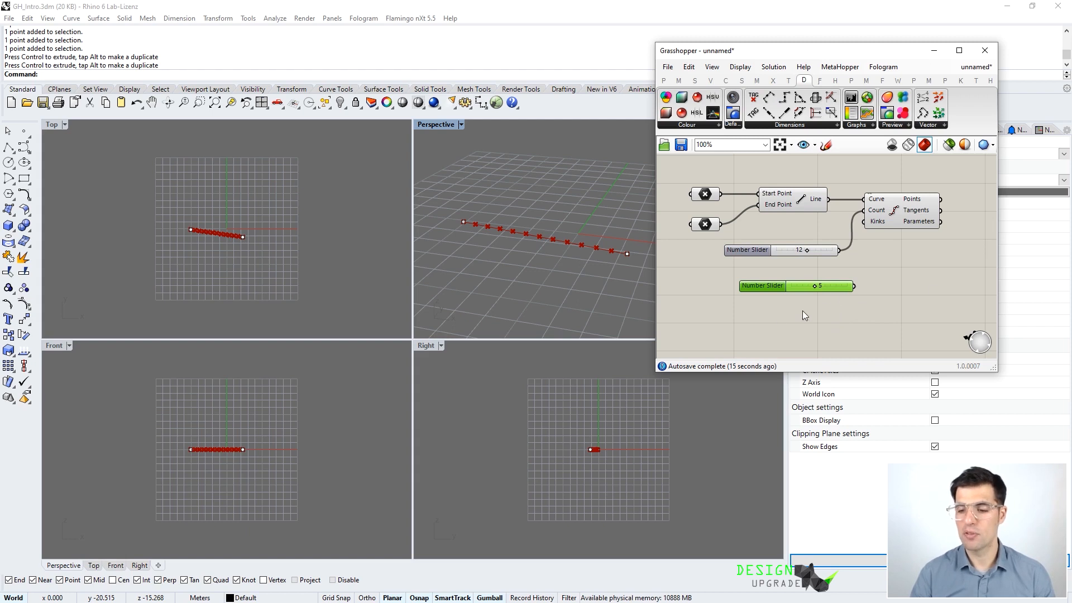
- Create a two-decimal number slider with the range 0.00..15.00, set it to 7.65 and place it under the second slider
{"action": "double_click", "coordinate": [776, 313]}
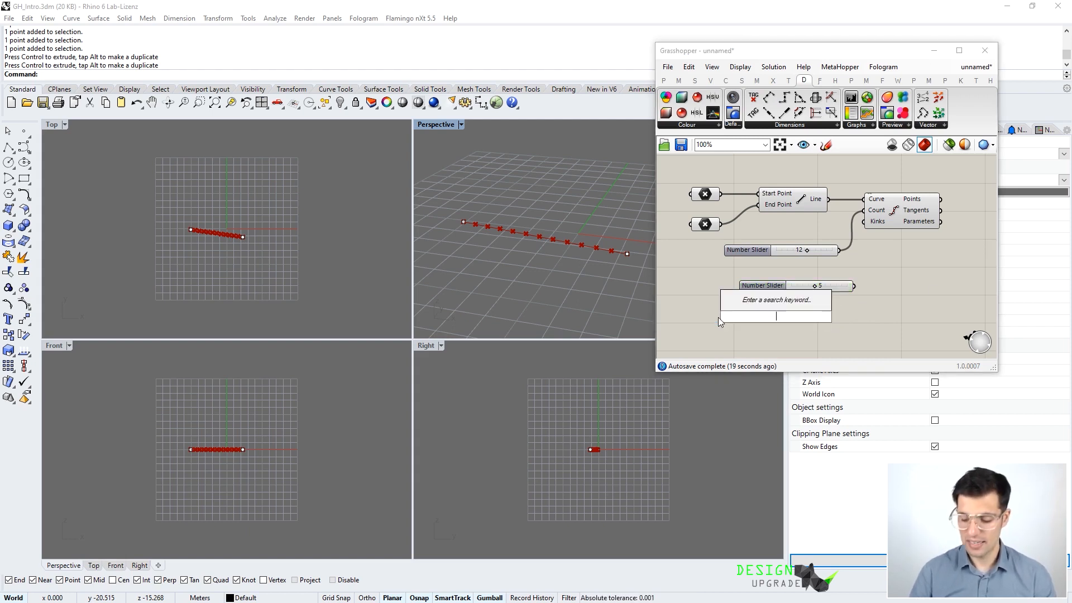
{"action": "type", "text": "0."}
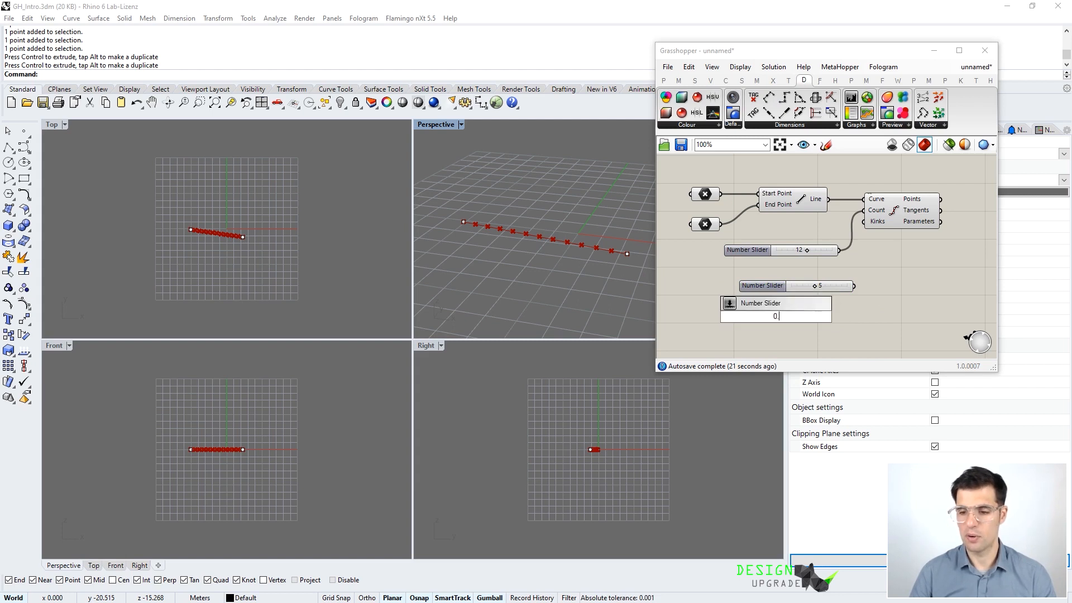
{"action": "type", "text": "00."}
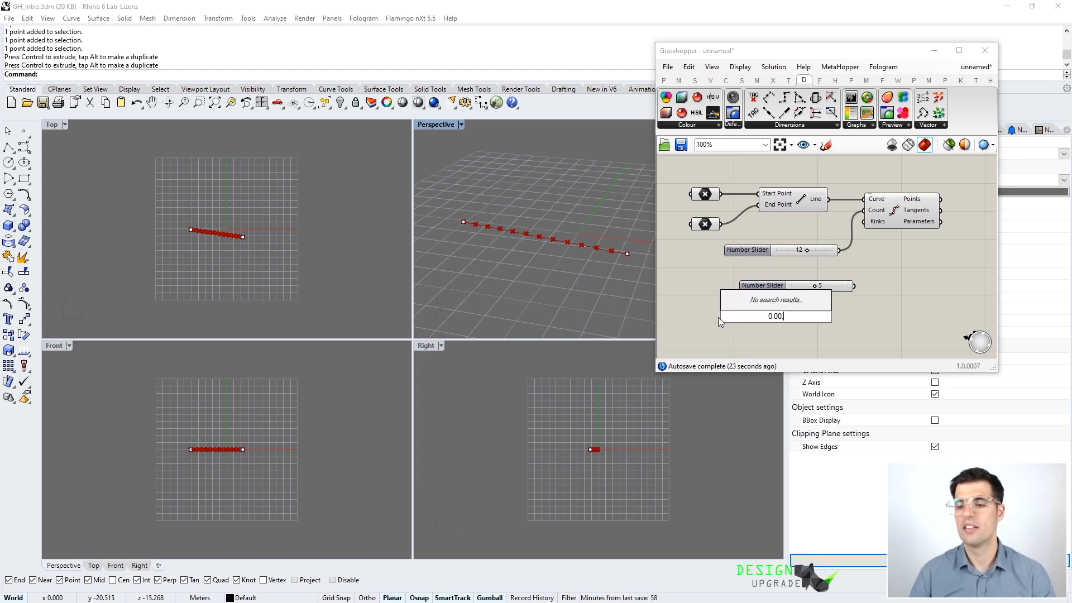
{"action": "type", "text": ".15"}
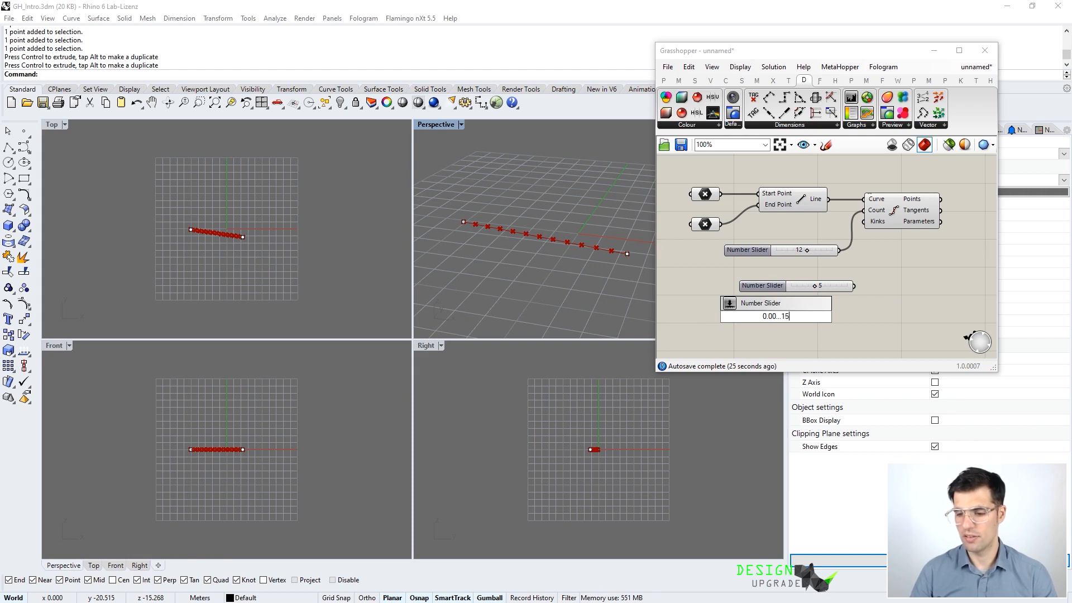
{"action": "type", "text": ".00"}
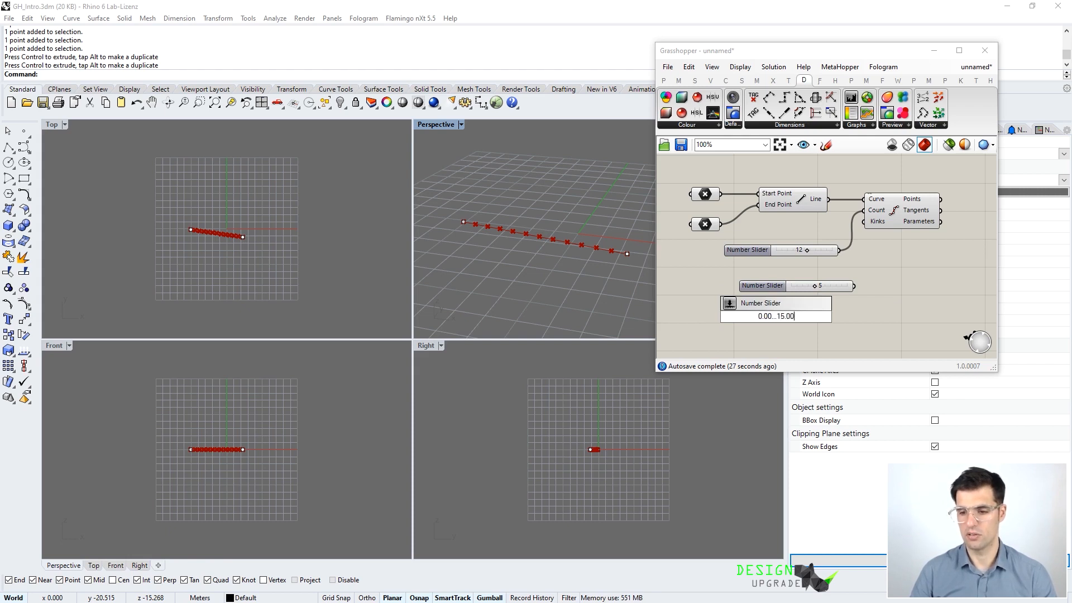
{"action": "key", "text": "Return"}
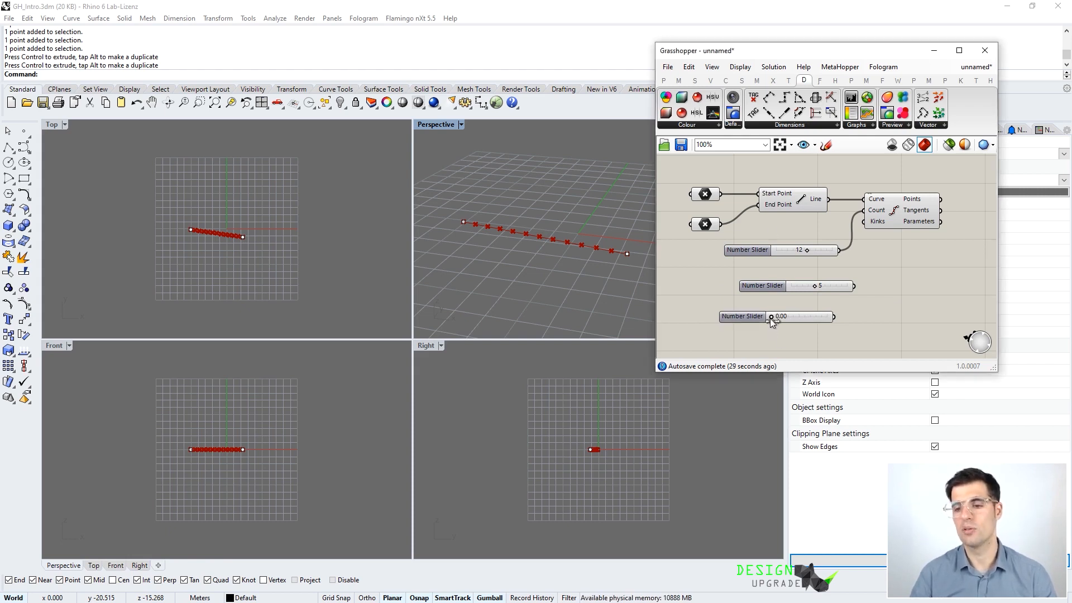
{"action": "left_click_drag", "start_coordinate": [810, 324], "coordinate": [793, 307]}
{"action": "left_click", "coordinate": [784, 325]}
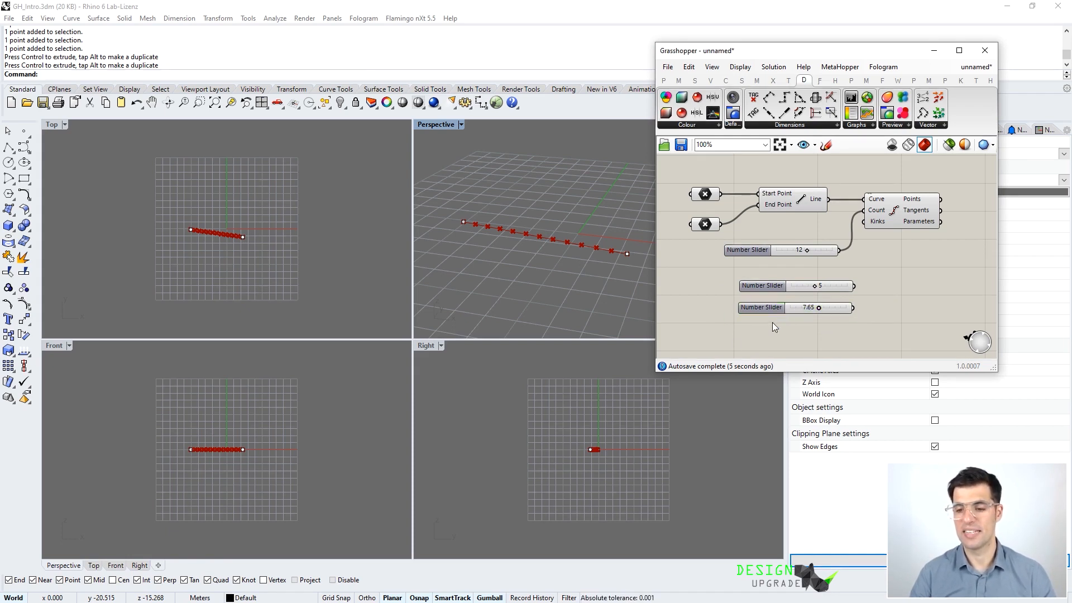
- Create a number slider from 2 to 8 with initial value 5 (2..5..8), set it to 8 and place it beneath the others
{"action": "double_click", "coordinate": [746, 335]}
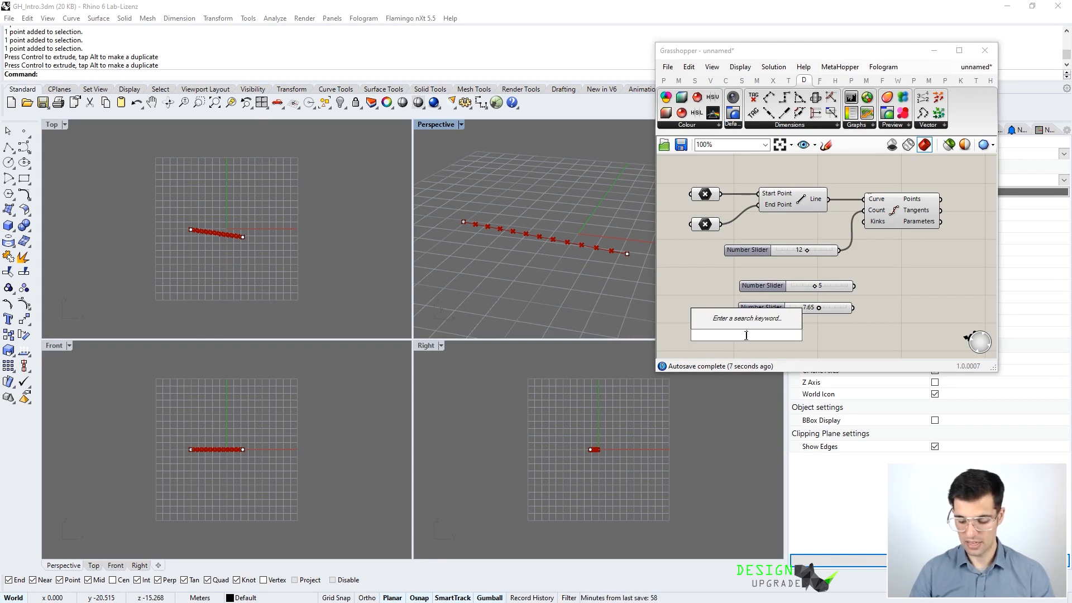
{"action": "type", "text": "2..5"}
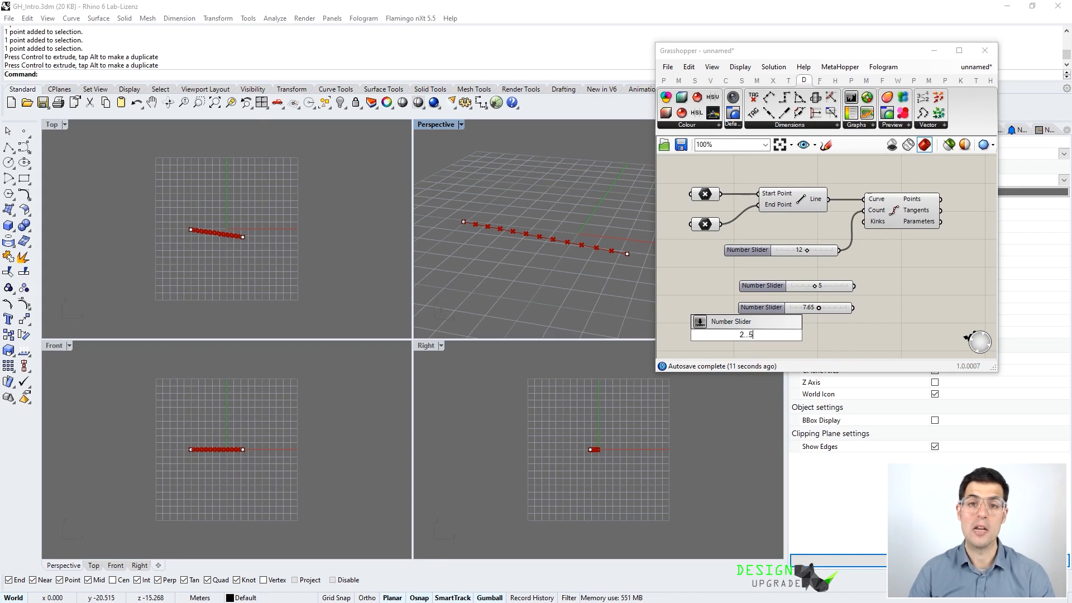
{"action": "type", "text": "."}
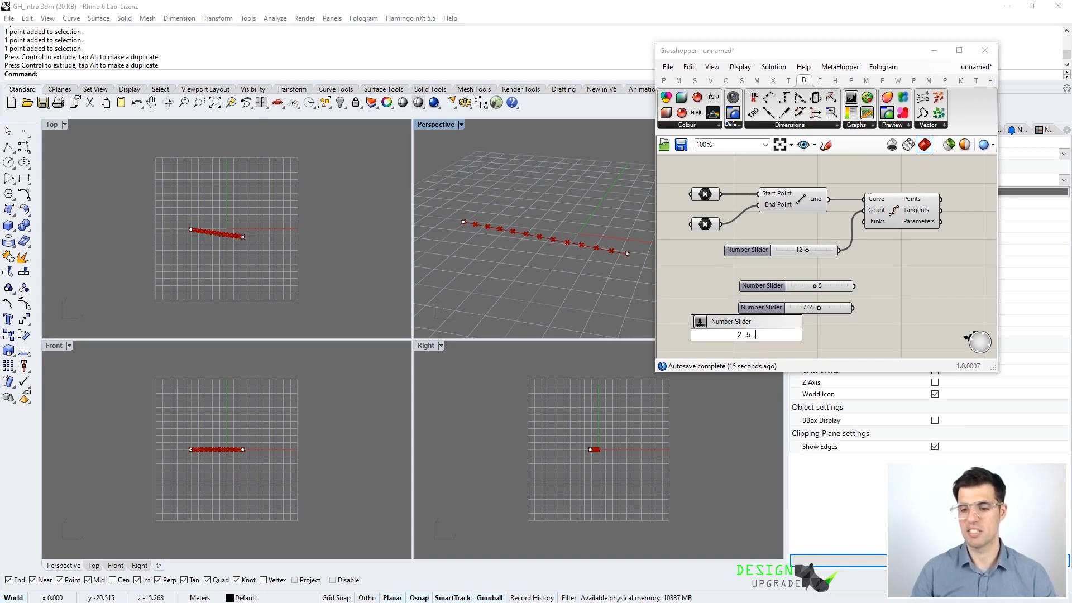
{"action": "type", "text": ".8"}
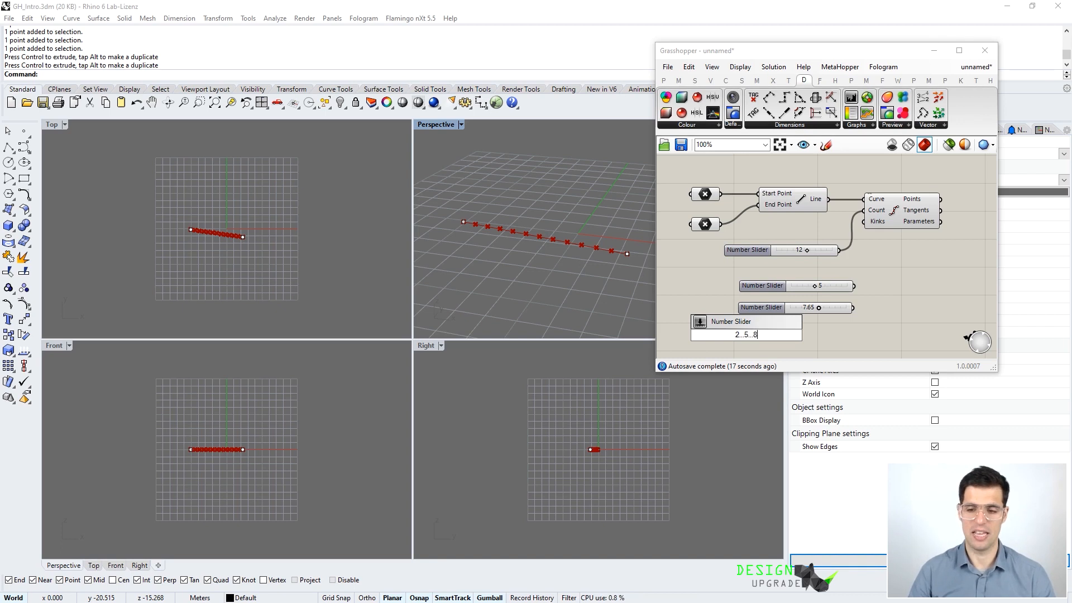
{"action": "key", "text": "Return"}
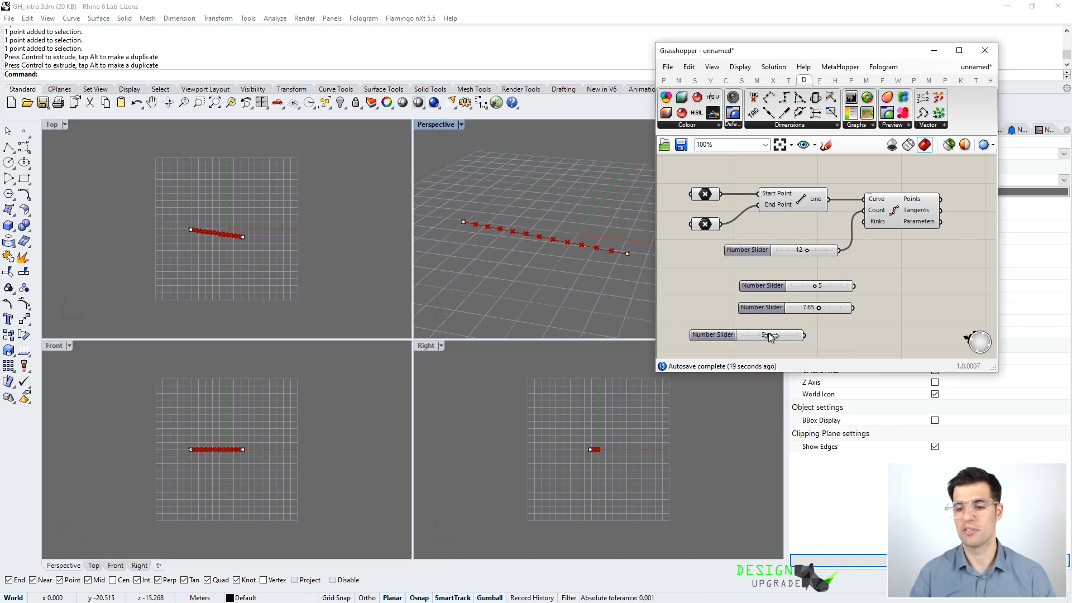
{"action": "left_click_drag", "start_coordinate": [769, 333], "coordinate": [815, 329]}
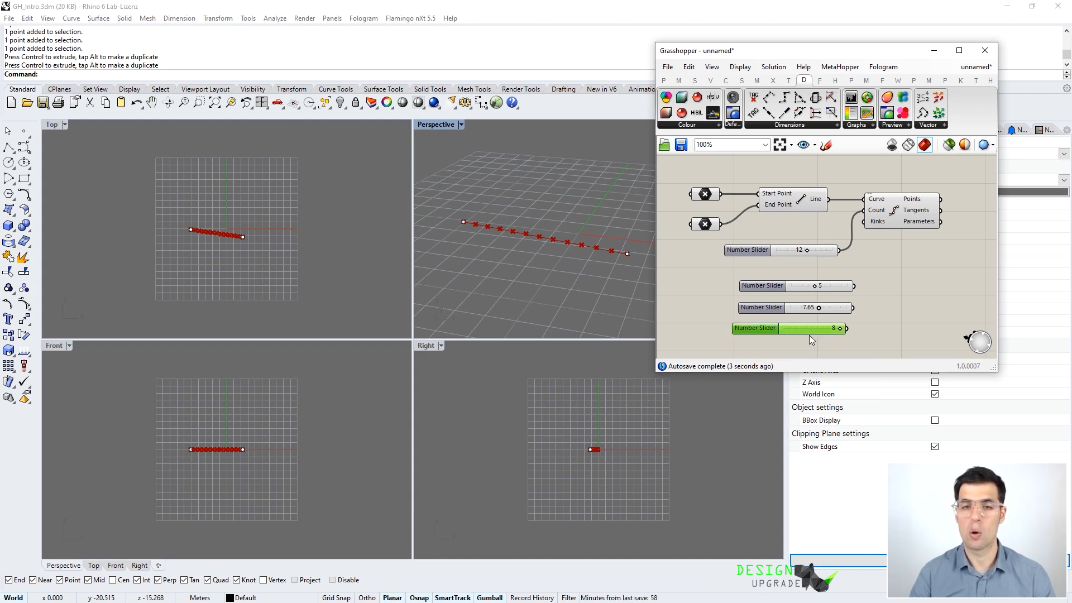
- Delete the three unconnected number sliders below the one wired to Divide Curve
{"action": "left_click_drag", "start_coordinate": [715, 265], "coordinate": [899, 346]}
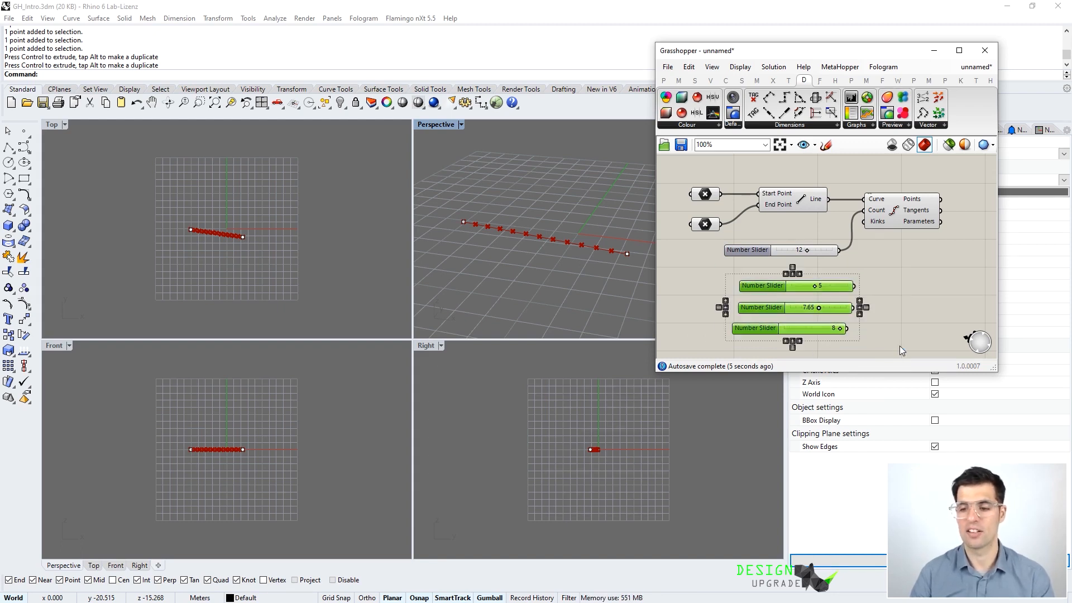
{"action": "key", "text": "Delete"}
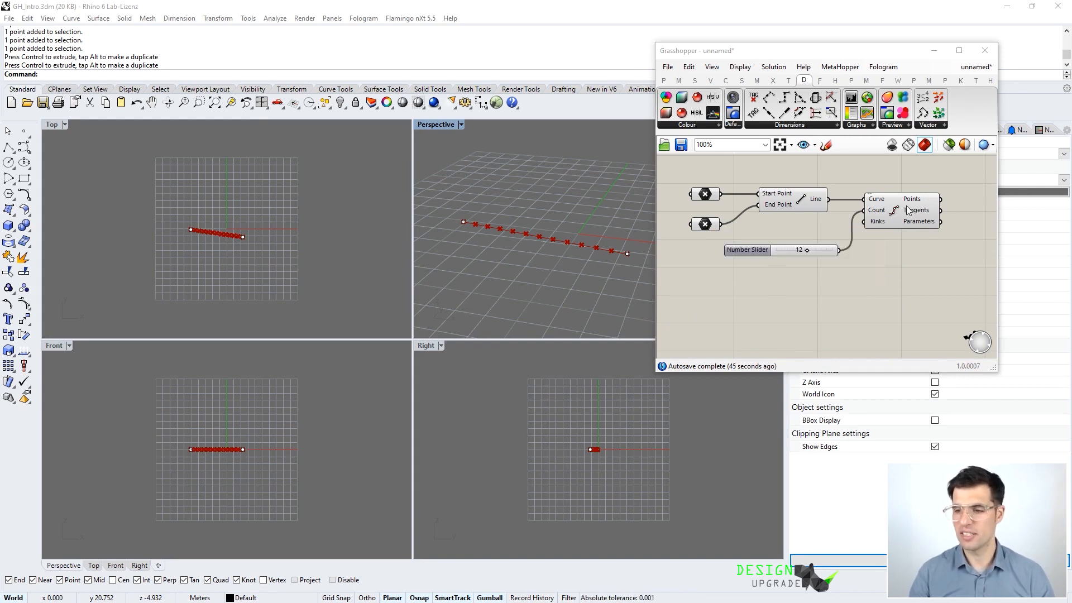
{"action": "mouse_move", "coordinate": [911, 203]}
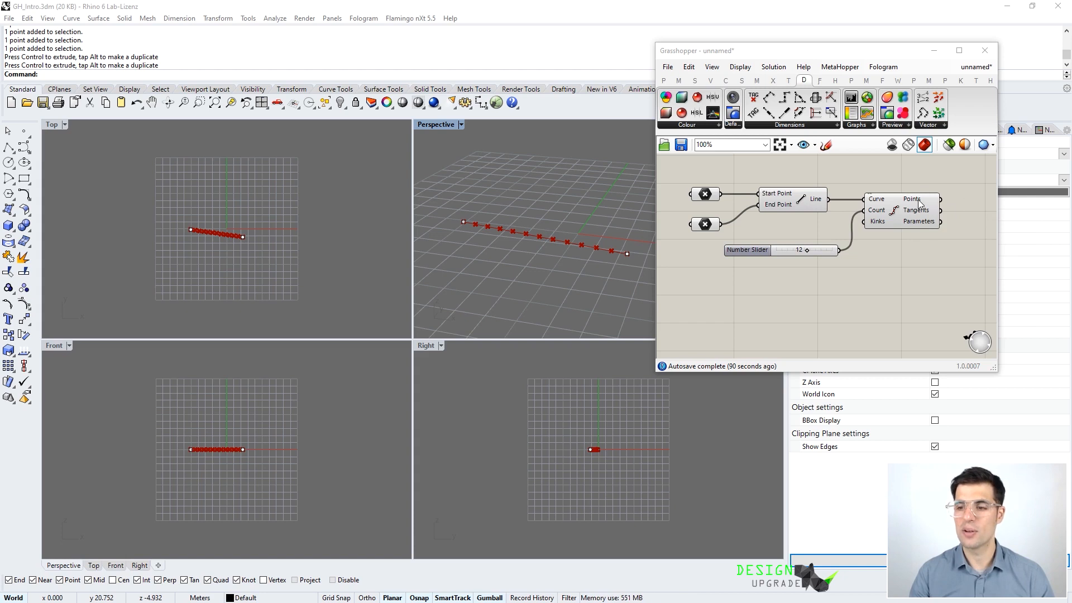
- Place a Panel beside Divide Curve and connect the Points output to it
{"action": "right_click_drag", "start_coordinate": [959, 186], "coordinate": [769, 130]}
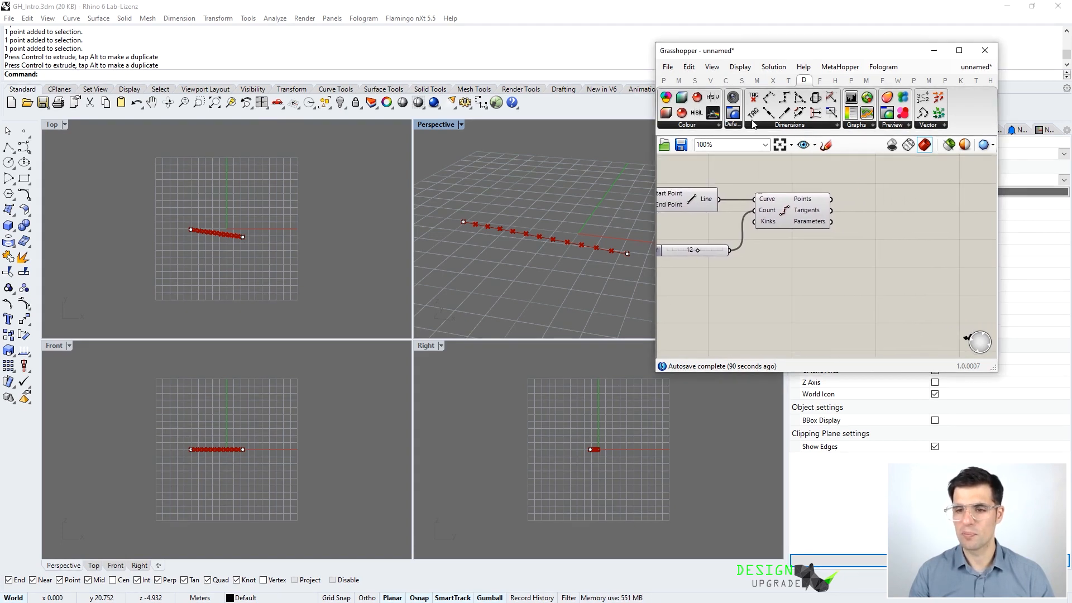
{"action": "left_click", "coordinate": [668, 82]}
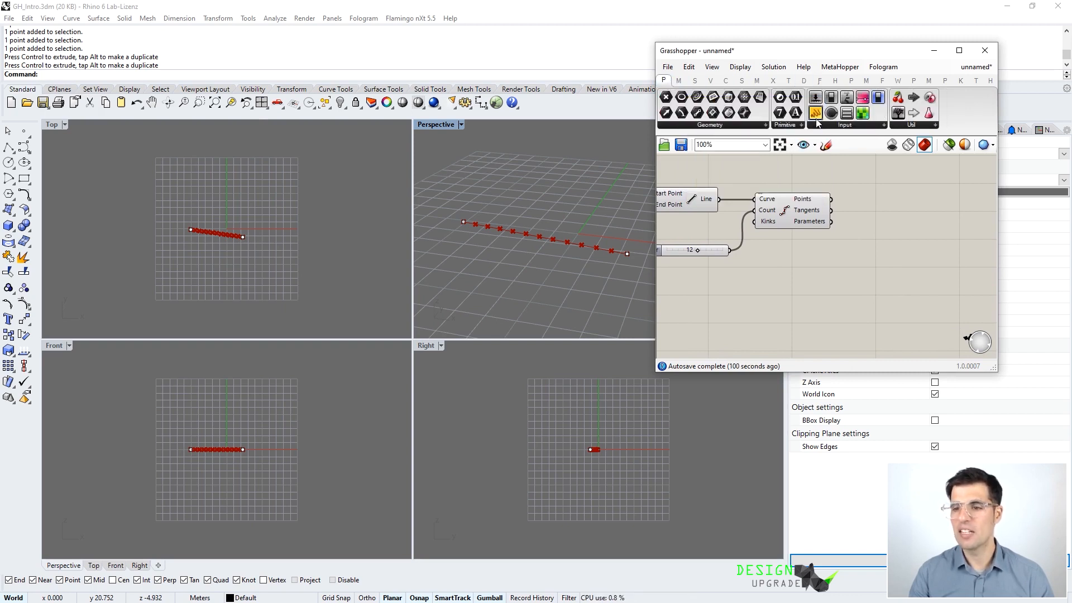
{"action": "left_click_drag", "start_coordinate": [816, 118], "coordinate": [915, 219]}
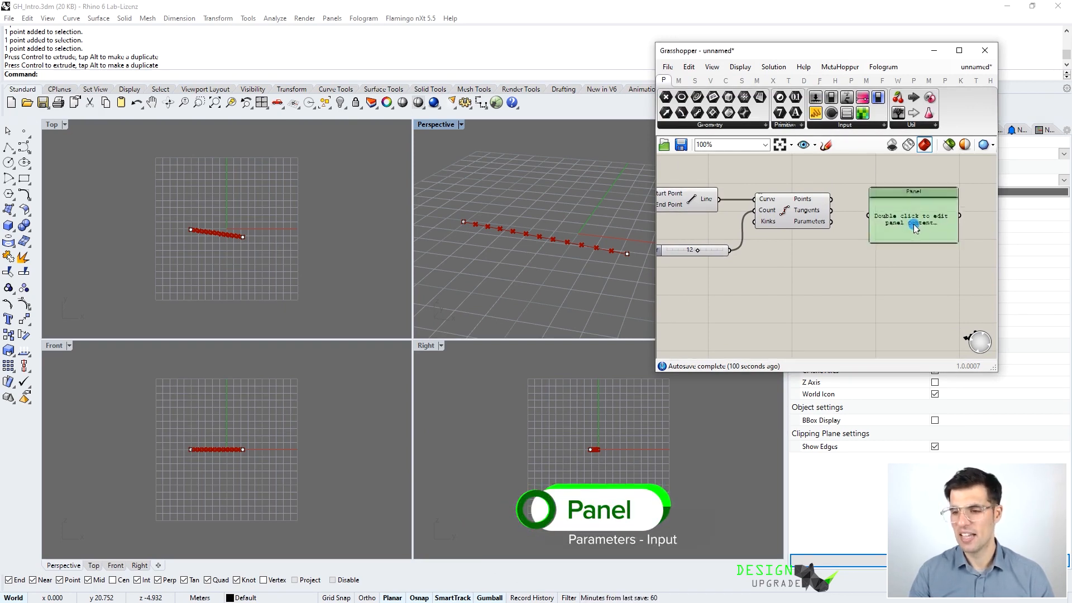
{"action": "right_click_drag", "start_coordinate": [908, 243], "coordinate": [903, 252]}
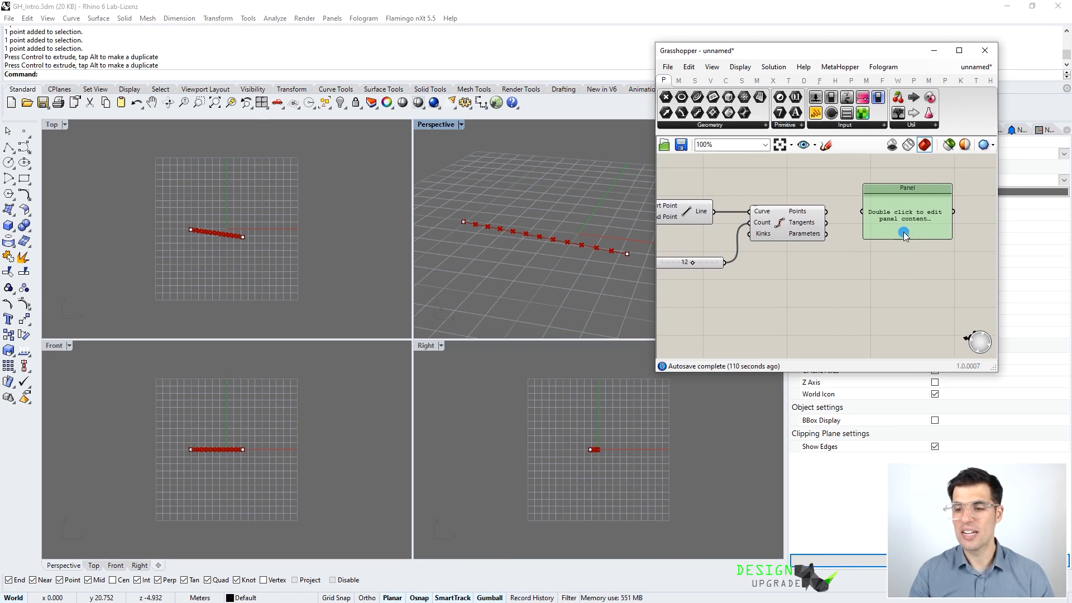
{"action": "left_click_drag", "start_coordinate": [904, 232], "coordinate": [906, 229]}
{"action": "left_click_drag", "start_coordinate": [827, 211], "coordinate": [909, 217]}
{"action": "right_click_drag", "start_coordinate": [955, 216], "coordinate": [914, 210]}
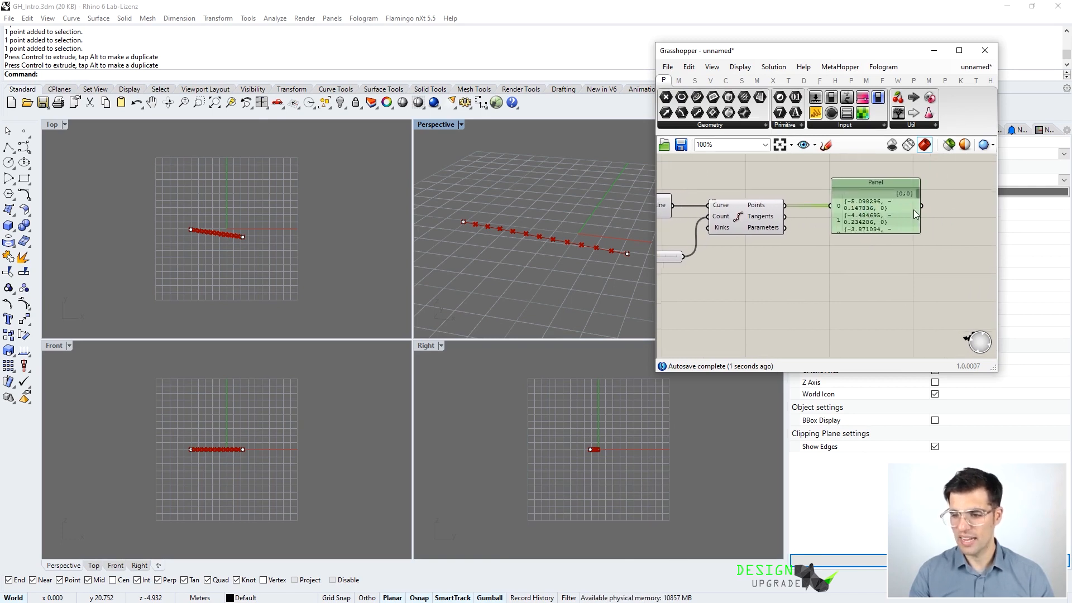
- Resize the panel to fit the full list of point coordinates, one per line, and align it beside Divide Curve
{"action": "left_click_drag", "start_coordinate": [916, 230], "coordinate": [916, 382]}
{"action": "mouse_move", "coordinate": [891, 290]}
{"action": "left_mouse_down"}
{"action": "mouse_move", "coordinate": [913, 234]}
{"action": "mouse_move", "coordinate": [989, 244]}
{"action": "mouse_move", "coordinate": [897, 289]}
{"action": "left_mouse_up"}
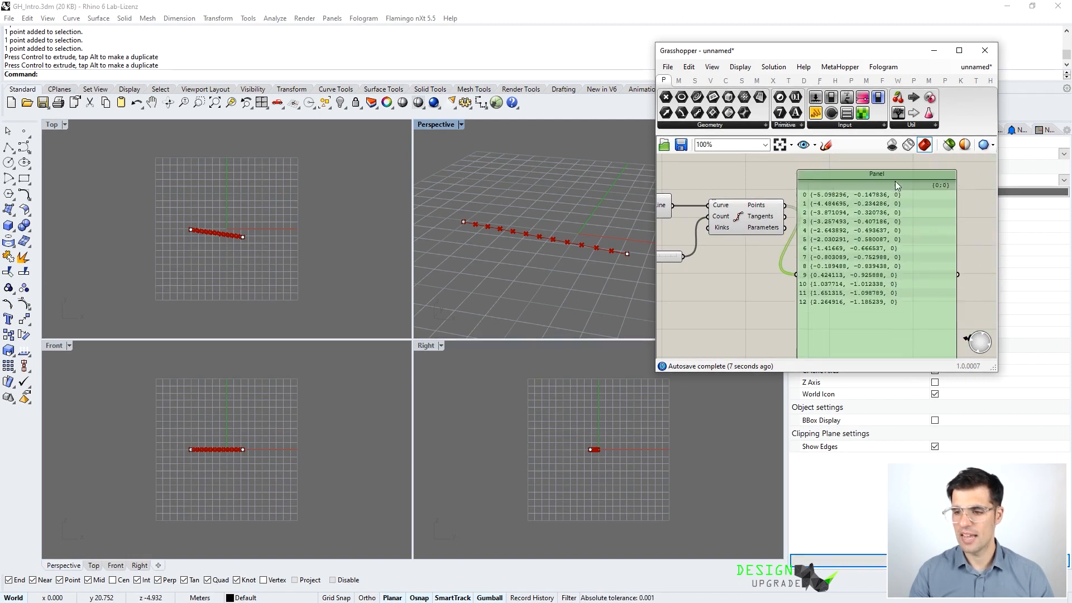
{"action": "left_click_drag", "start_coordinate": [896, 171], "coordinate": [896, 238]}
{"action": "left_click_drag", "start_coordinate": [892, 287], "coordinate": [910, 184]}
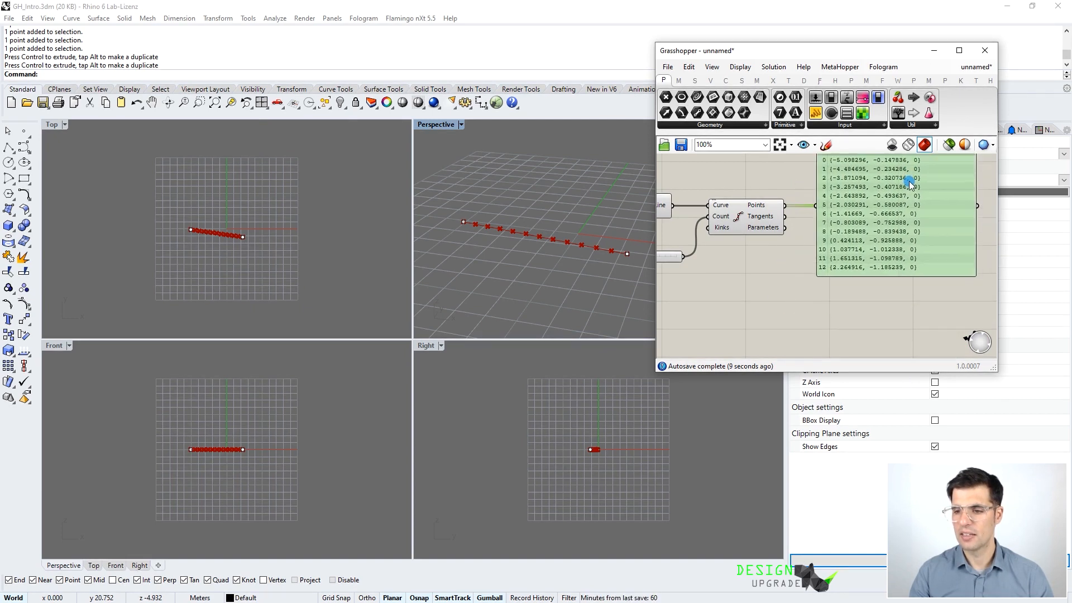
{"action": "right_click_drag", "start_coordinate": [915, 187], "coordinate": [900, 234]}
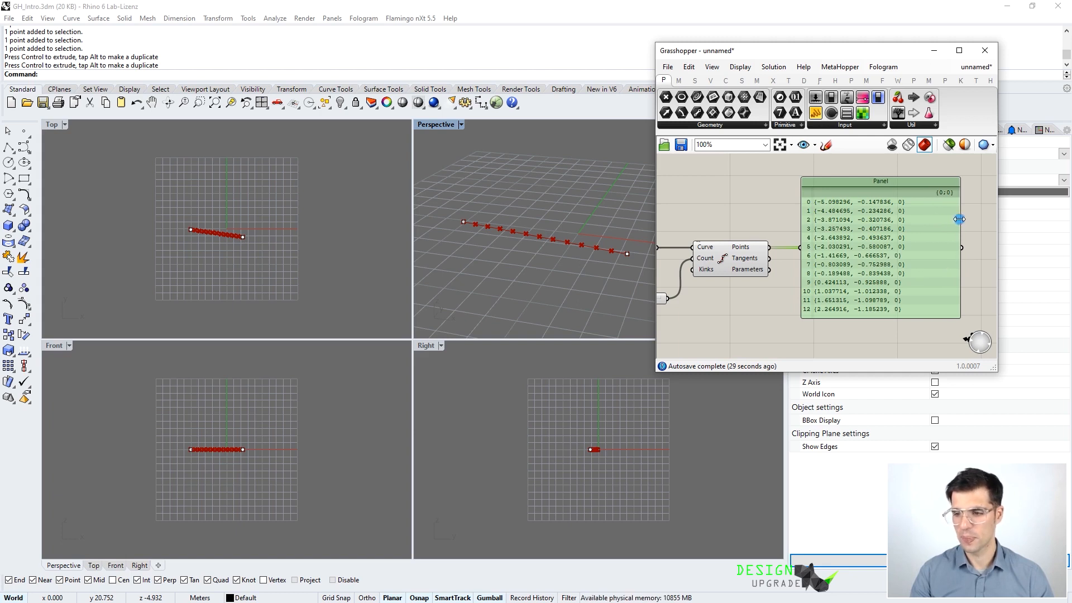
{"action": "left_click_drag", "start_coordinate": [961, 219], "coordinate": [929, 219]}
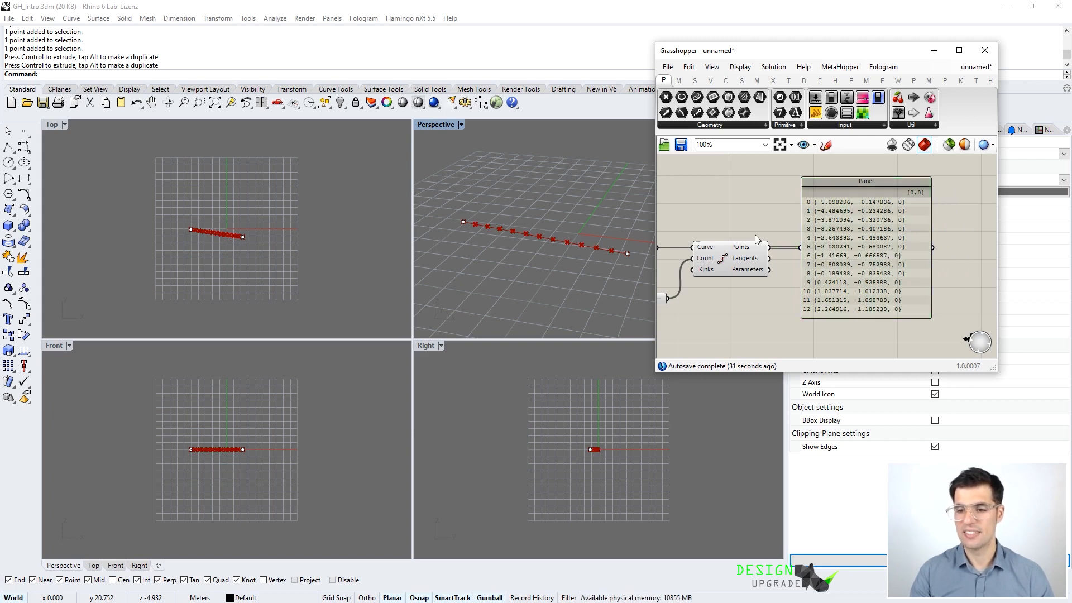
- Add a Point List component below the panel and connect Divide Curve's Points output to its Points input
{"action": "mouse_move", "coordinate": [756, 247]}
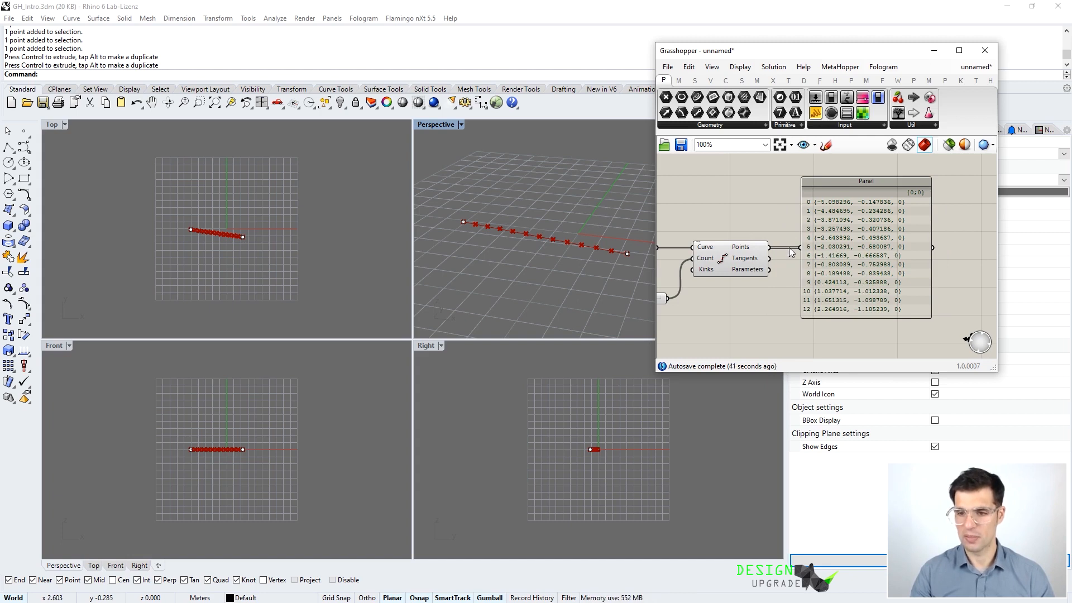
{"action": "left_click", "coordinate": [805, 81]}
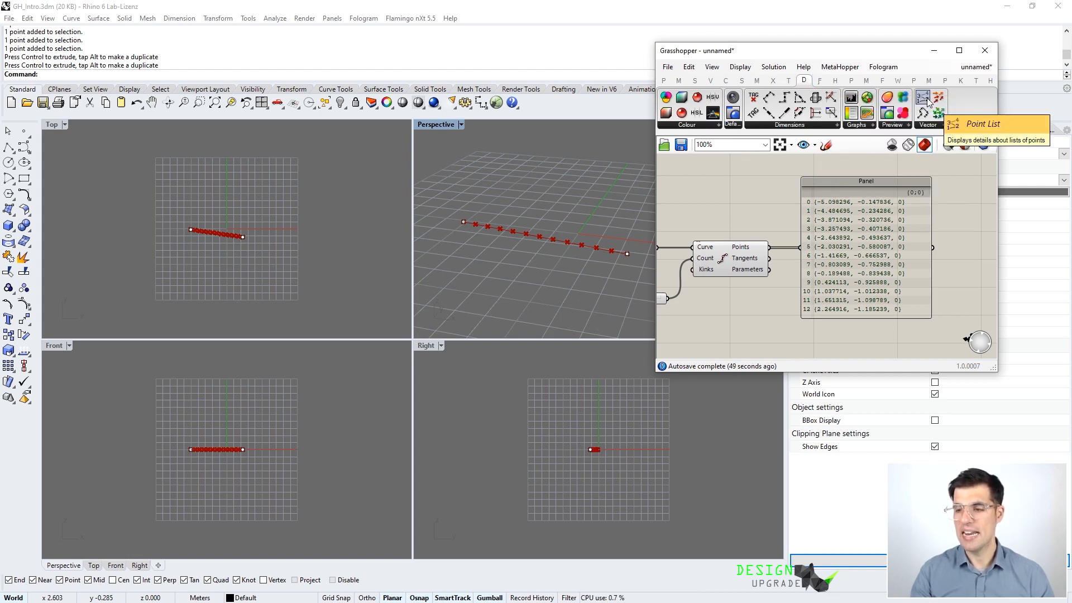
{"action": "left_click_drag", "start_coordinate": [928, 101], "coordinate": [780, 332]}
{"action": "right_click_drag", "start_coordinate": [779, 329], "coordinate": [772, 252]}
{"action": "left_click_drag", "start_coordinate": [772, 271], "coordinate": [816, 285]}
{"action": "right_click_drag", "start_coordinate": [782, 252], "coordinate": [791, 267]}
{"action": "left_click", "coordinate": [791, 264]}
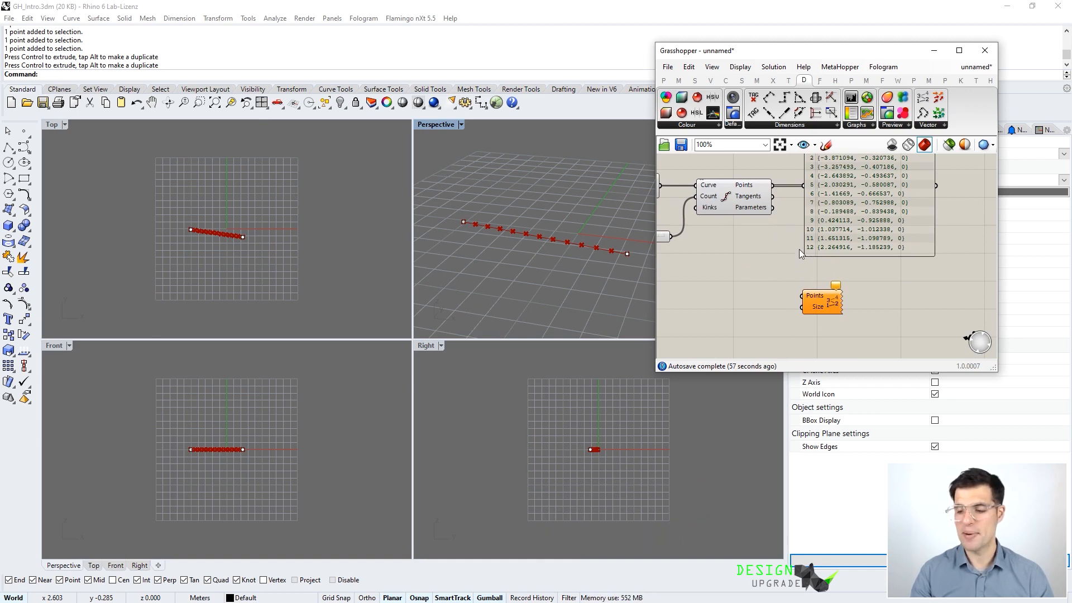
{"action": "left_click_drag", "start_coordinate": [773, 185], "coordinate": [801, 294]}
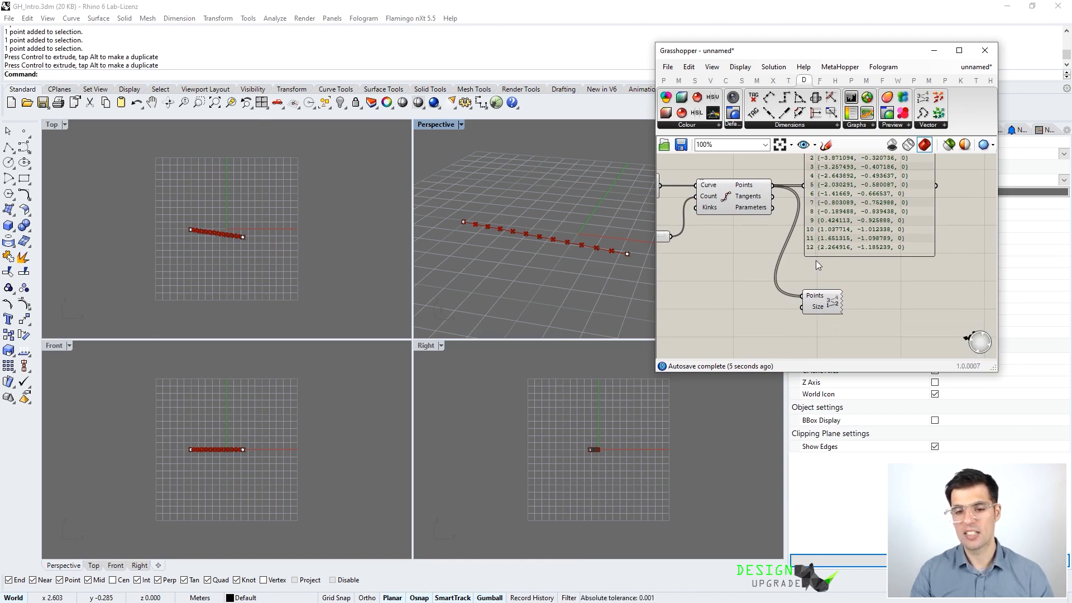
- Create a number slider set to 0.5 and connect it to the Size input of Point List
{"action": "double_click", "coordinate": [749, 311]}
{"action": "type", "text": "0.5"}
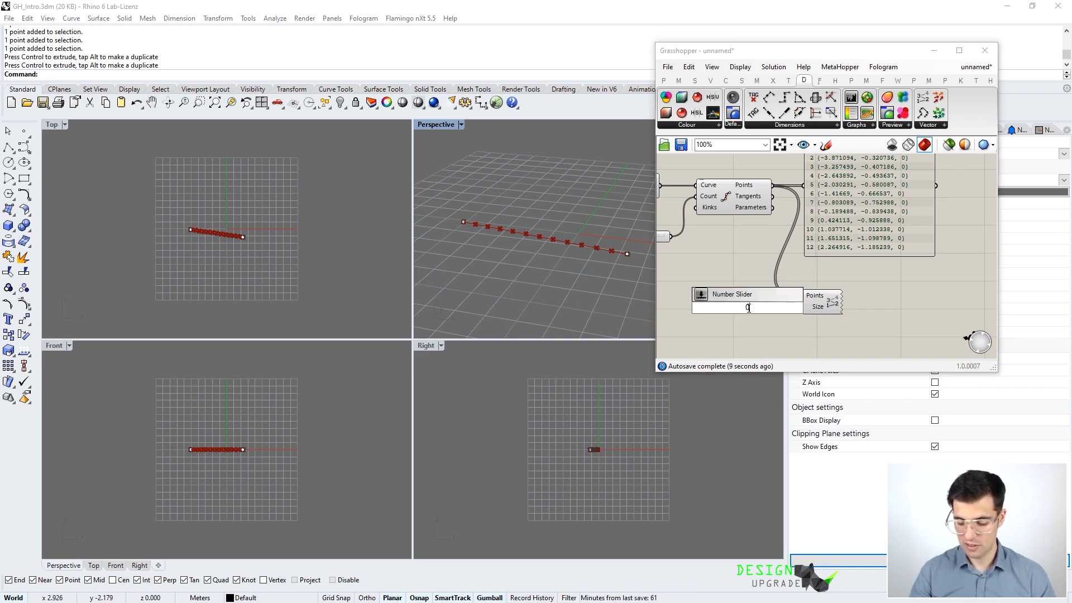
{"action": "left_click", "coordinate": [729, 310]}
{"action": "left_click_drag", "start_coordinate": [728, 311], "coordinate": [841, 304]}
{"action": "left_click", "coordinate": [859, 281]}
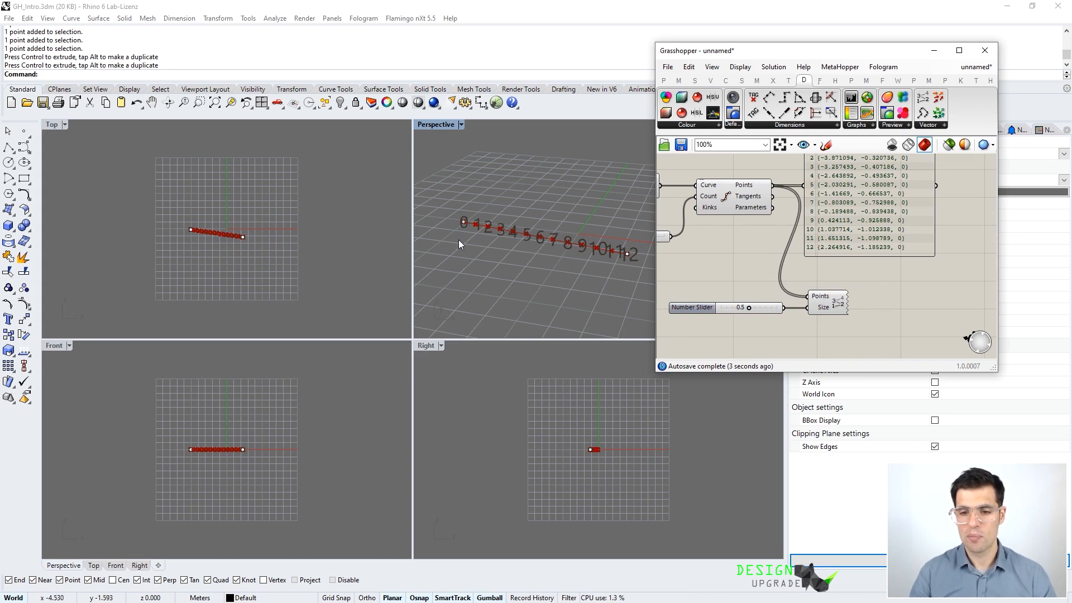
{"action": "right_click_drag", "start_coordinate": [584, 220], "coordinate": [577, 232], "text": "shift"}
{"action": "right_click_drag", "start_coordinate": [819, 247], "coordinate": [867, 285]}
{"action": "scroll", "coordinate": [860, 281], "scroll_direction": "down", "scroll_amount": 1}
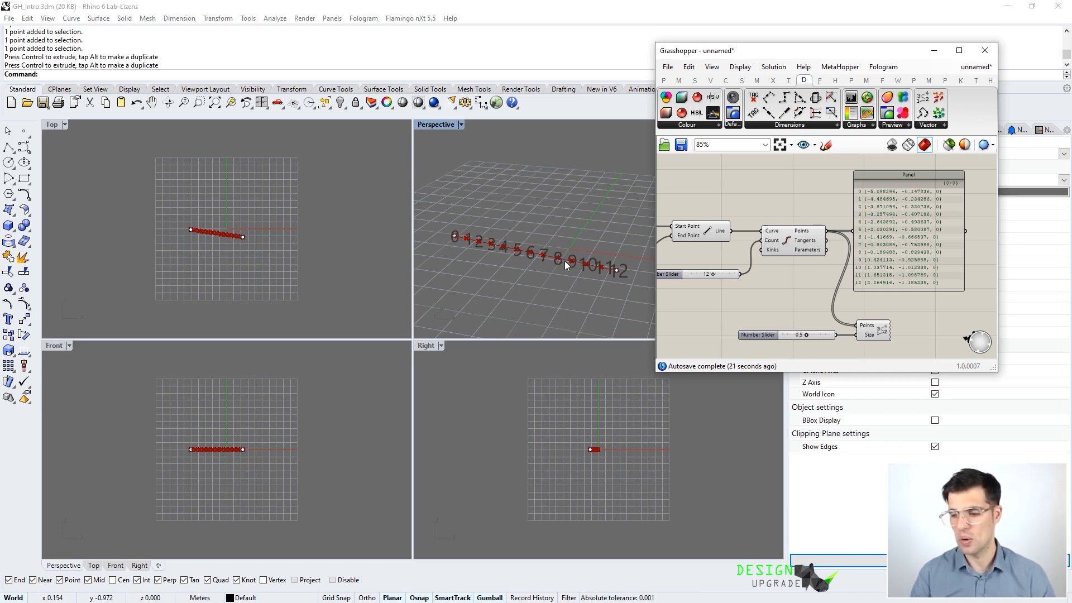
- Maximize the Grasshopper window and examine how the definition's components are wired together
{"action": "left_click", "coordinate": [959, 50]}
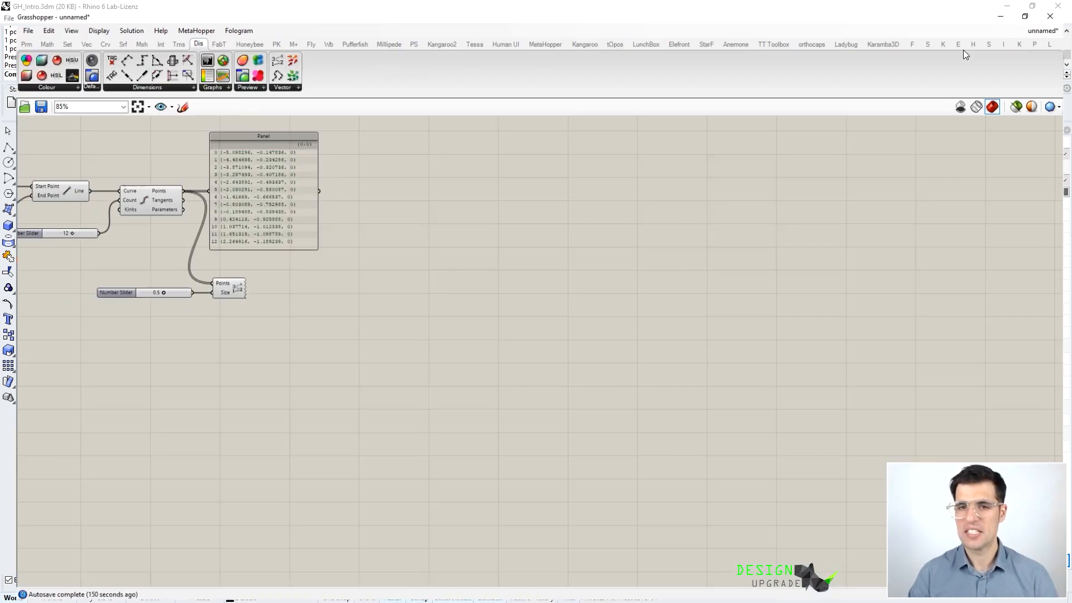
{"action": "right_click_drag", "start_coordinate": [277, 196], "coordinate": [500, 239]}
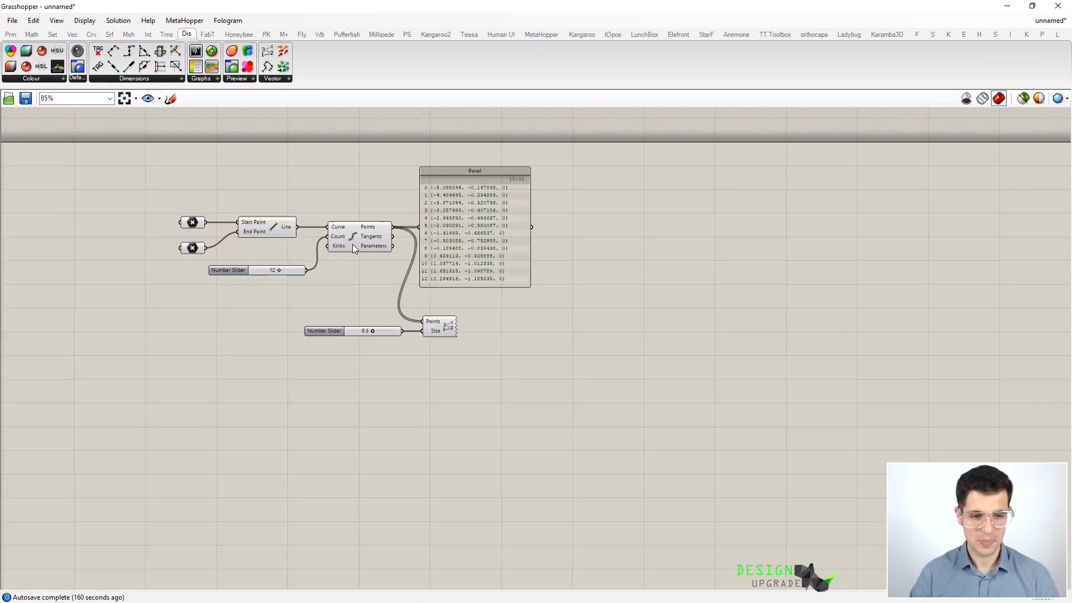
{"action": "scroll", "coordinate": [363, 210], "scroll_direction": "up", "scroll_amount": 2}
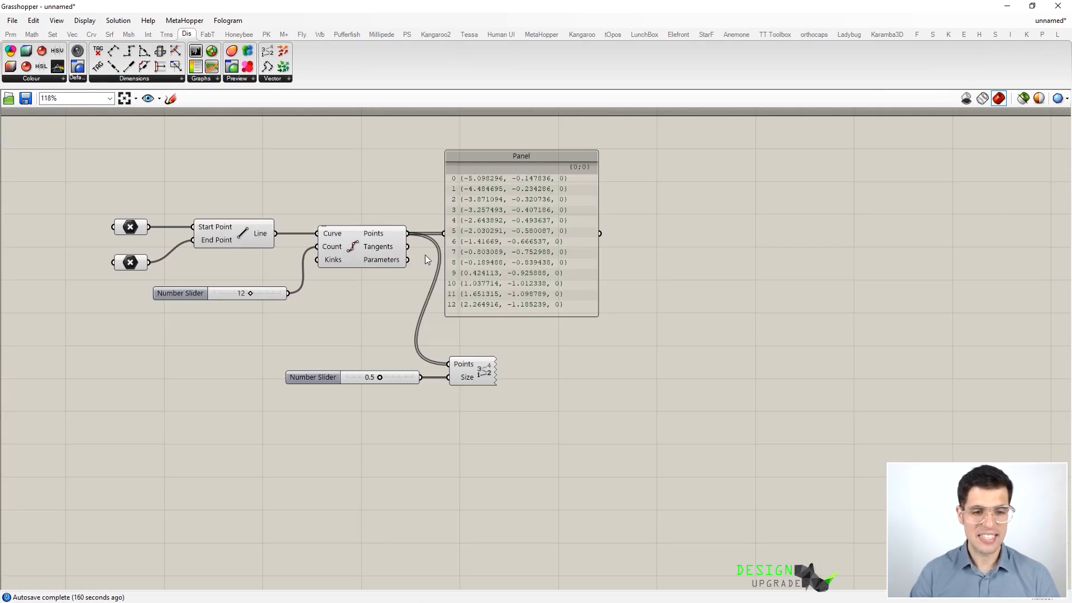
{"action": "mouse_move", "coordinate": [378, 238]}
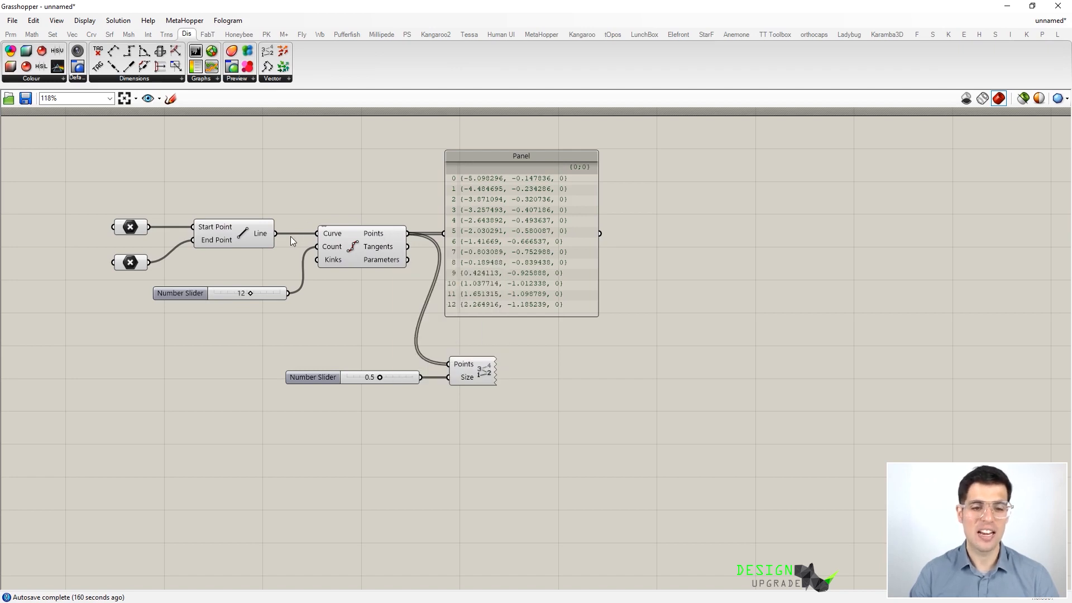
{"action": "right_click_drag", "start_coordinate": [589, 318], "coordinate": [504, 310]}
{"action": "right_click_drag", "start_coordinate": [597, 293], "coordinate": [601, 297]}
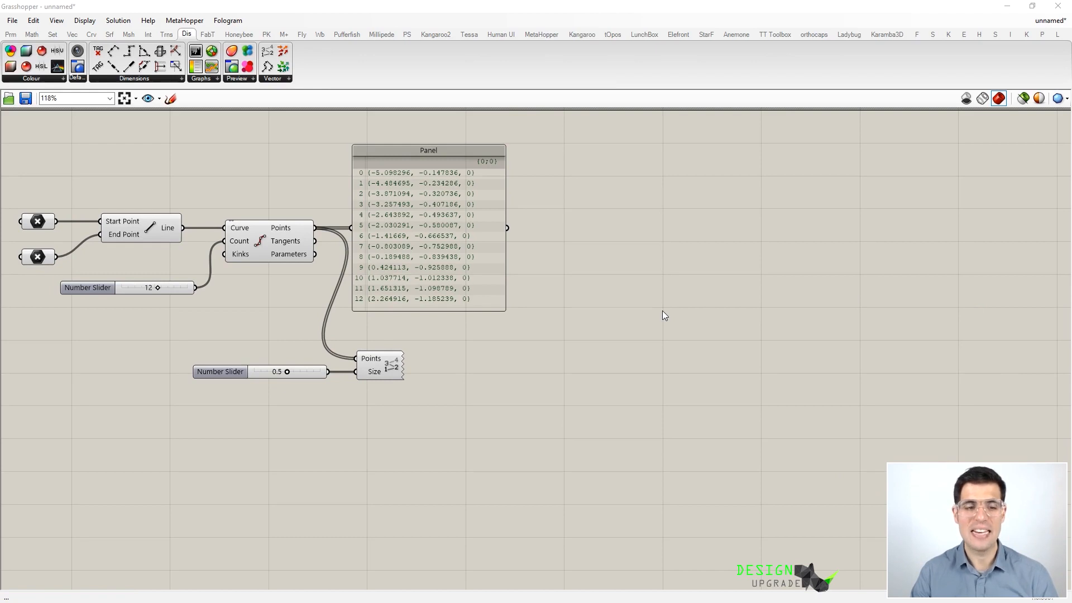
{"action": "right_click_drag", "start_coordinate": [277, 292], "coordinate": [464, 322]}
{"action": "scroll", "coordinate": [245, 280], "scroll_direction": "up", "scroll_amount": 2}
{"action": "right_click_drag", "start_coordinate": [254, 277], "coordinate": [328, 324]}
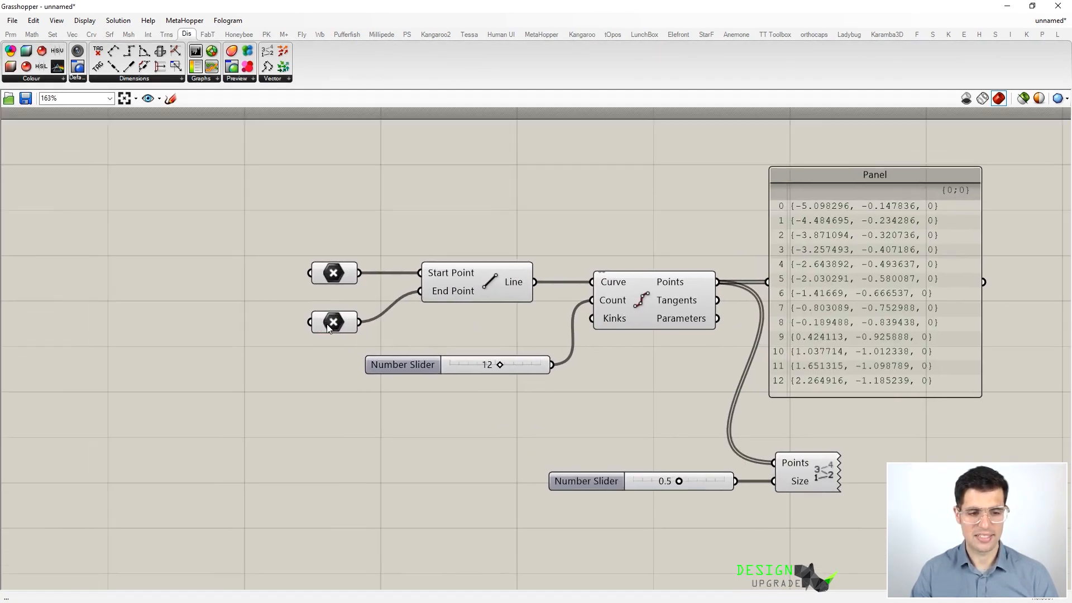
{"action": "scroll", "coordinate": [330, 323], "scroll_direction": "down", "scroll_amount": 1}
{"action": "scroll", "coordinate": [438, 227], "scroll_direction": "down", "scroll_amount": 3}
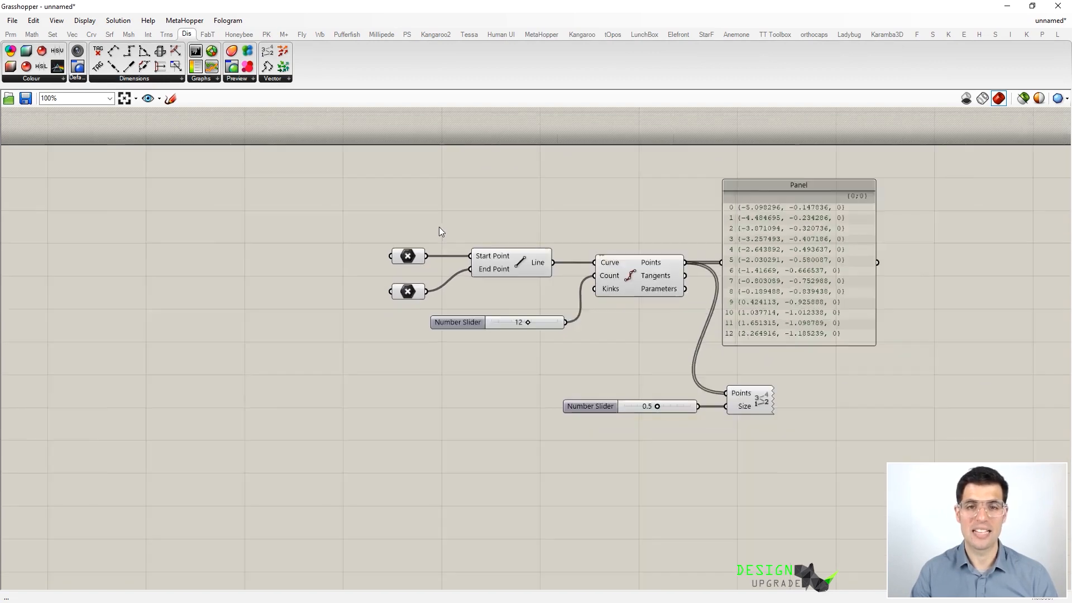
- Left-align the two point parameters with the count slider, and shift the panel slightly farther from Divide Curve
{"action": "scroll", "coordinate": [441, 239], "scroll_direction": "up", "scroll_amount": 4}
{"action": "right_click_drag", "start_coordinate": [487, 243], "coordinate": [367, 247]}
{"action": "left_click_drag", "start_coordinate": [348, 417], "coordinate": [184, 216]}
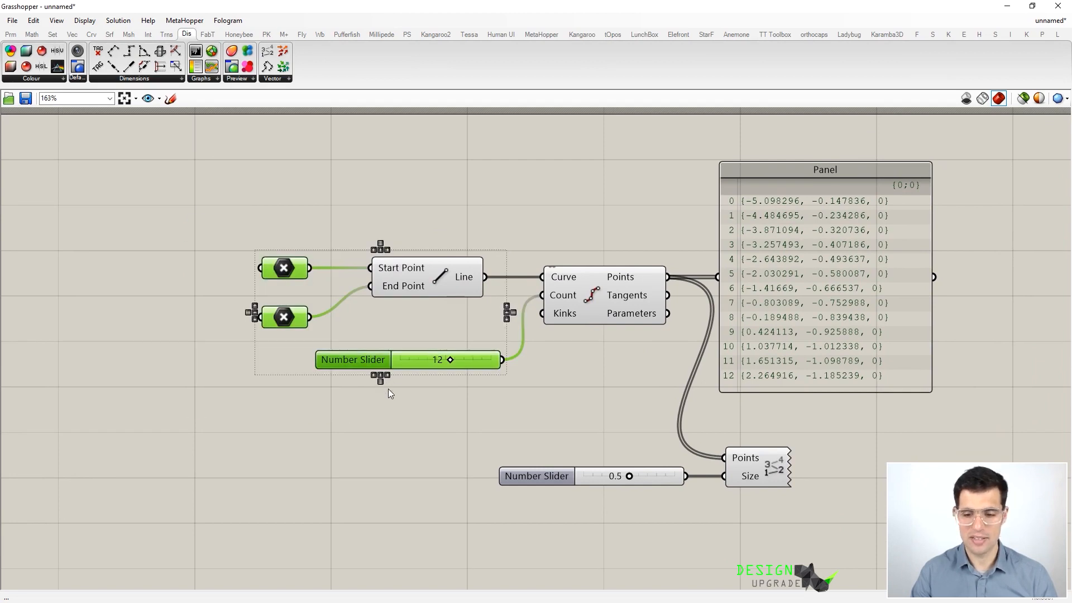
{"action": "left_click", "coordinate": [375, 254]}
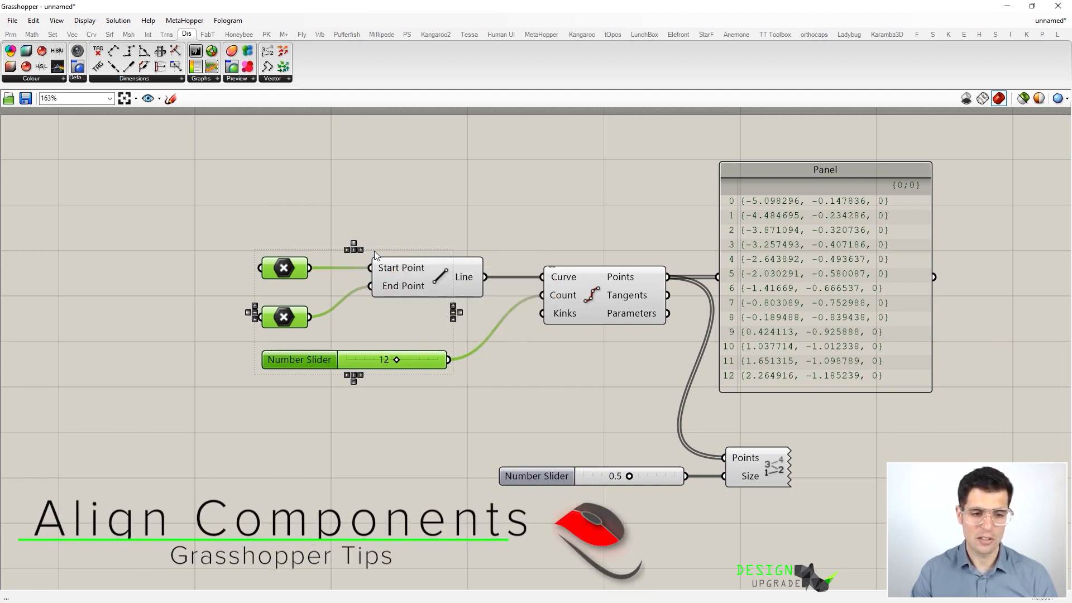
{"action": "left_click", "coordinate": [345, 213]}
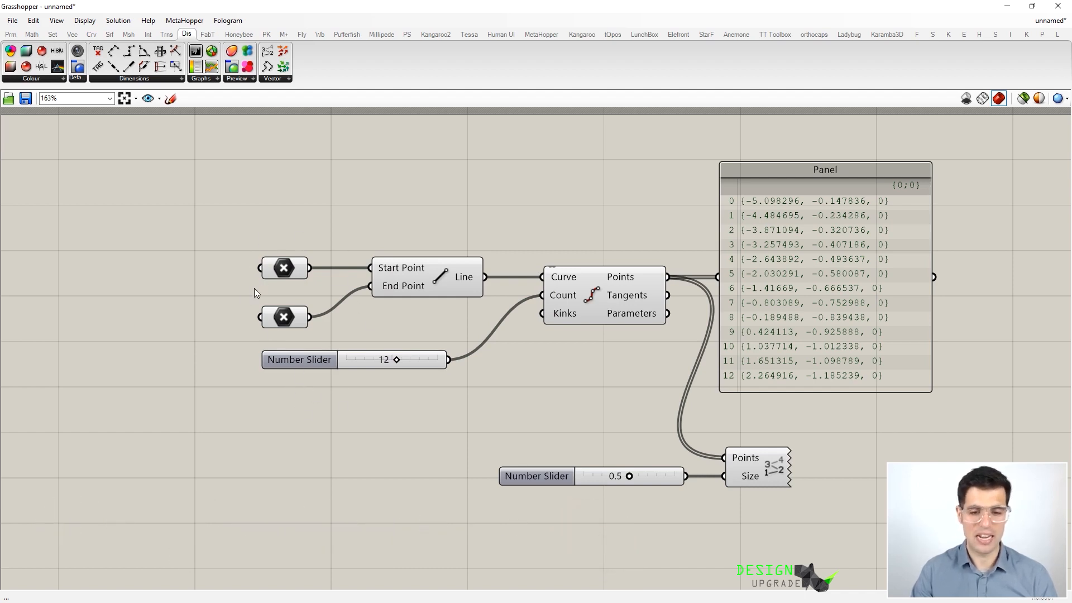
{"action": "left_click_drag", "start_coordinate": [870, 341], "coordinate": [895, 341]}
- Group all components of the definition
{"action": "scroll", "coordinate": [689, 274], "scroll_direction": "down", "scroll_amount": 3}
{"action": "right_click_drag", "start_coordinate": [730, 276], "coordinate": [602, 278]}
{"action": "left_click_drag", "start_coordinate": [248, 143], "coordinate": [780, 481]}
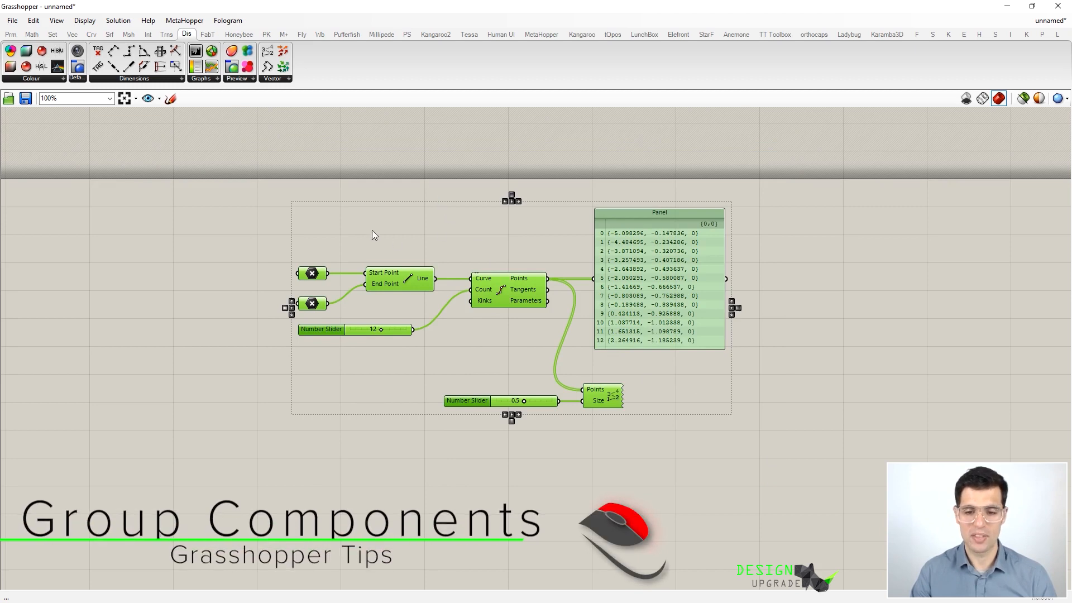
{"action": "right_click", "coordinate": [614, 442]}
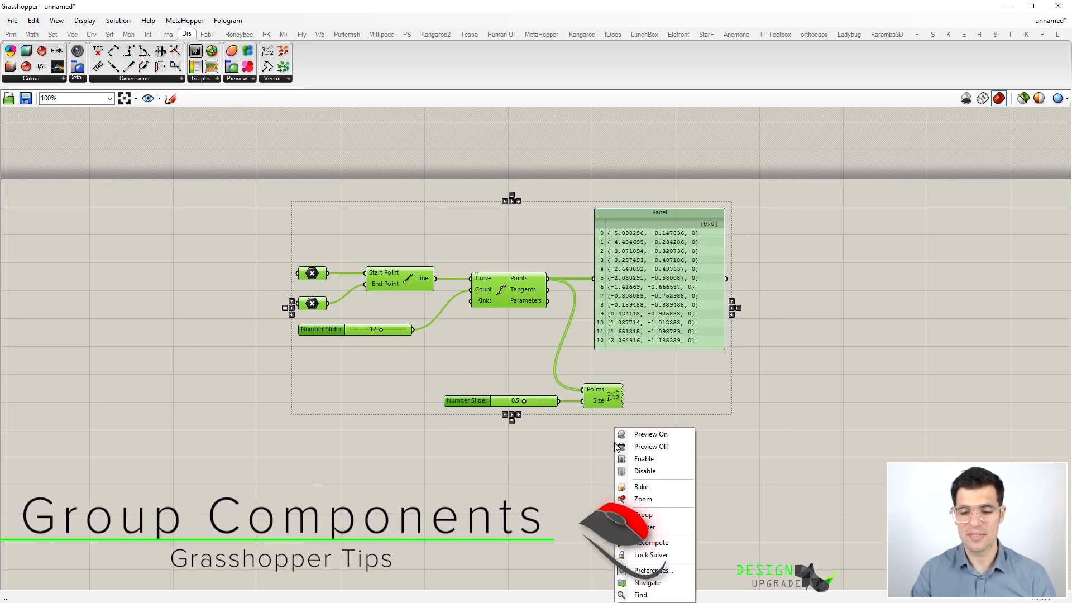
{"action": "left_click", "coordinate": [658, 514]}
{"action": "left_click", "coordinate": [614, 443]}
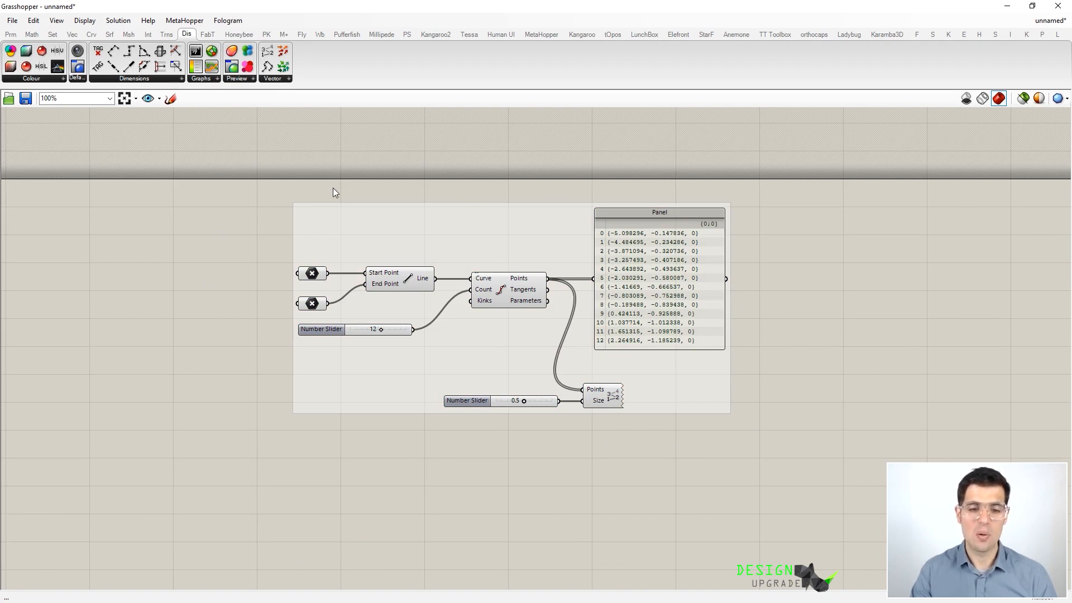
- Move the group with its components across the canvas, and delete the group while keeping the components
{"action": "left_click", "coordinate": [379, 227]}
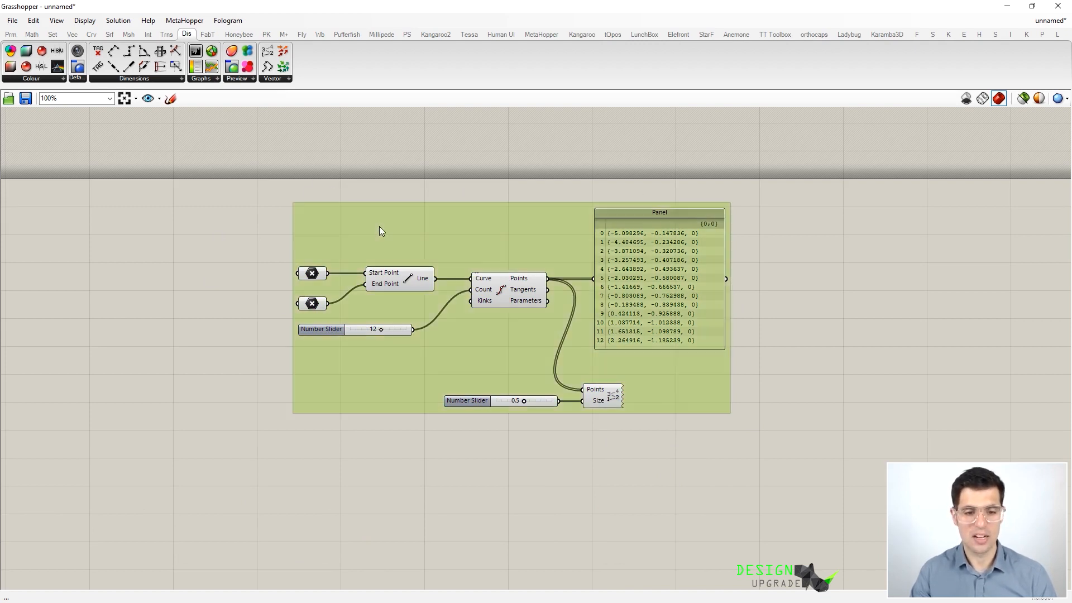
{"action": "left_click_drag", "start_coordinate": [380, 228], "coordinate": [436, 220]}
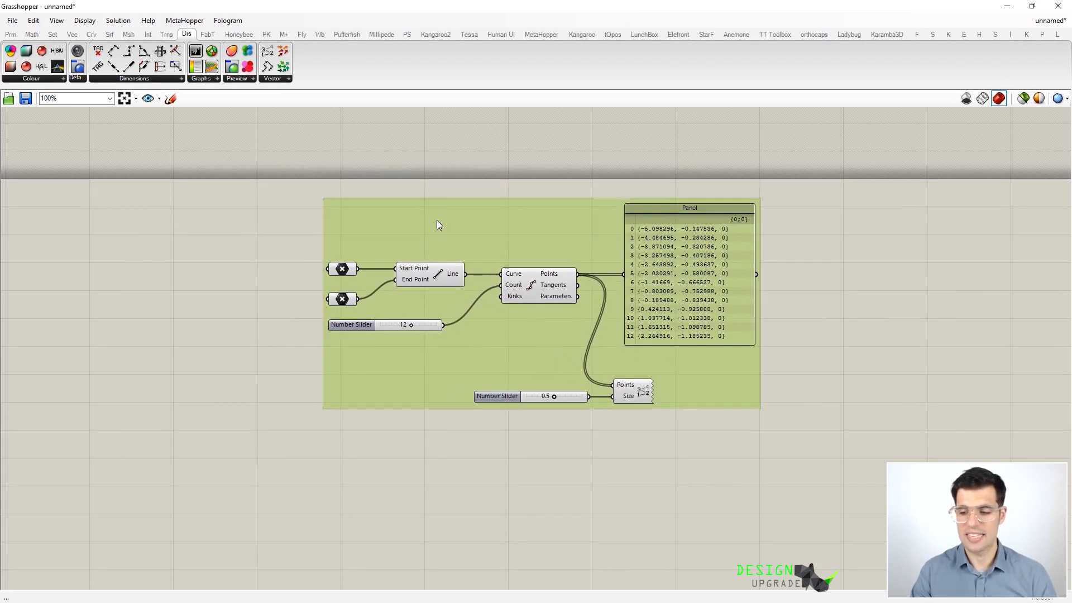
{"action": "left_click", "coordinate": [490, 189]}
{"action": "left_click_drag", "start_coordinate": [489, 211], "coordinate": [473, 213]}
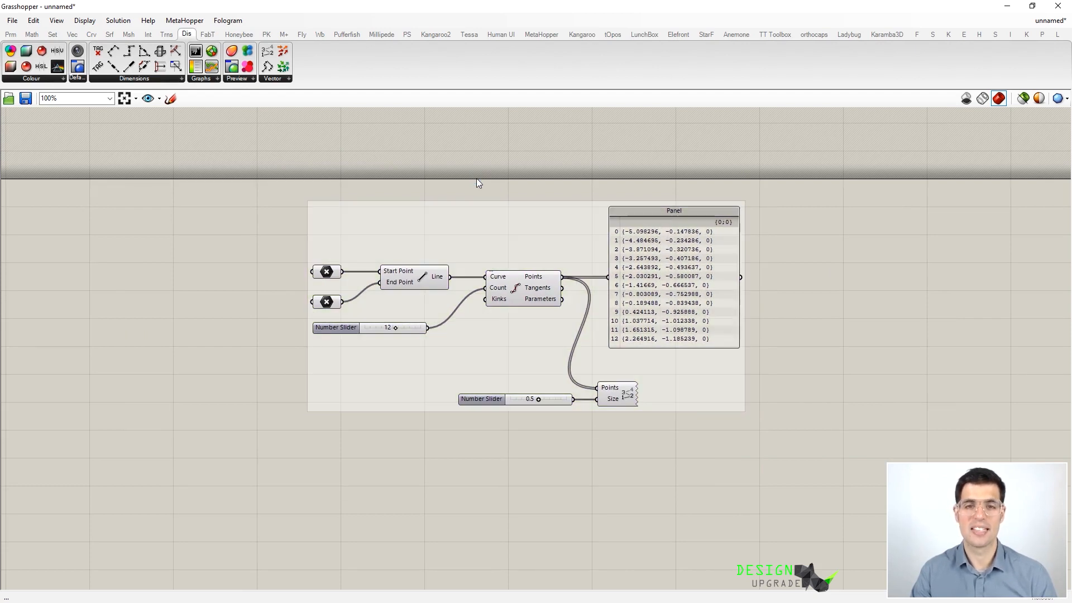
{"action": "left_click", "coordinate": [471, 216]}
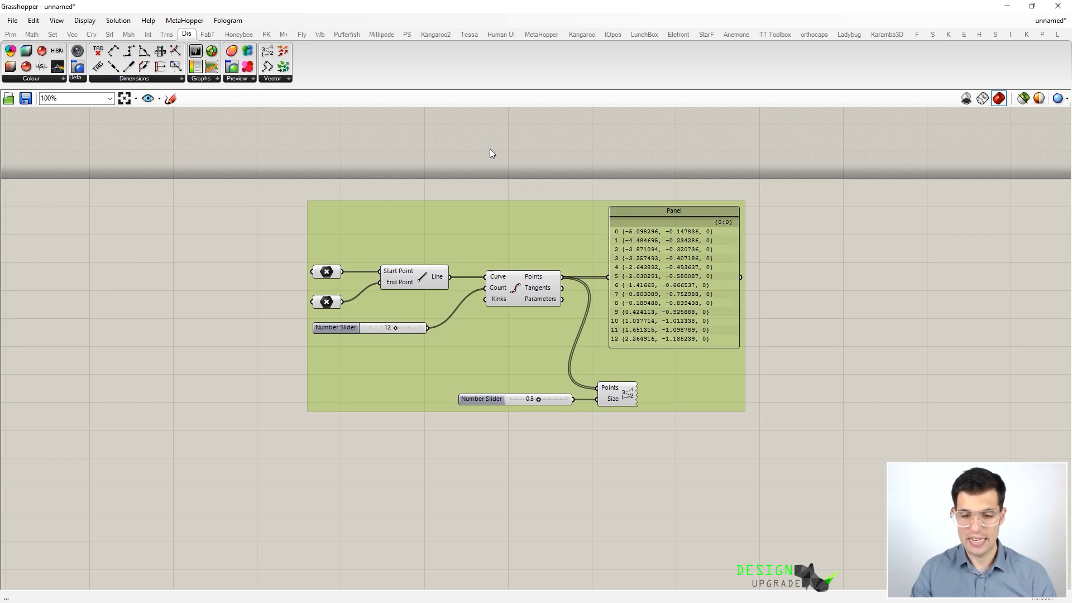
{"action": "key", "text": "Delete"}
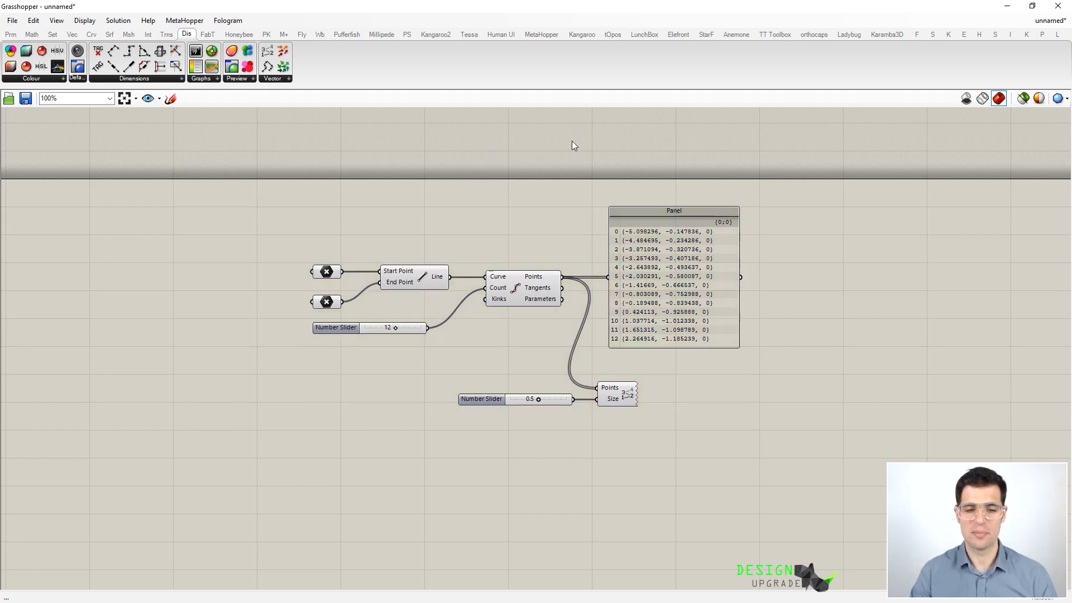
- Move every component except the two point parameters slightly farther from those parameters
{"action": "left_click_drag", "start_coordinate": [695, 459], "coordinate": [351, 223]}
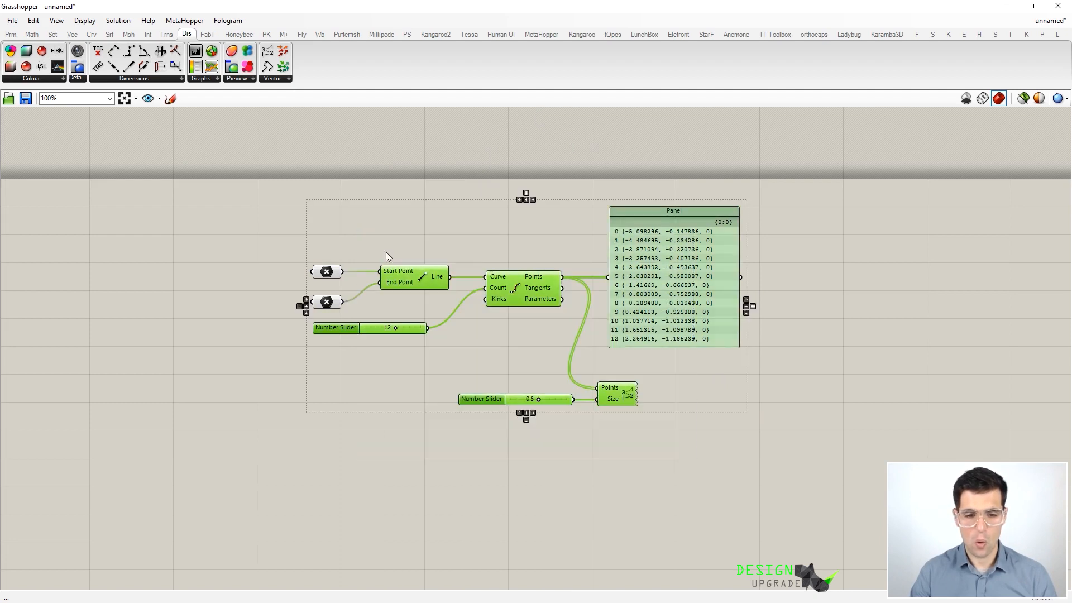
{"action": "left_click_drag", "start_coordinate": [410, 275], "coordinate": [443, 276]}
{"action": "left_click", "coordinate": [545, 216]}
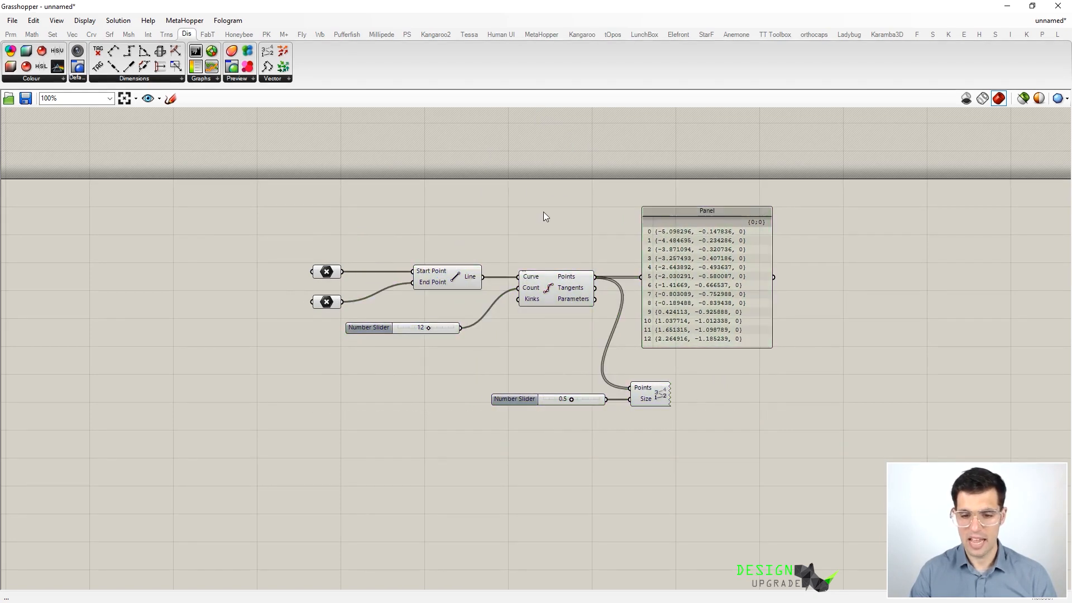
- Add a third Point parameter below and beyond the panel, and feed it from Divide Curve's Points output
{"action": "double_click", "coordinate": [768, 161]}
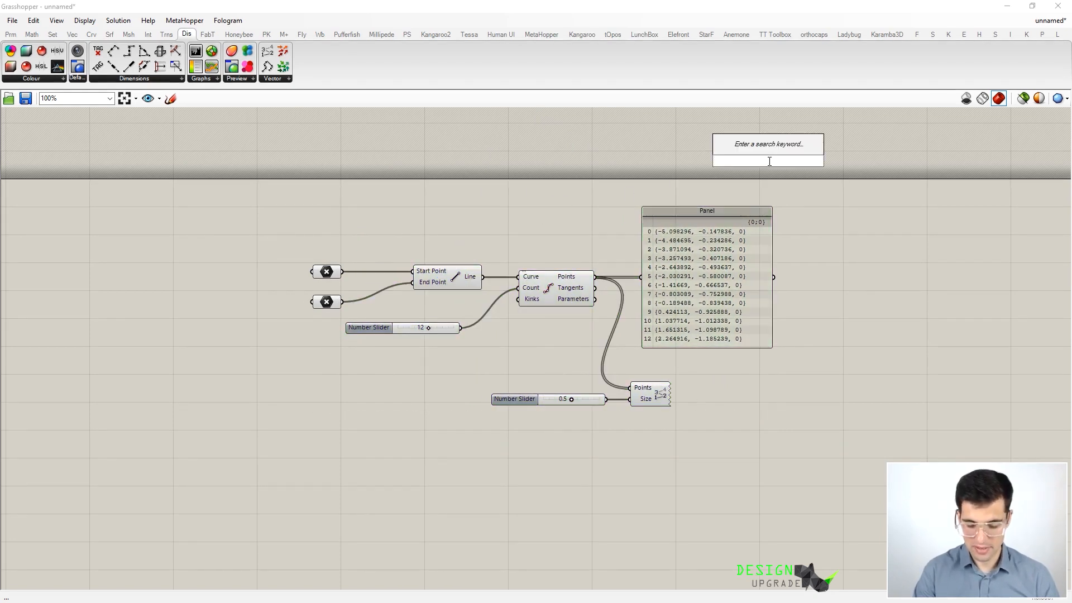
{"action": "type", "text": "point"}
{"action": "key", "text": "Return"}
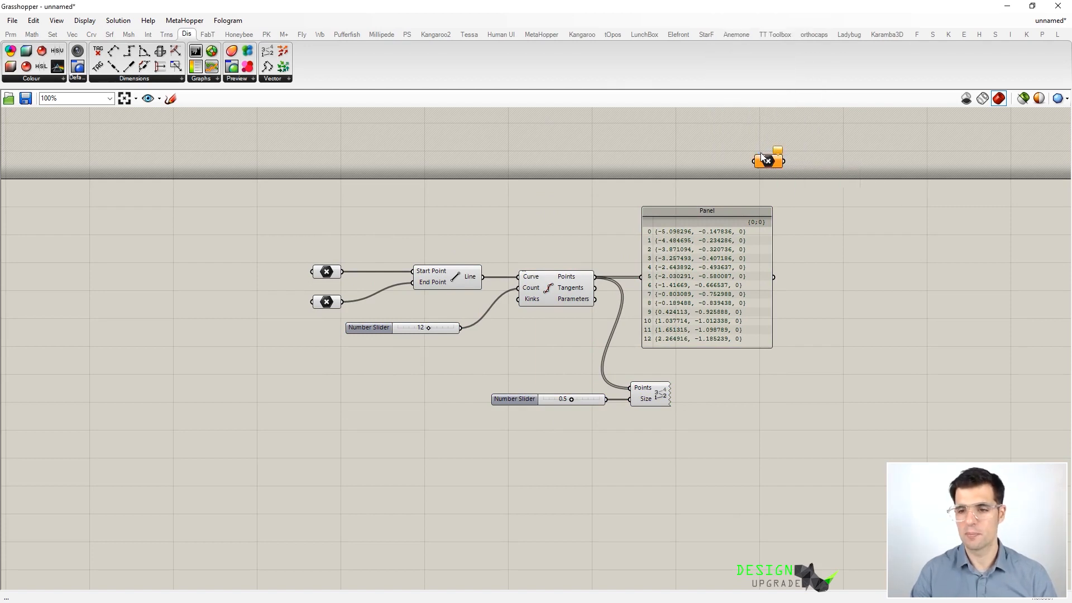
{"action": "left_click_drag", "start_coordinate": [595, 276], "coordinate": [853, 391]}
{"action": "left_click", "coordinate": [828, 314]}
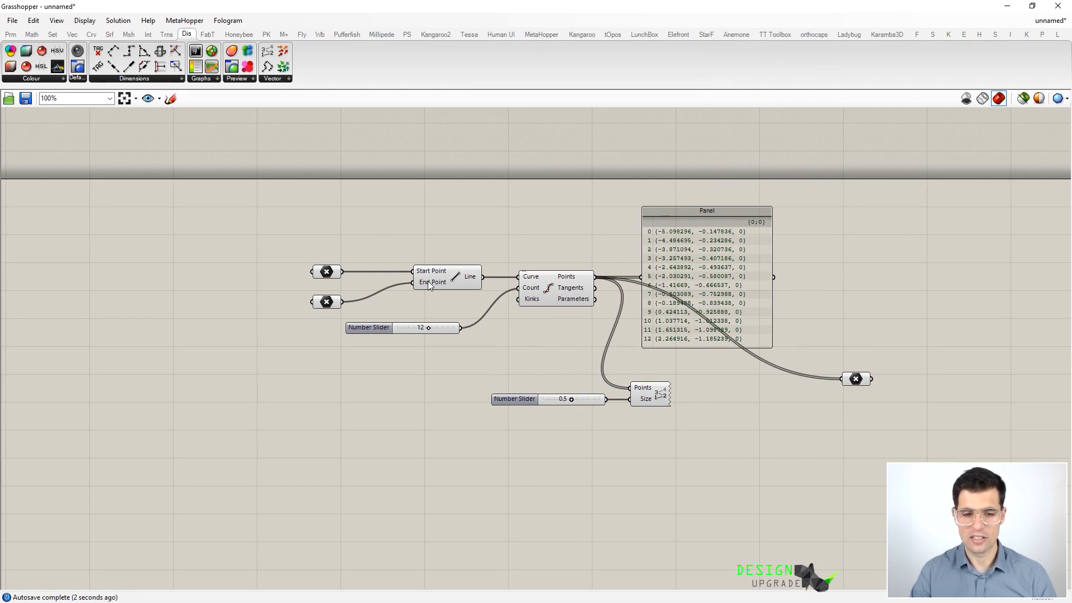
- Cluster all components between the input and output point parameters, and line up the cluster and output point in a row with the inputs
{"action": "left_click_drag", "start_coordinate": [796, 469], "coordinate": [347, 154]}
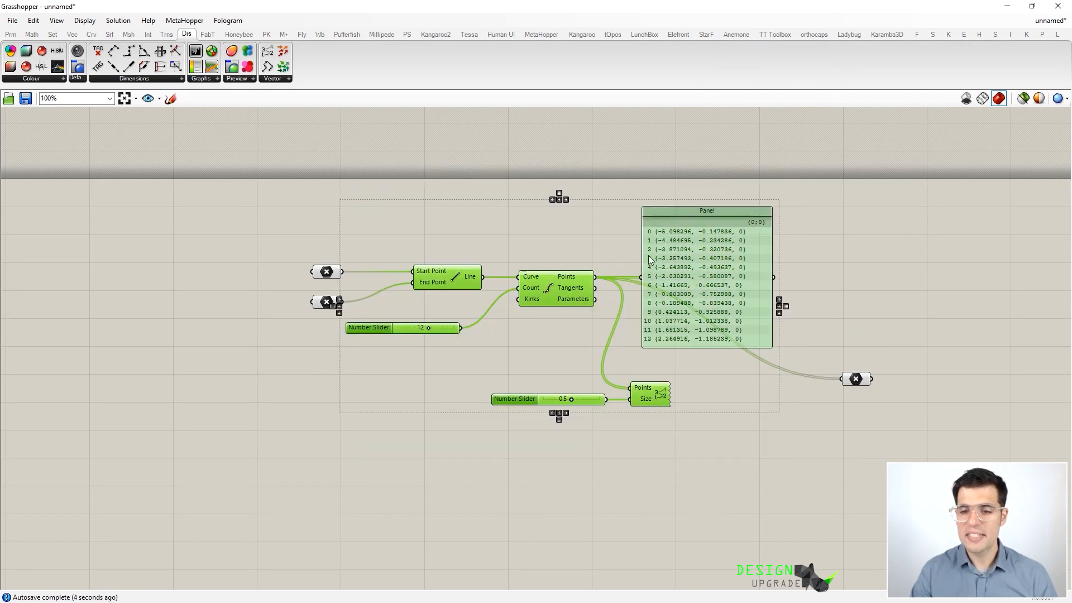
{"action": "right_click", "coordinate": [594, 186]}
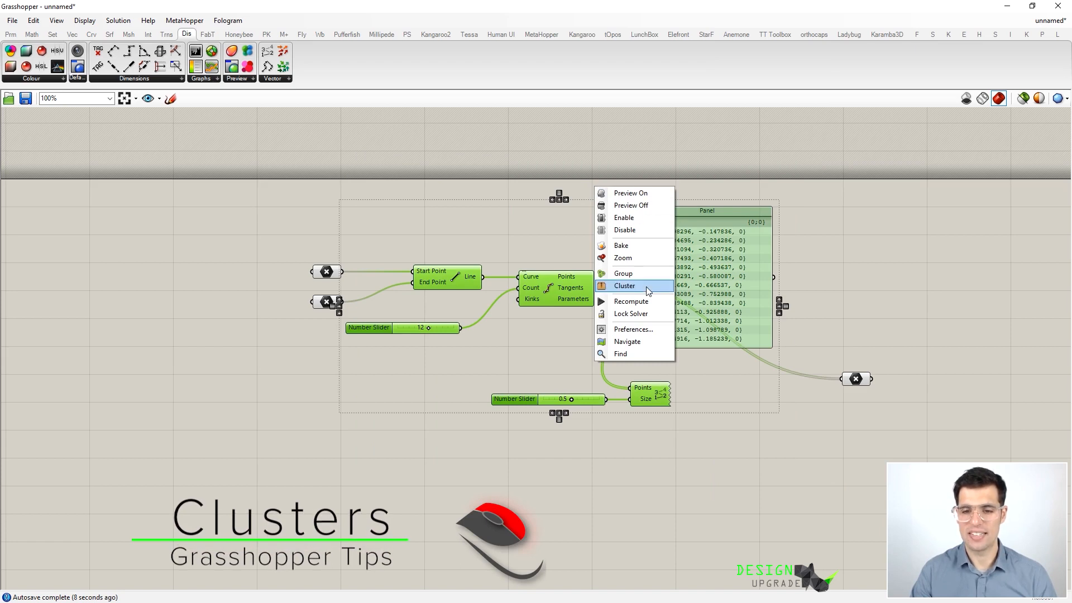
{"action": "left_click", "coordinate": [625, 285]}
{"action": "left_click_drag", "start_coordinate": [551, 305], "coordinate": [453, 277]}
{"action": "left_click_drag", "start_coordinate": [858, 383], "coordinate": [544, 281]}
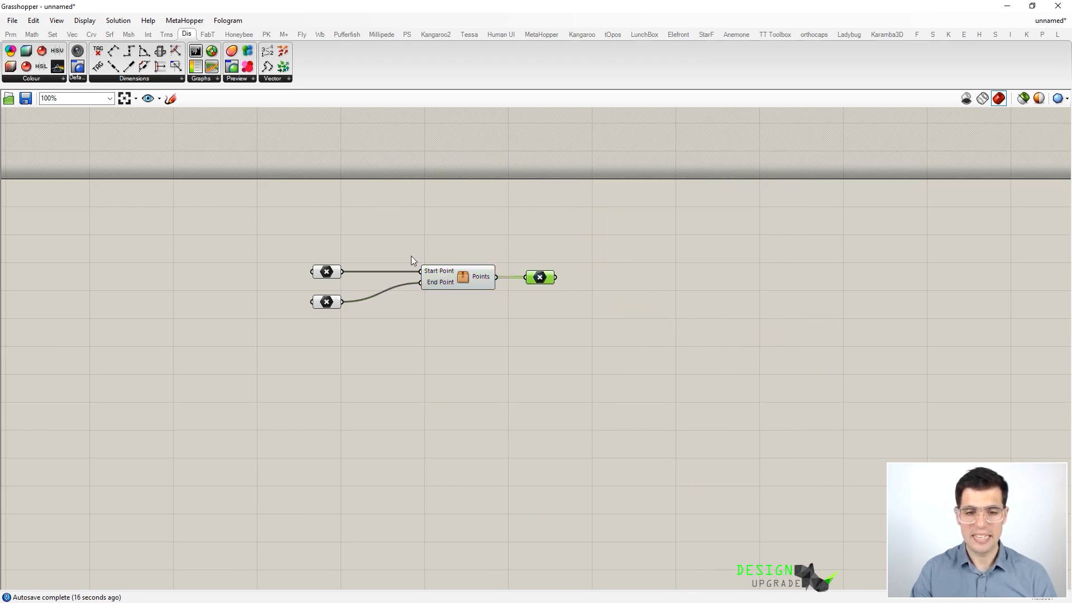
- Examine the compact definition with the cluster wired between its two input points and its output point
{"action": "left_click_drag", "start_coordinate": [594, 6], "coordinate": [849, 62]}
{"action": "left_click", "coordinate": [852, 258]}
{"action": "scroll", "coordinate": [854, 265], "scroll_direction": "down", "scroll_amount": 3}
{"action": "right_click_drag", "start_coordinate": [899, 281], "coordinate": [798, 276]}
{"action": "scroll", "coordinate": [860, 319], "scroll_direction": "up", "scroll_amount": 1}
{"action": "mouse_move", "coordinate": [864, 284]}
{"action": "right_mouse_down"}
{"action": "mouse_move", "coordinate": [813, 277]}
{"action": "mouse_move", "coordinate": [806, 259]}
{"action": "right_mouse_up"}
{"action": "right_click_drag", "start_coordinate": [222, 197], "coordinate": [427, 220]}
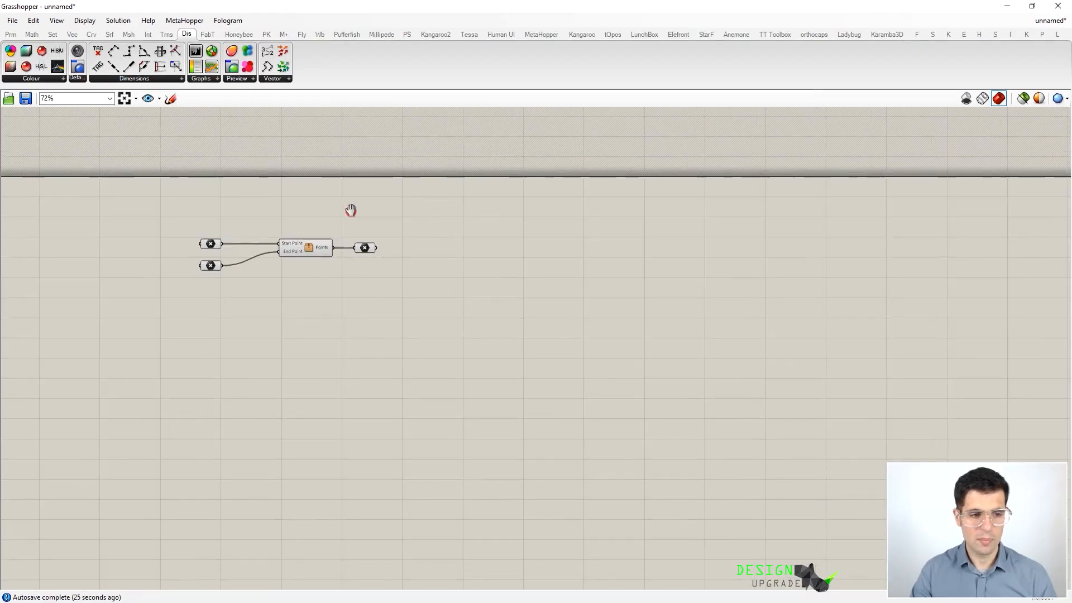
{"action": "scroll", "coordinate": [419, 224], "scroll_direction": "up", "scroll_amount": 1}
{"action": "scroll", "coordinate": [368, 226], "scroll_direction": "up", "scroll_amount": 2}
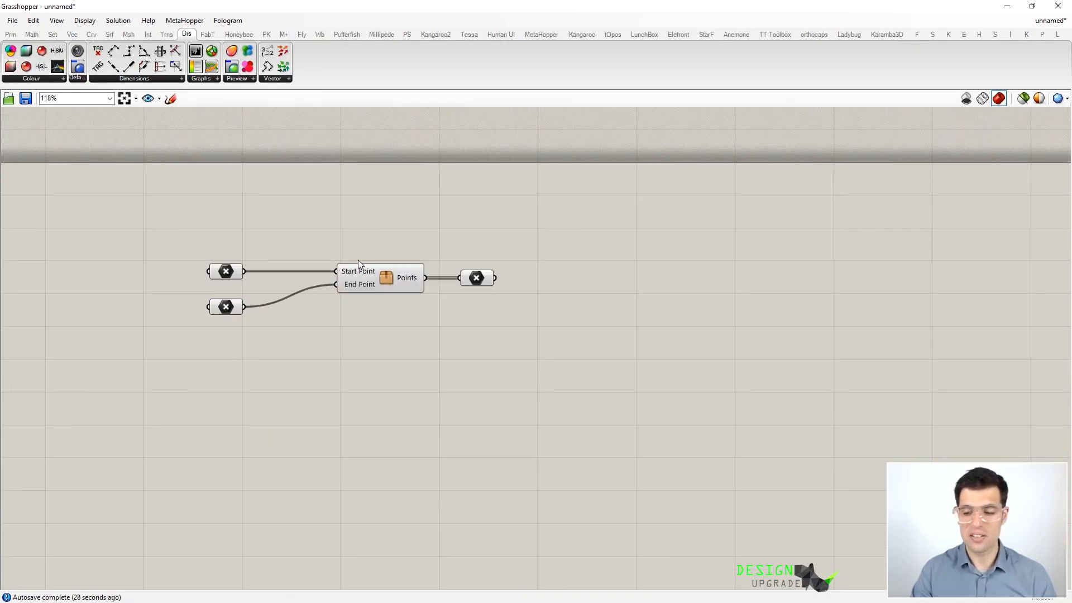
- Undo the clustering and the related component moves
{"action": "key", "text": "ctrl+z"}
{"action": "key", "text": "ctrl+z"}
{"action": "key", "text": "ctrl+z"}
{"action": "key", "text": "ctrl+z"}
{"action": "left_click", "coordinate": [743, 494]}
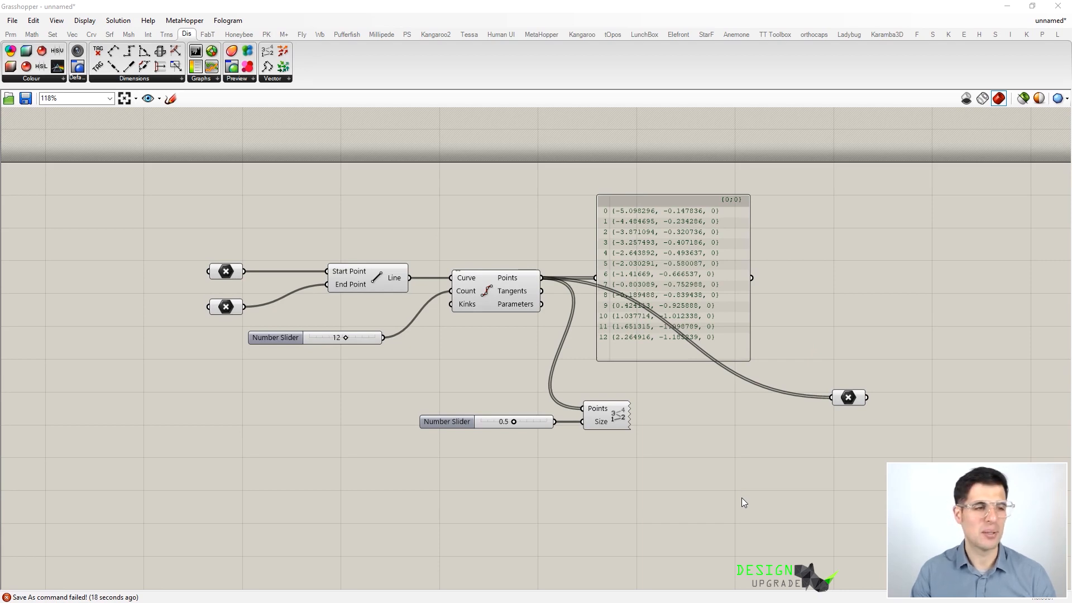
- Save the Grasshopper definition on the Desktop as Parametric_Structure in Grasshopper Binary format
{"action": "left_click", "coordinate": [13, 21]}
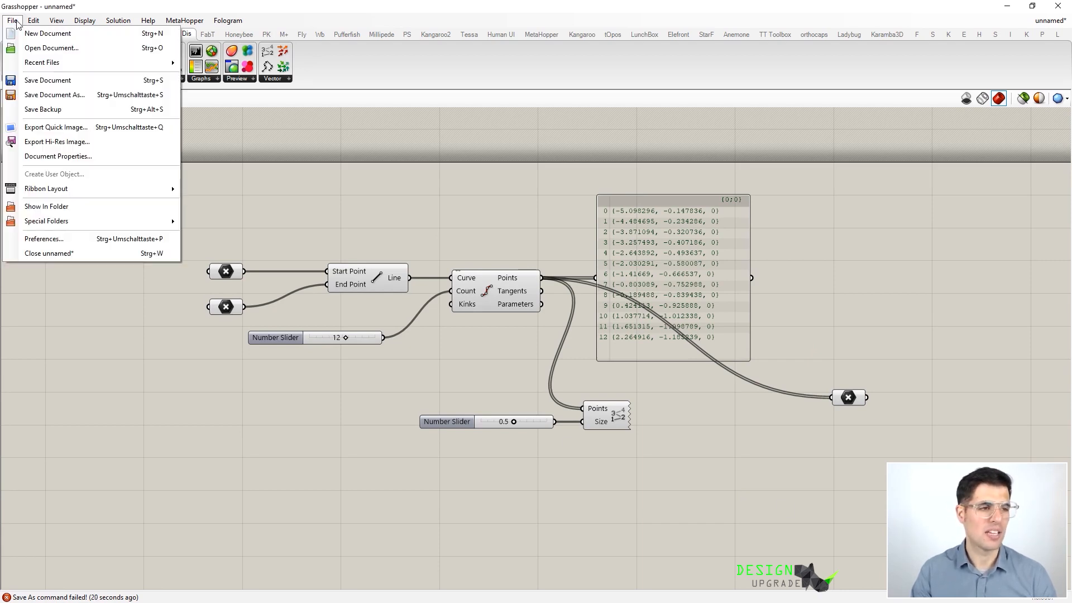
{"action": "left_click", "coordinate": [12, 20]}
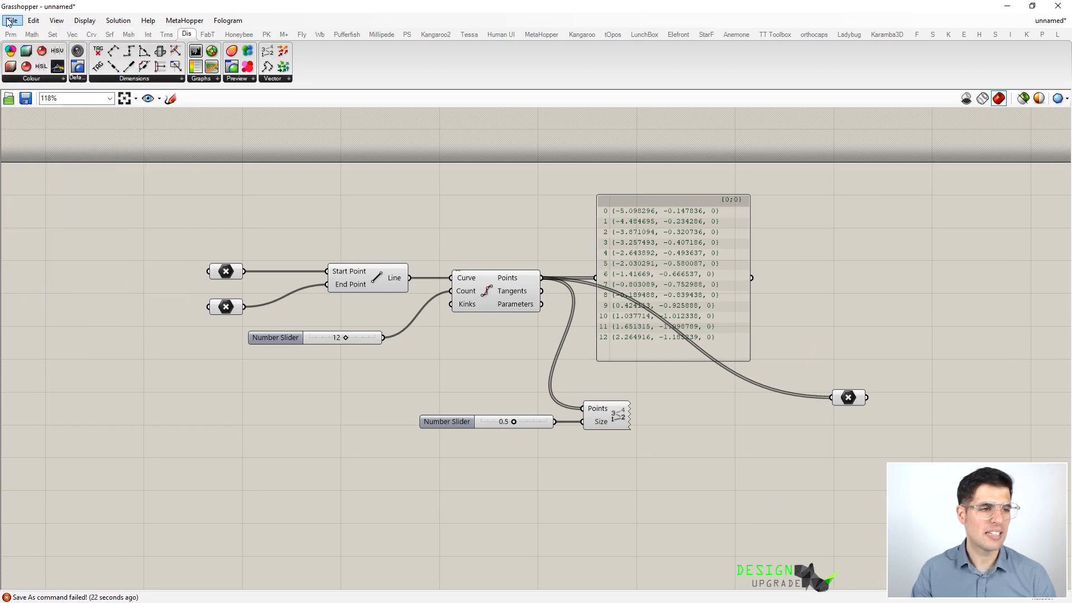
{"action": "left_click", "coordinate": [12, 21]}
{"action": "left_click", "coordinate": [55, 95]}
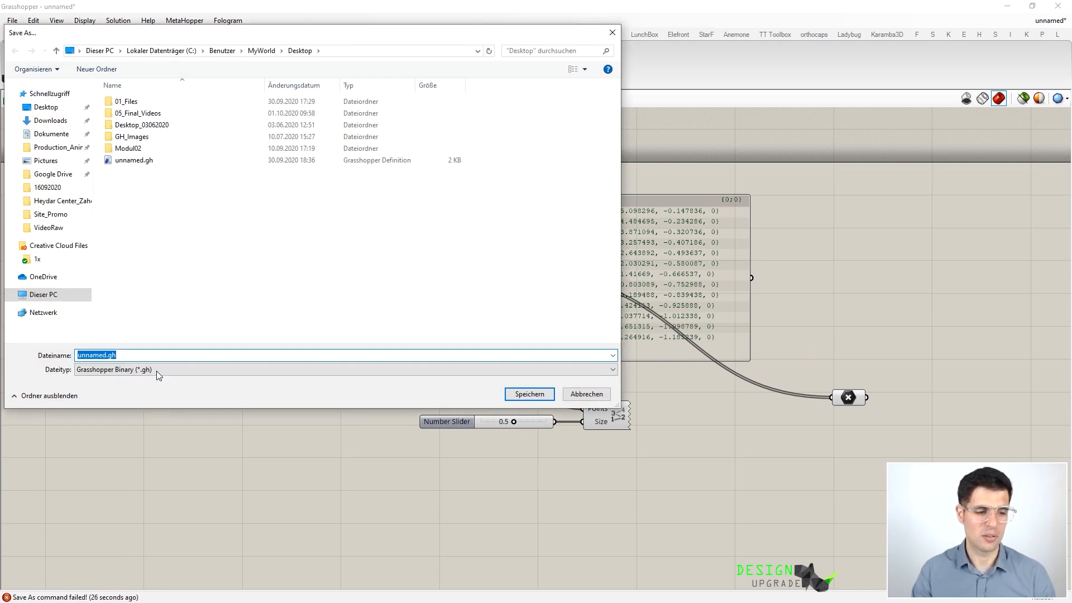
{"action": "type", "text": "Parametric_Structure"}
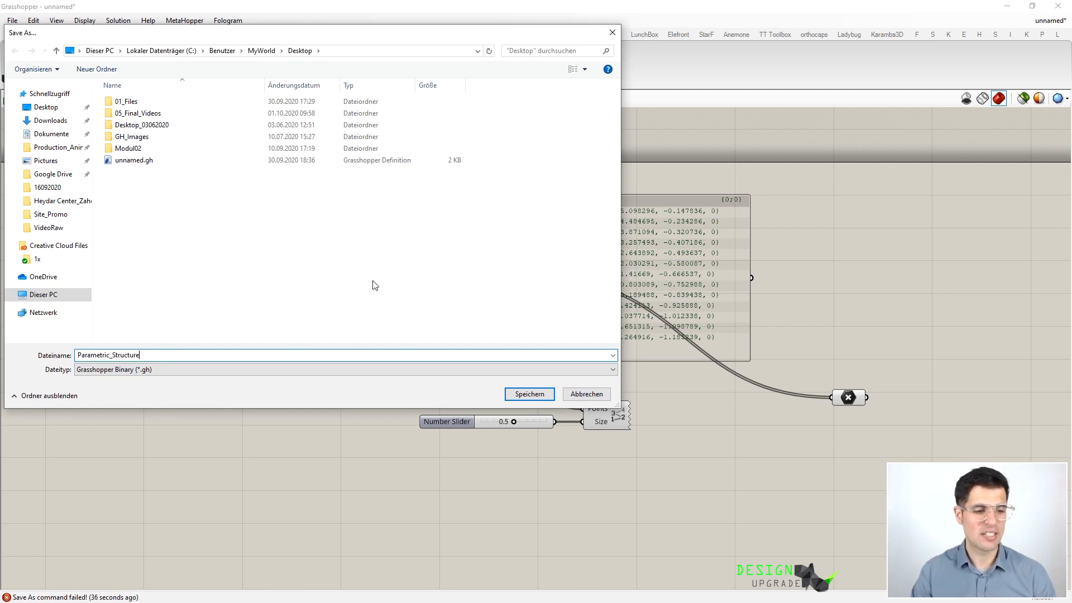
{"action": "left_click", "coordinate": [518, 400]}
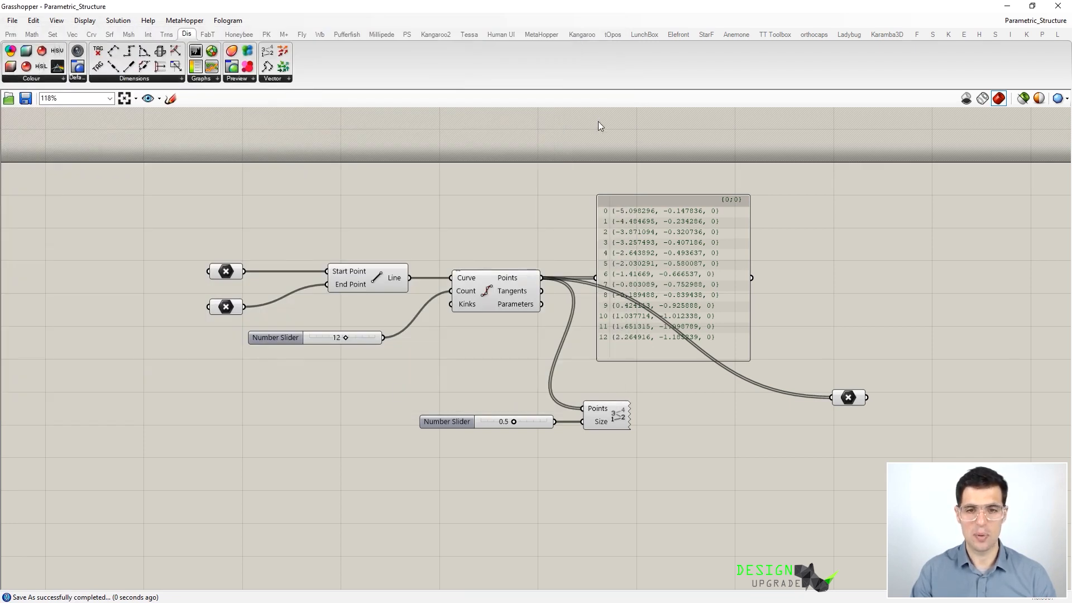
- Shrink the Grasshopper window to uncover Rhino's viewports, and pick each of the line's two end points in the Perspective view
{"action": "left_click_drag", "start_coordinate": [478, 7], "coordinate": [764, 50]}
{"action": "left_click_drag", "start_coordinate": [951, 368], "coordinate": [1046, 415]}
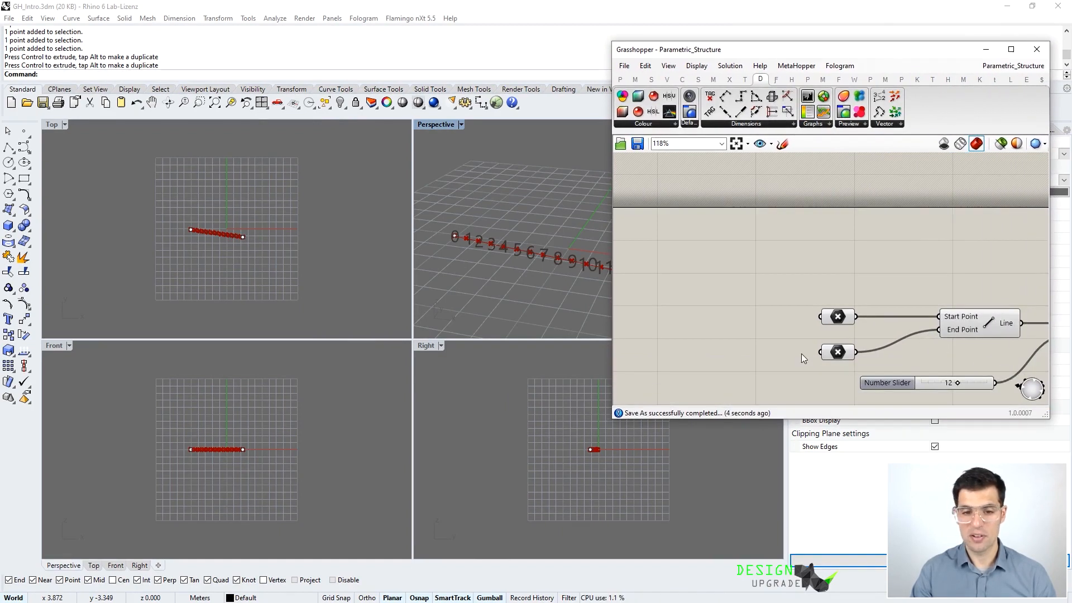
{"action": "right_click_drag", "start_coordinate": [512, 212], "coordinate": [468, 196], "text": "shift"}
{"action": "scroll", "coordinate": [469, 192], "scroll_direction": "down", "scroll_amount": 3}
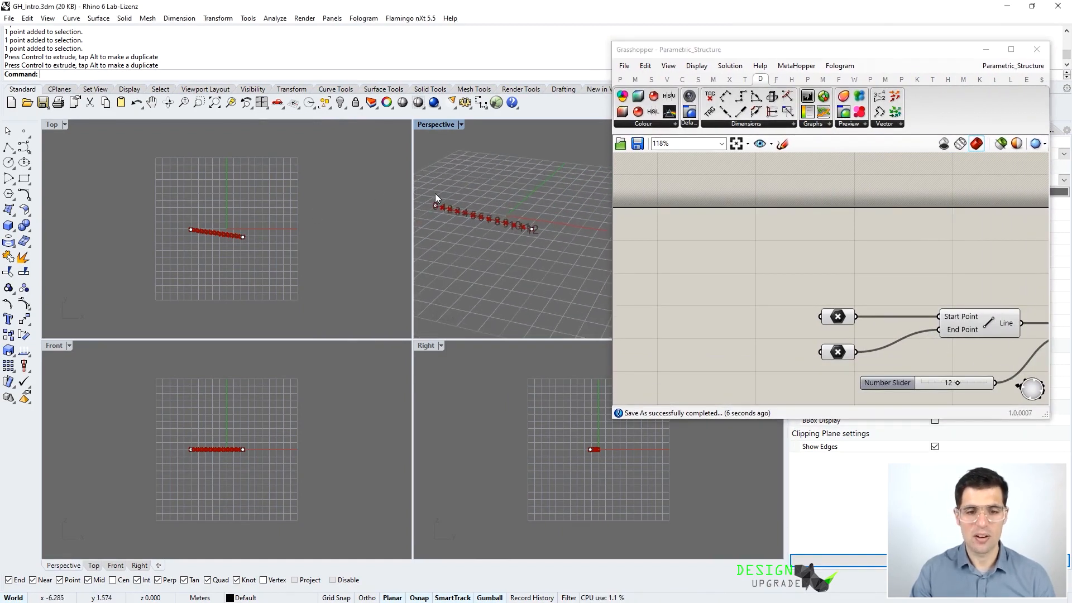
{"action": "left_click", "coordinate": [435, 205]}
{"action": "left_click_drag", "start_coordinate": [507, 200], "coordinate": [561, 256]}
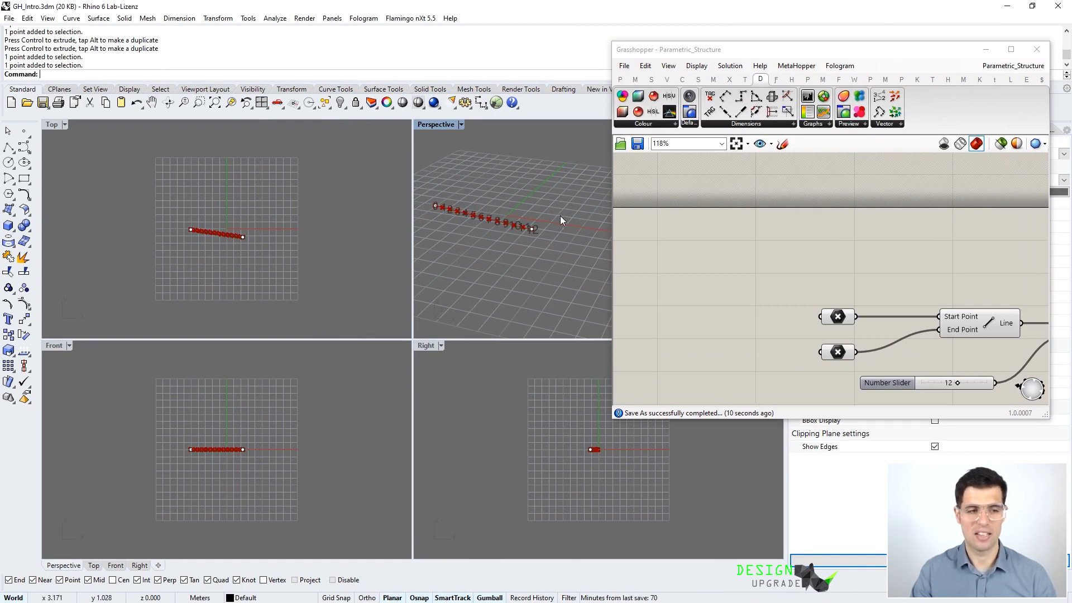
- Save the Rhino model on the Desktop under the new name Parametric_Structure.3dm
{"action": "left_click", "coordinate": [10, 19]}
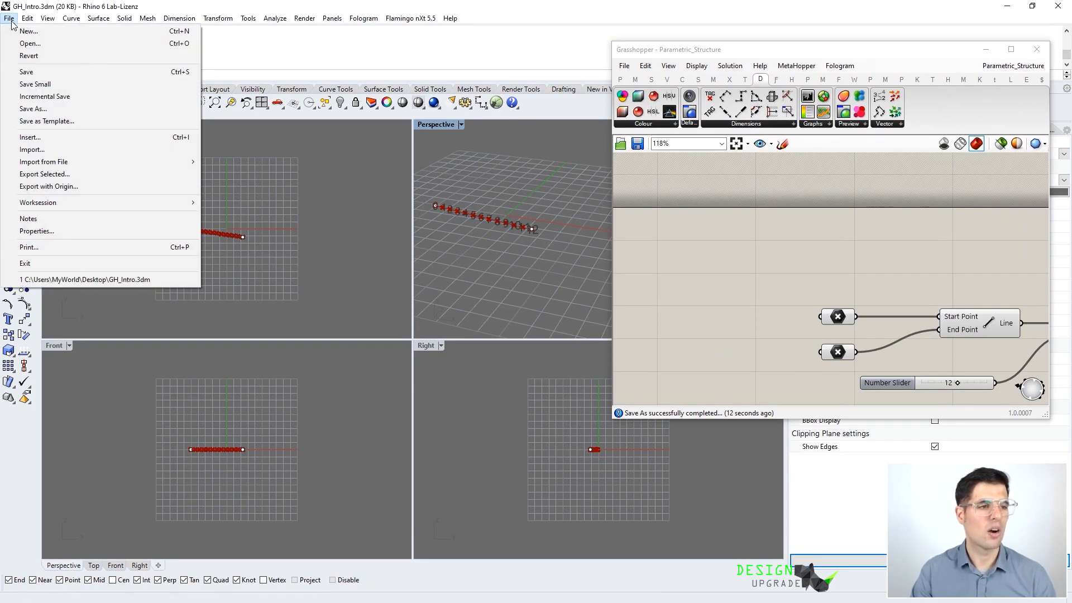
{"action": "left_click", "coordinate": [34, 108]}
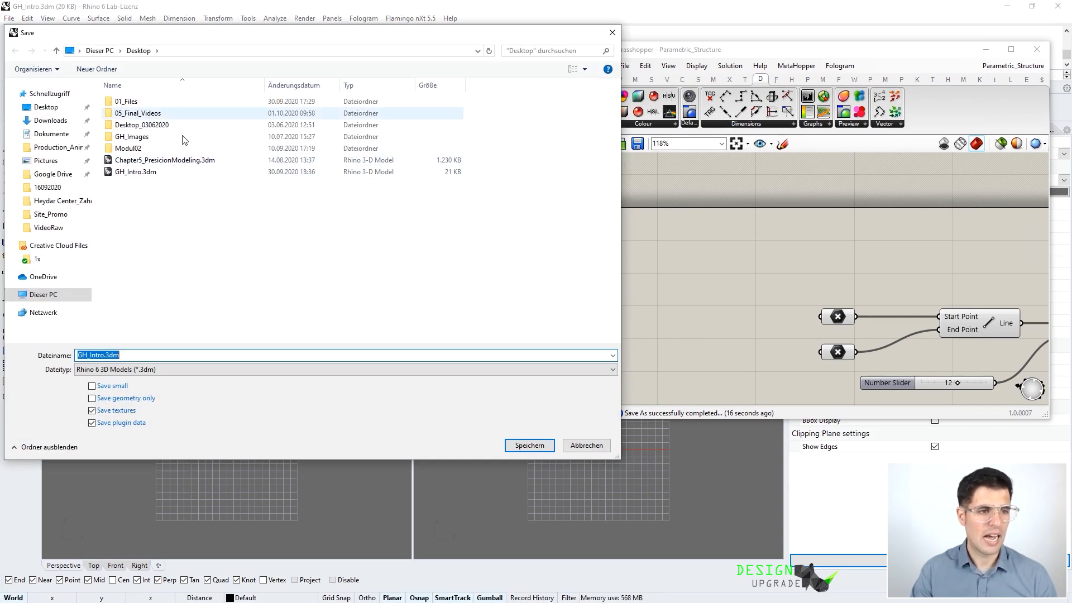
{"action": "left_click_drag", "start_coordinate": [105, 355], "coordinate": [35, 343]}
{"action": "type", "text": "Parametric_"}
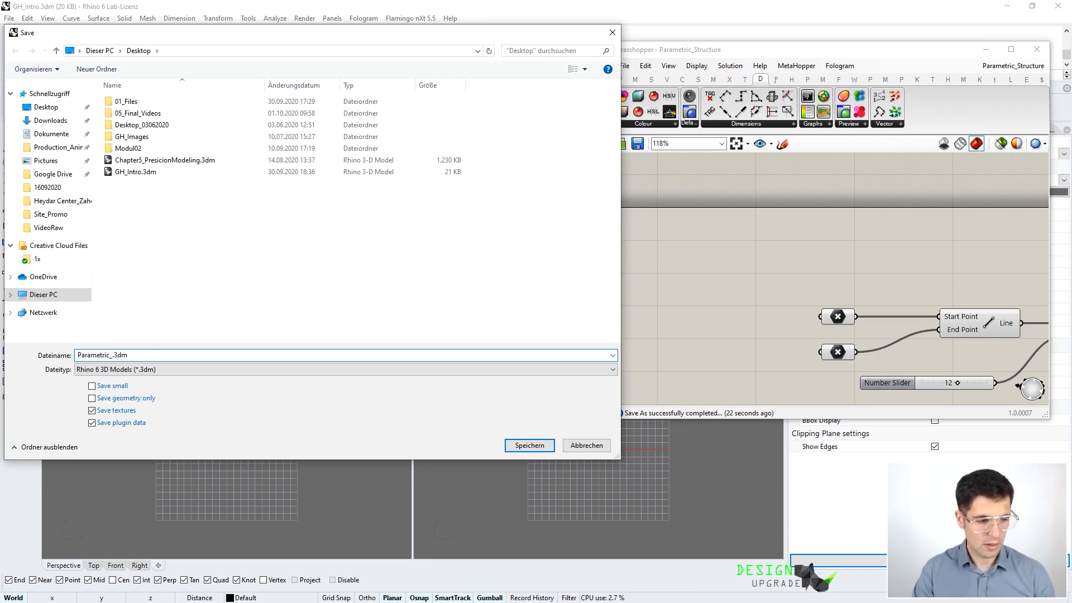
{"action": "type", "text": "Structure"}
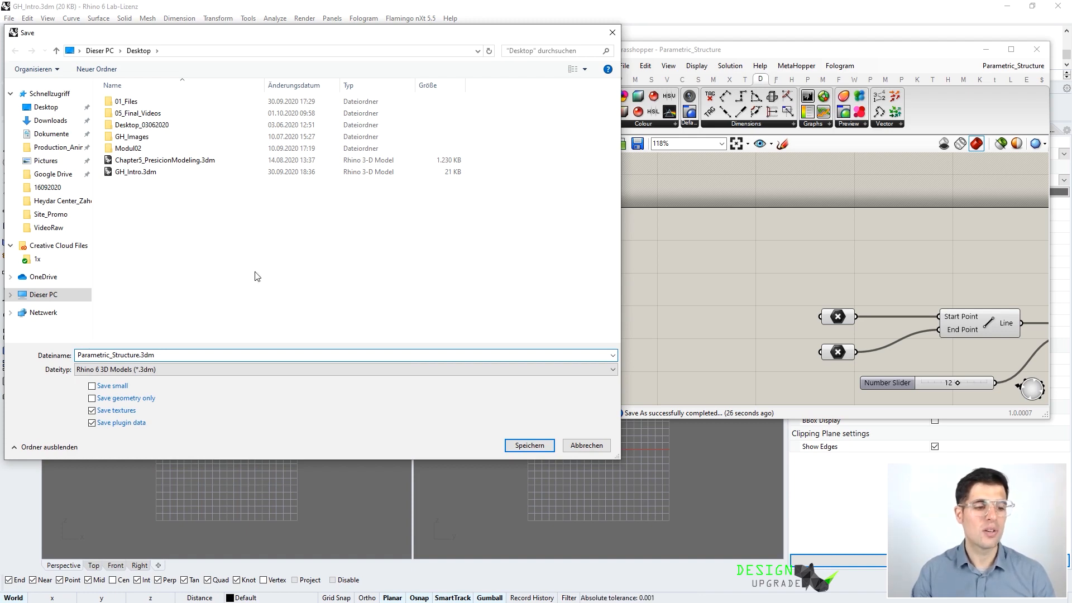
{"action": "left_click", "coordinate": [542, 451]}
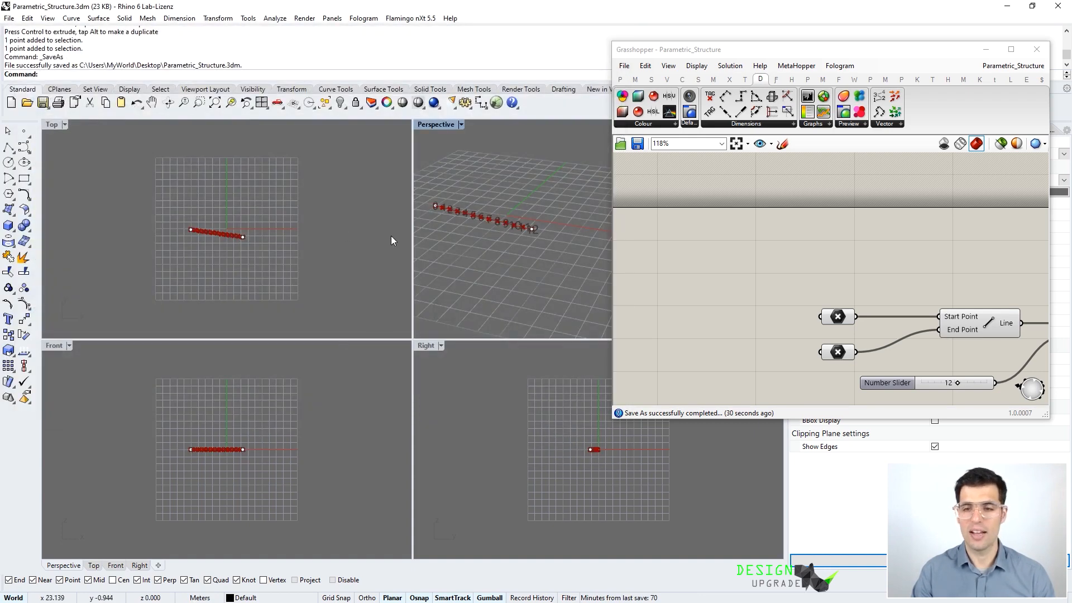